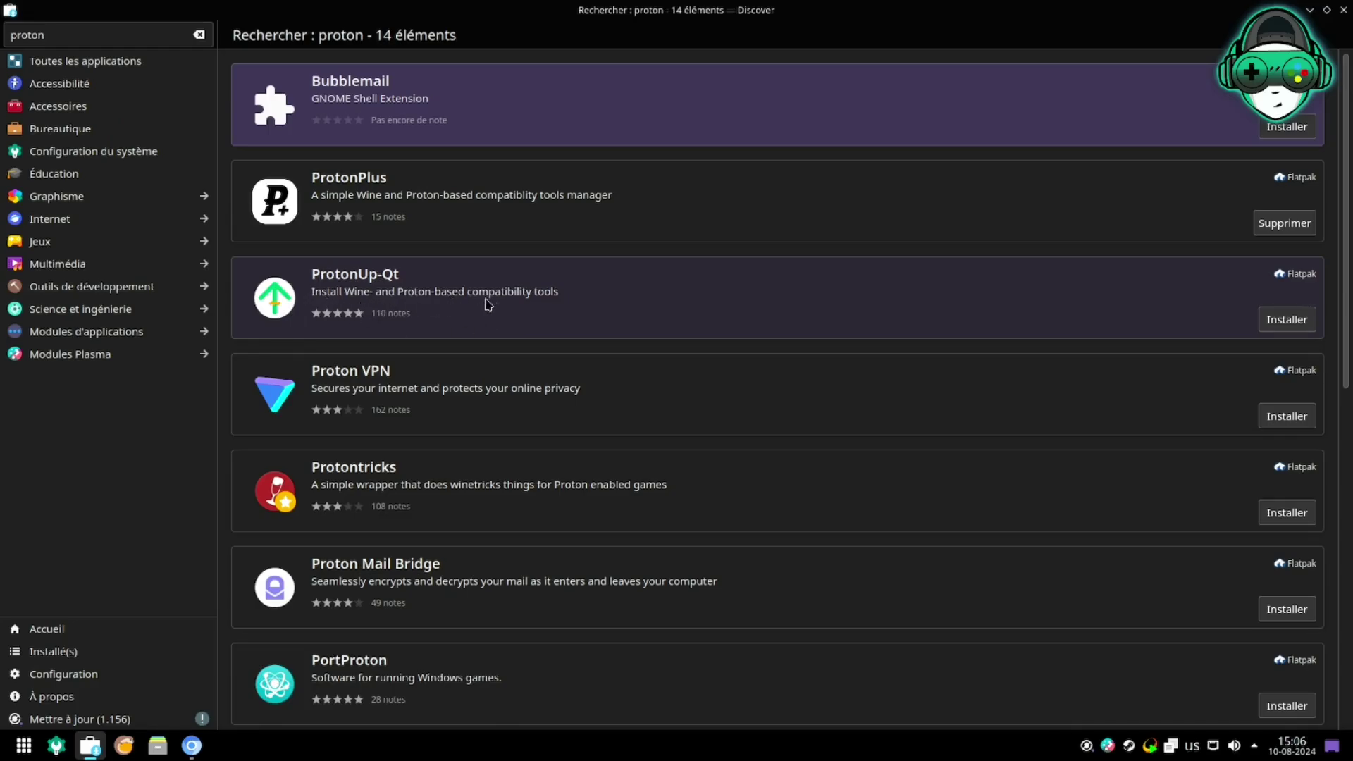
Install ProtonUp-Qt from the Discover search results and close Discover
click(577, 311)
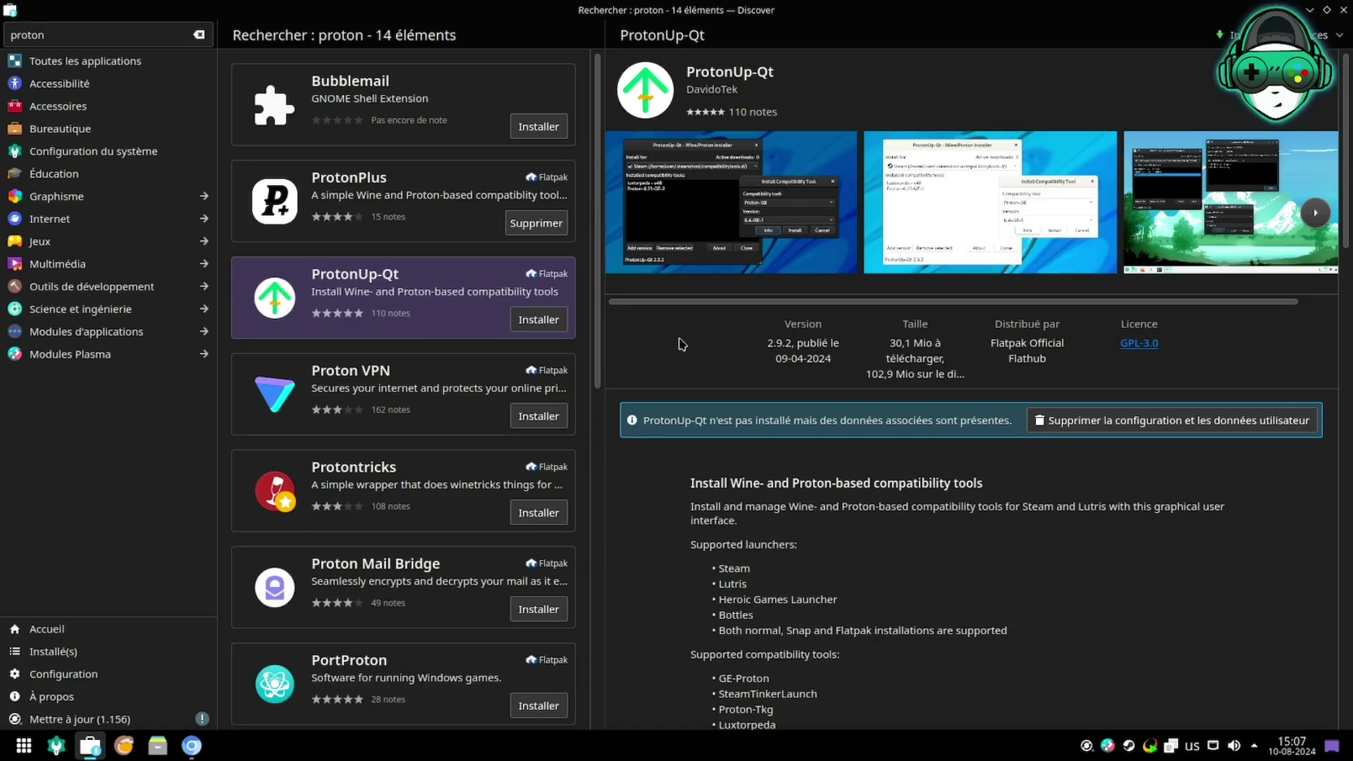
click(533, 326)
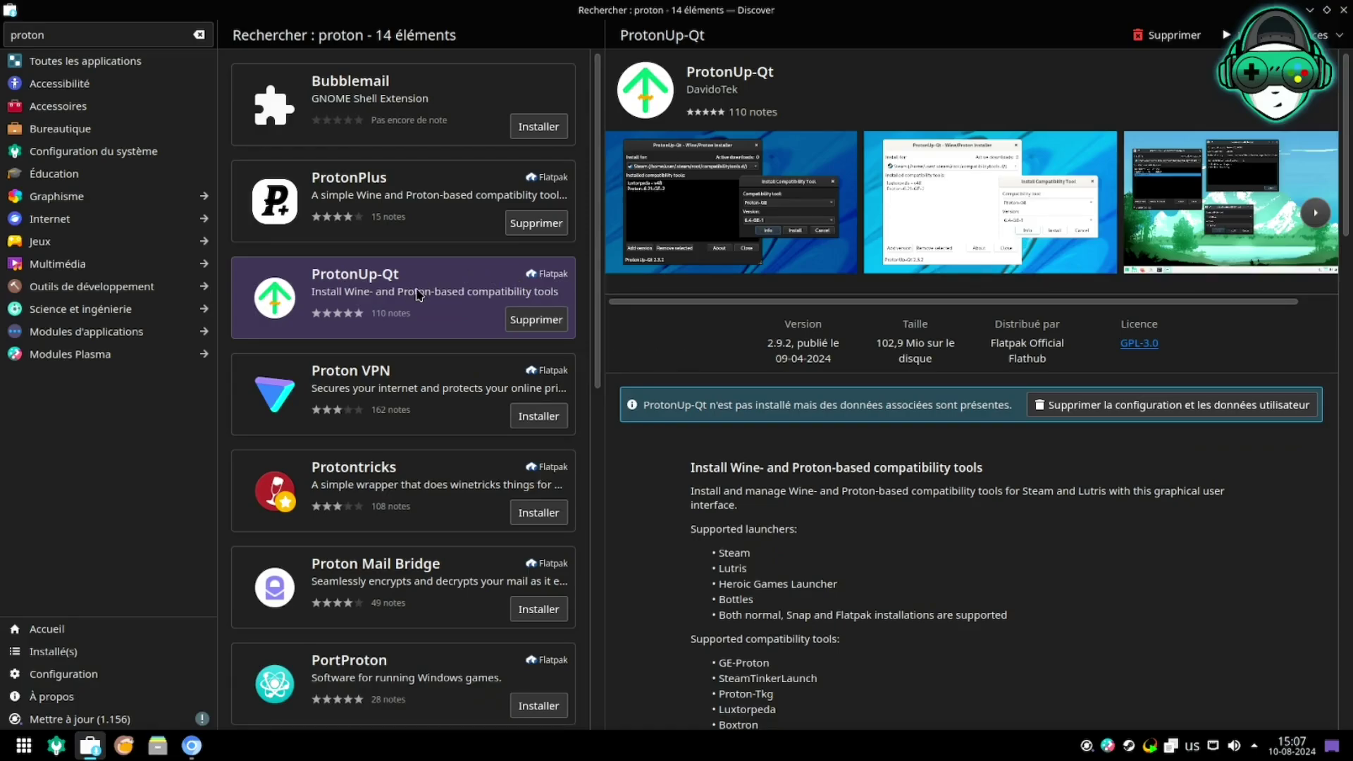
click(1343, 9)
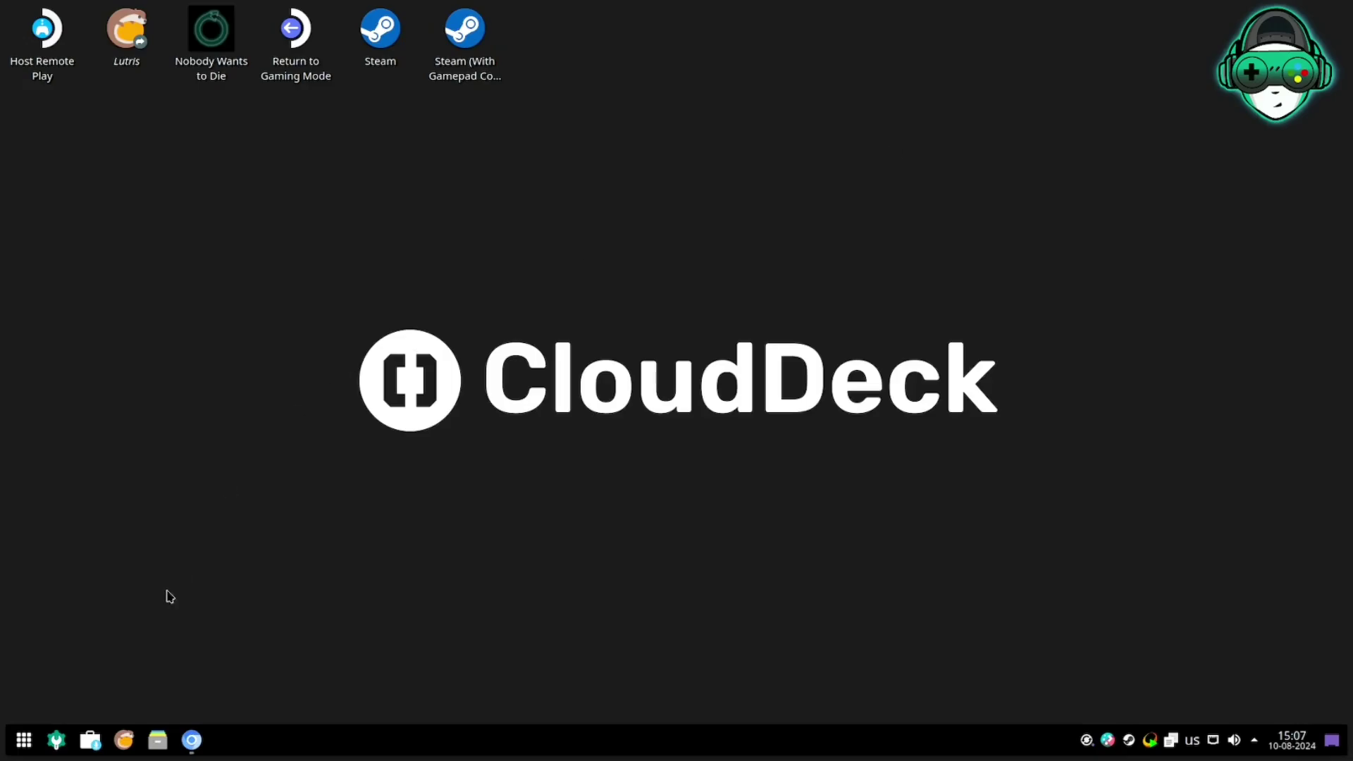
Search the installed applications for "proton", launch ProtonUp-Qt and reposition its window slightly
click(23, 748)
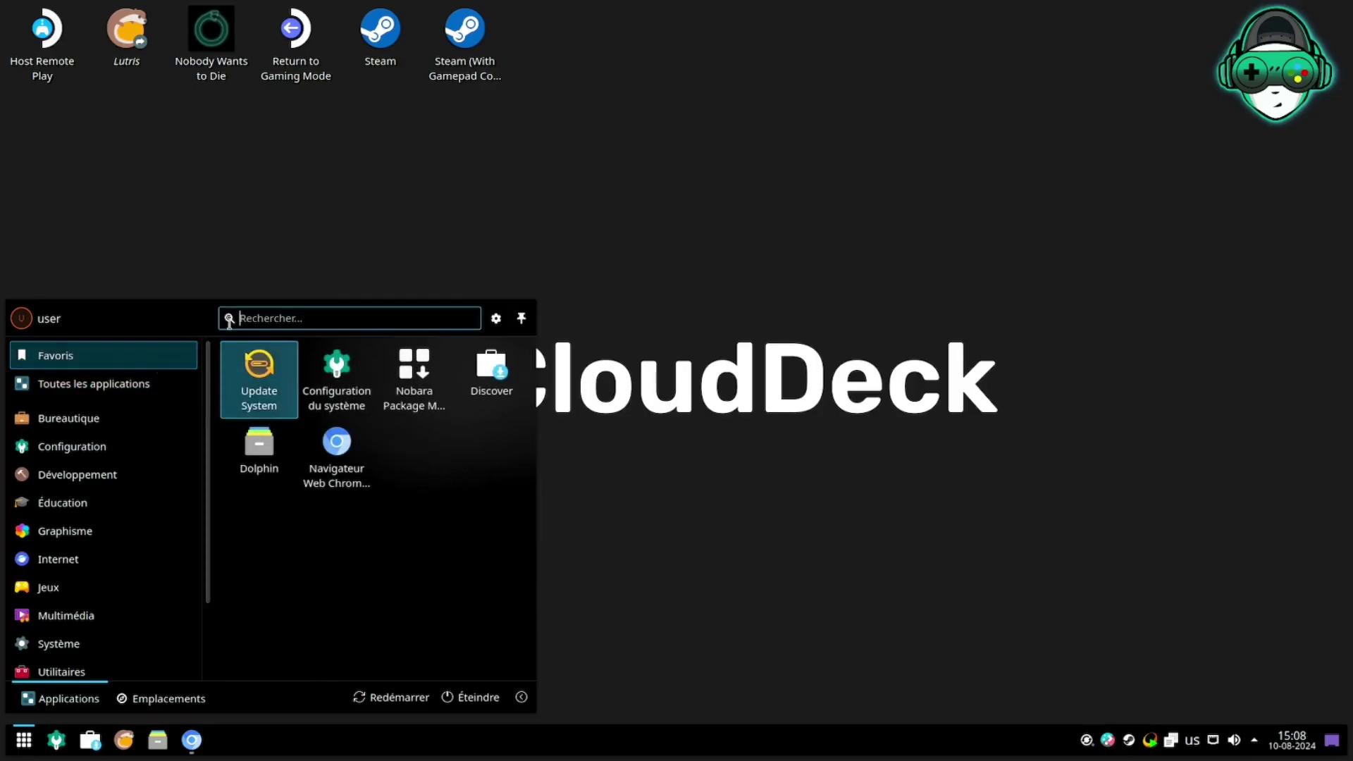
text(proto)
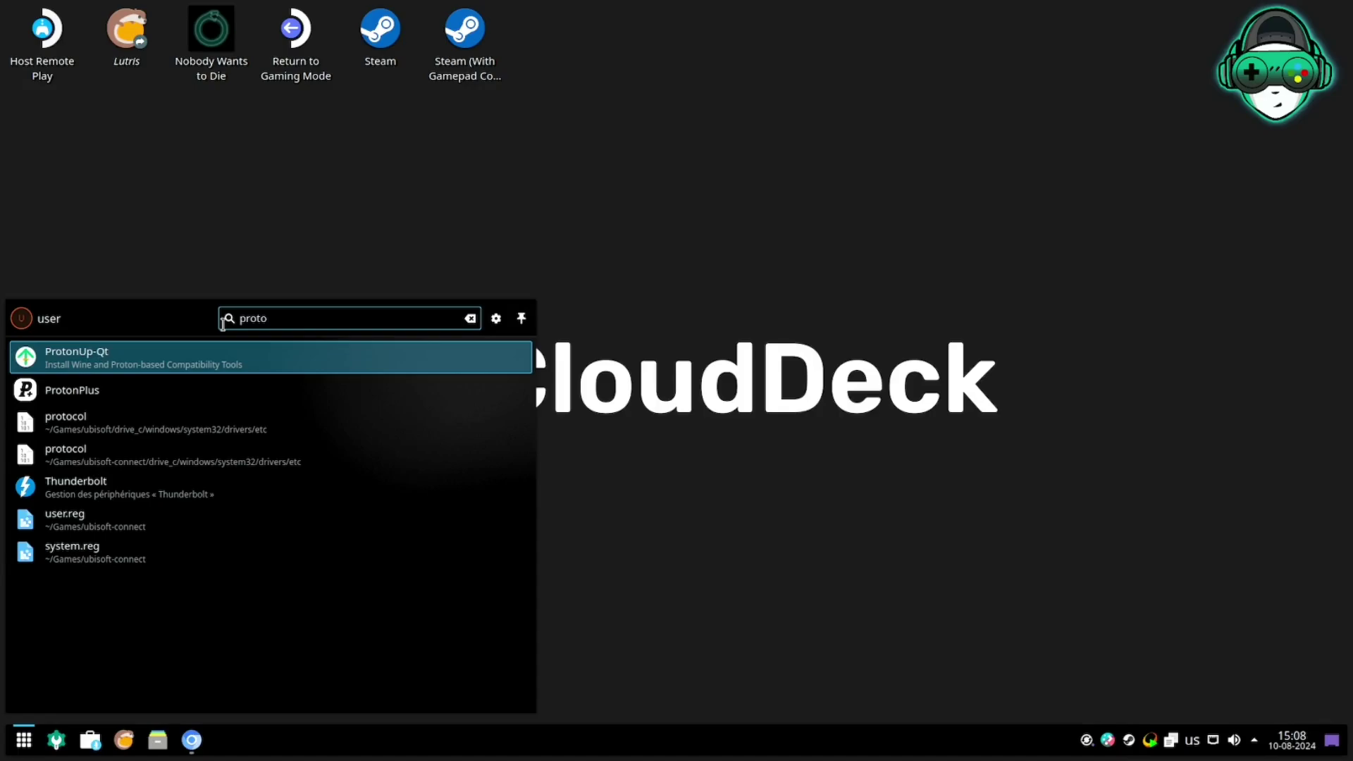
text(n)
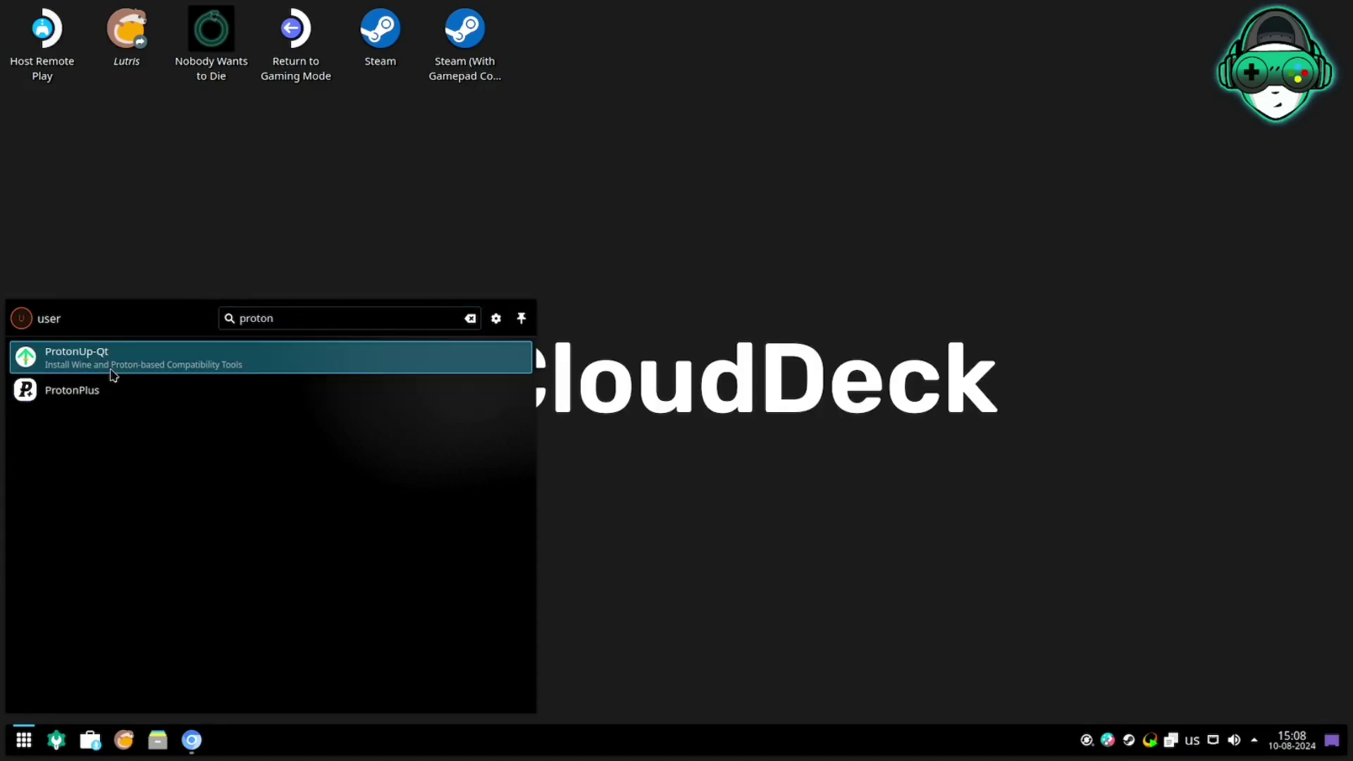
click(148, 367)
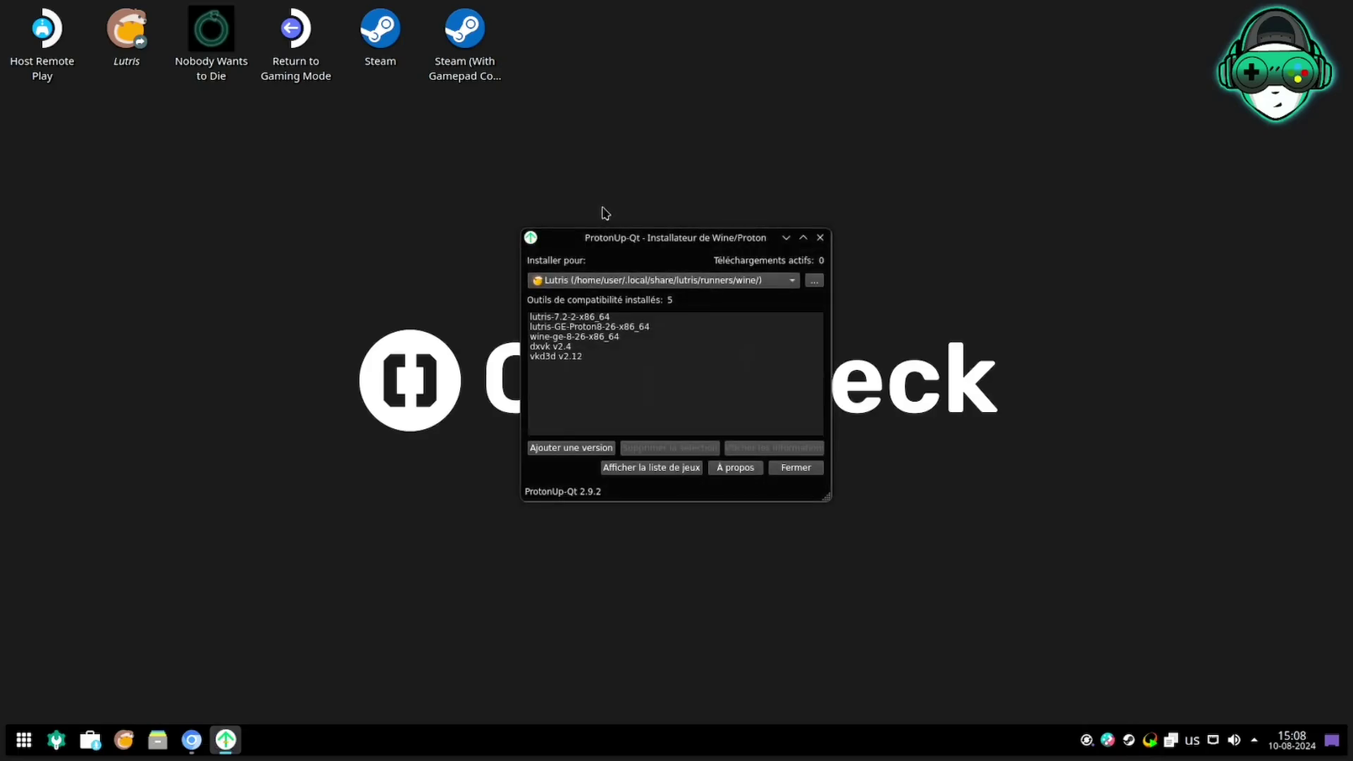
drag(649, 245, 627, 239)
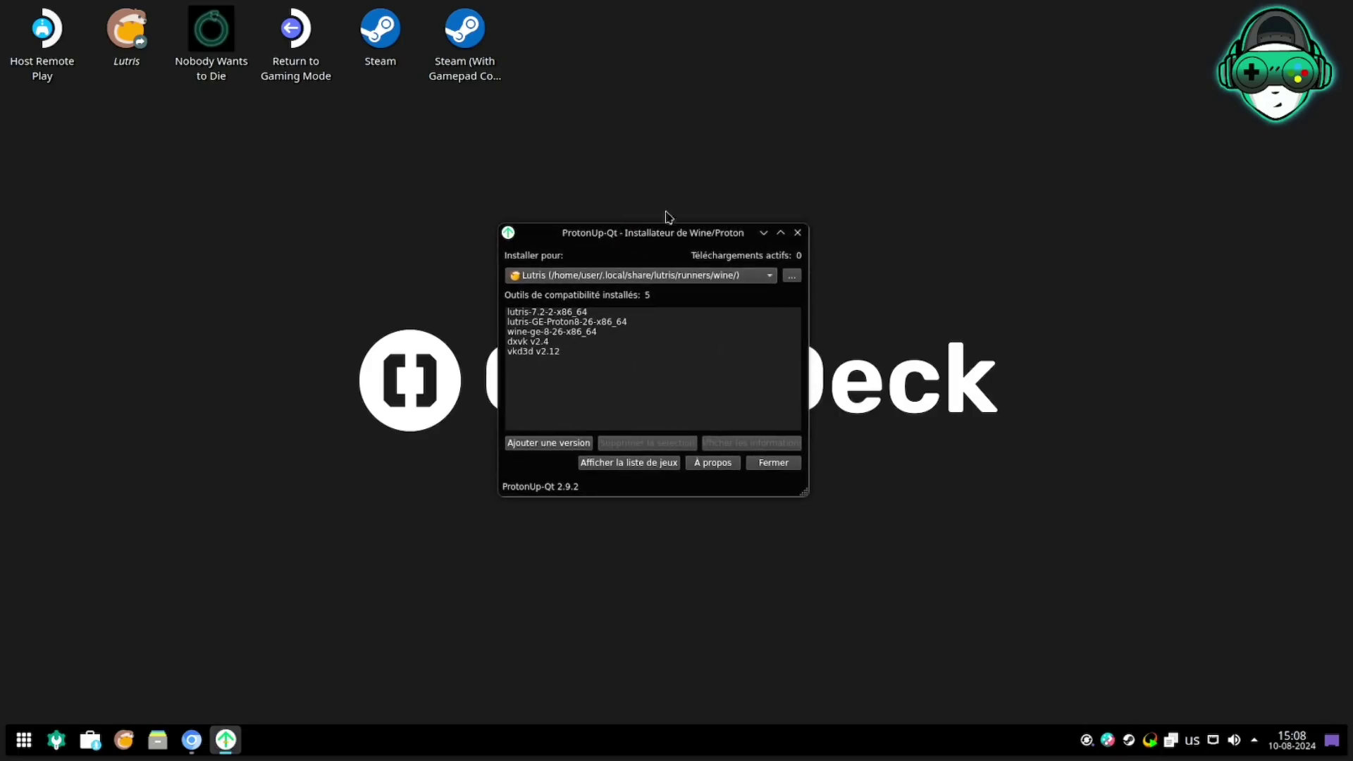
View the compatibility tools installed for Steam, then return the install target to Lutris
click(700, 275)
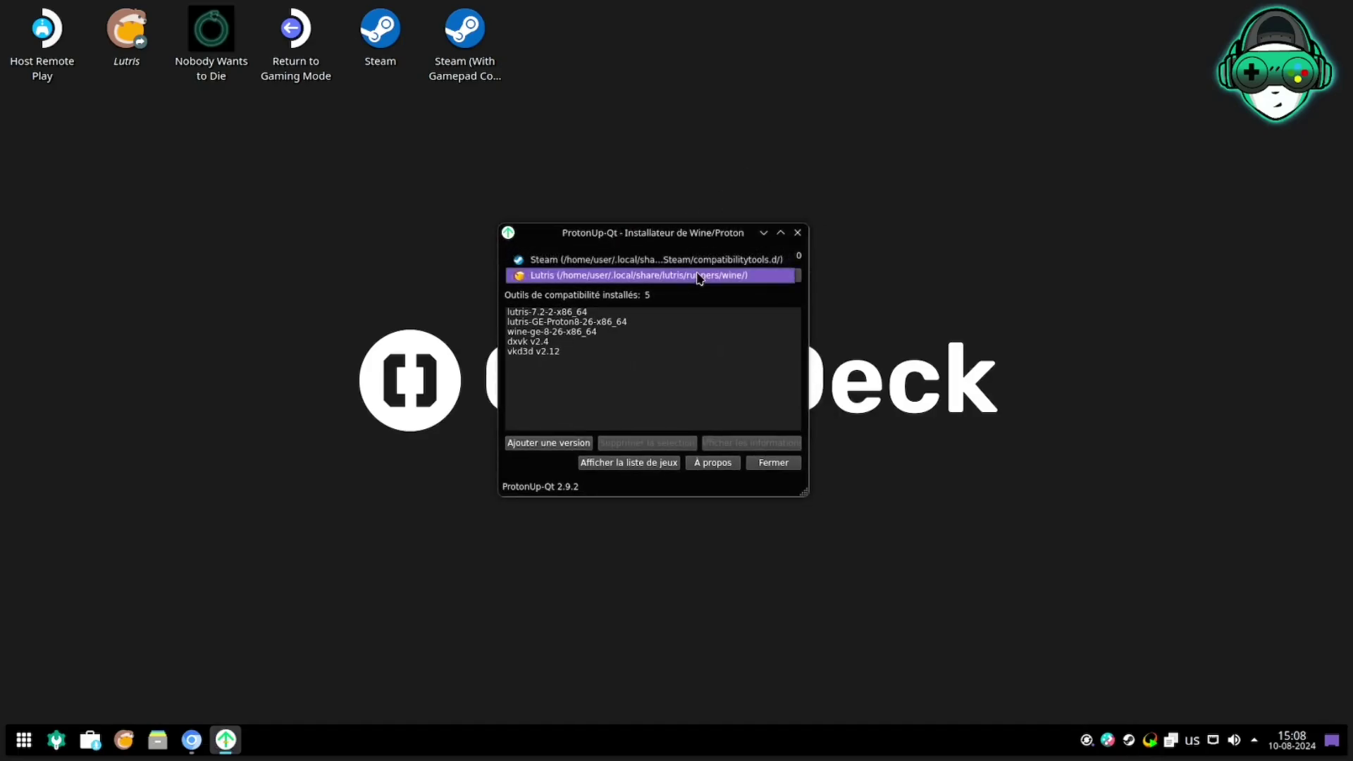
click(578, 260)
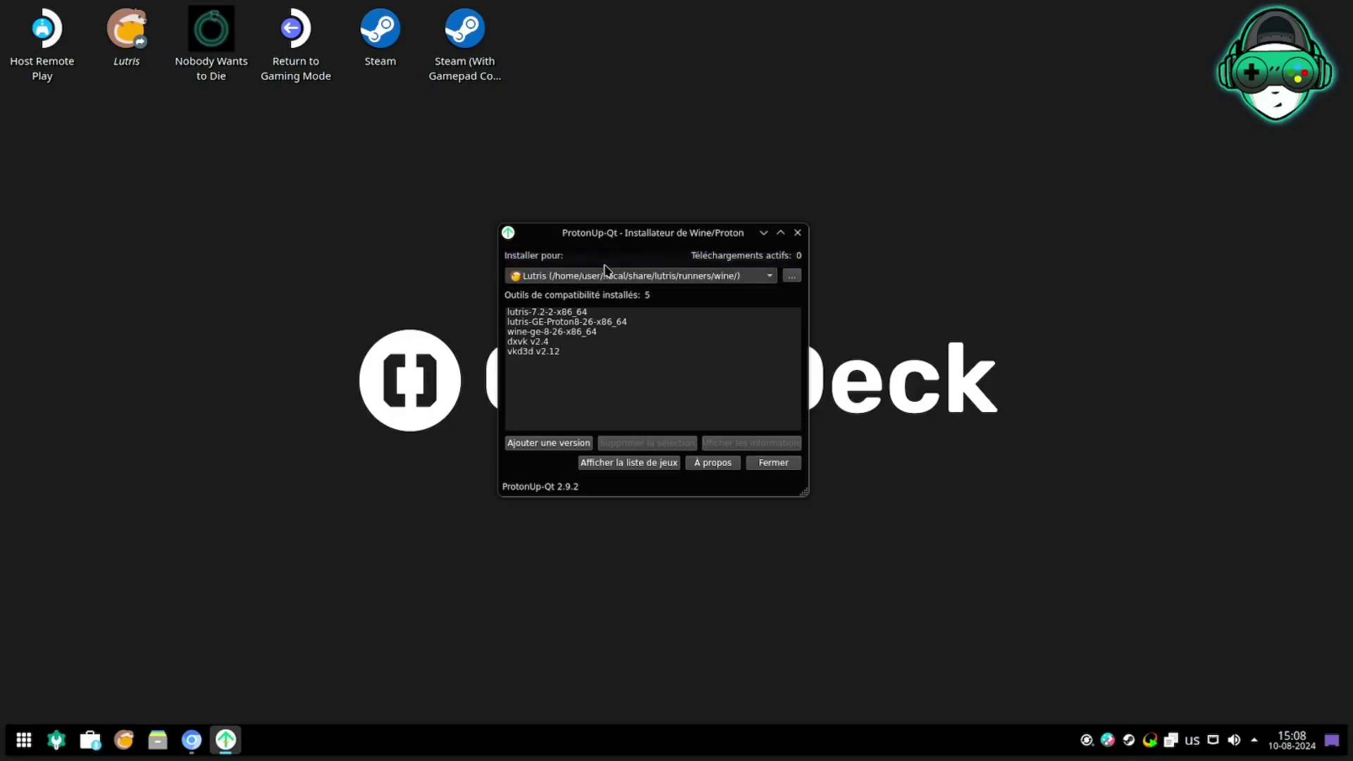
click(555, 281)
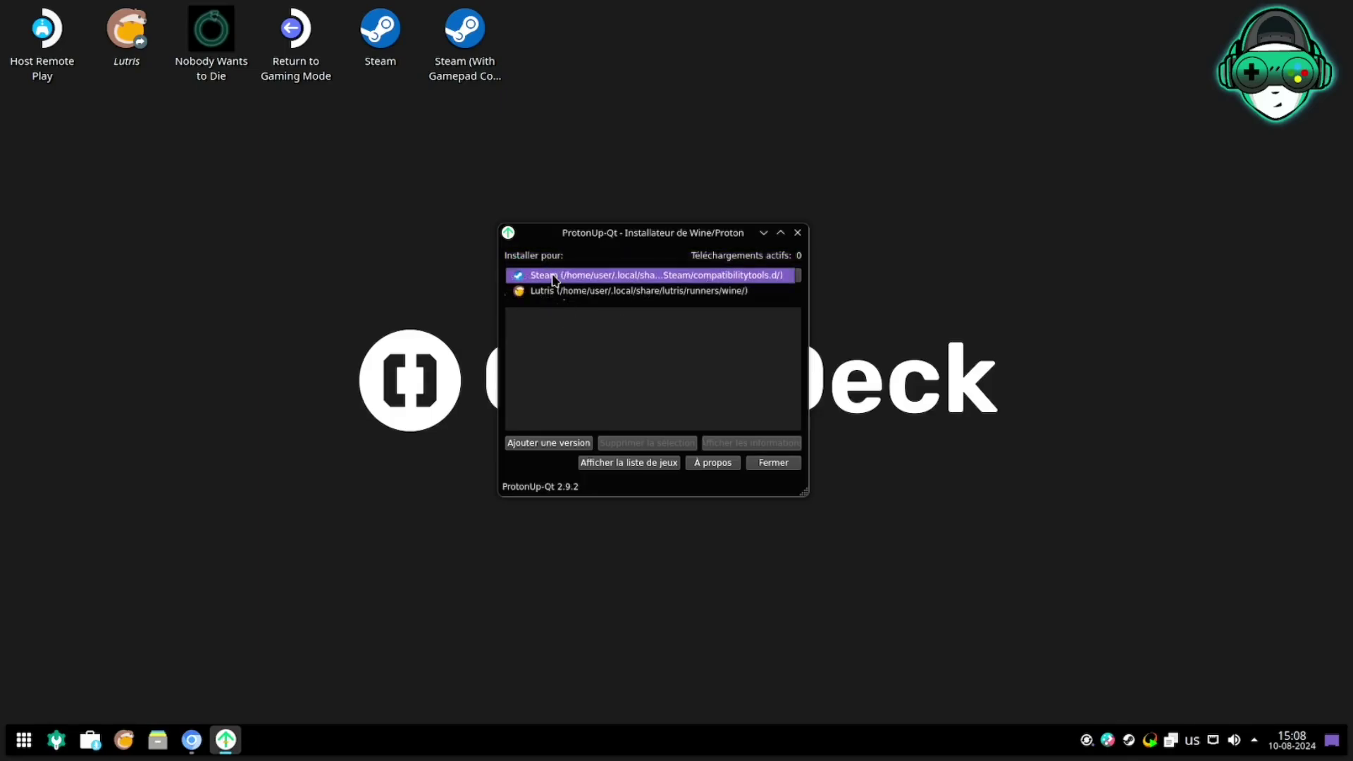
click(554, 295)
click(543, 280)
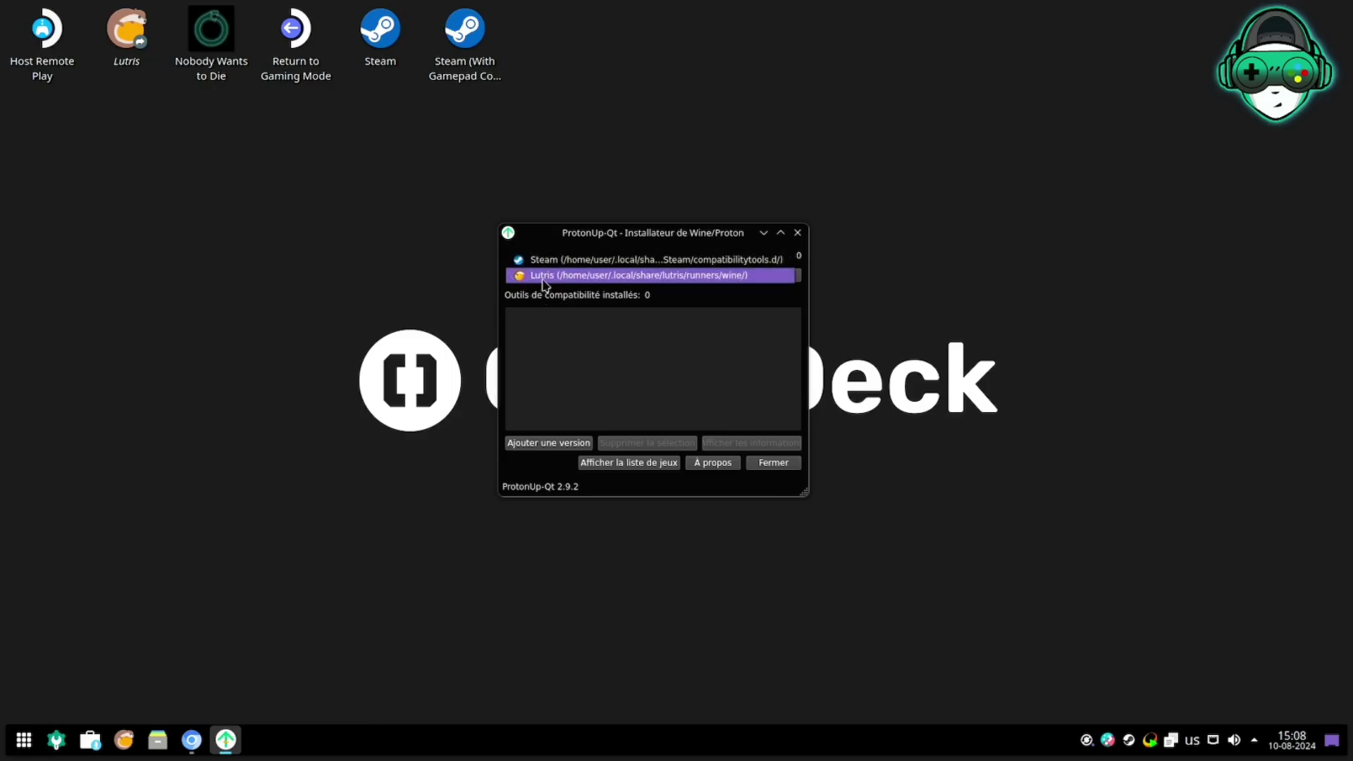
click(543, 278)
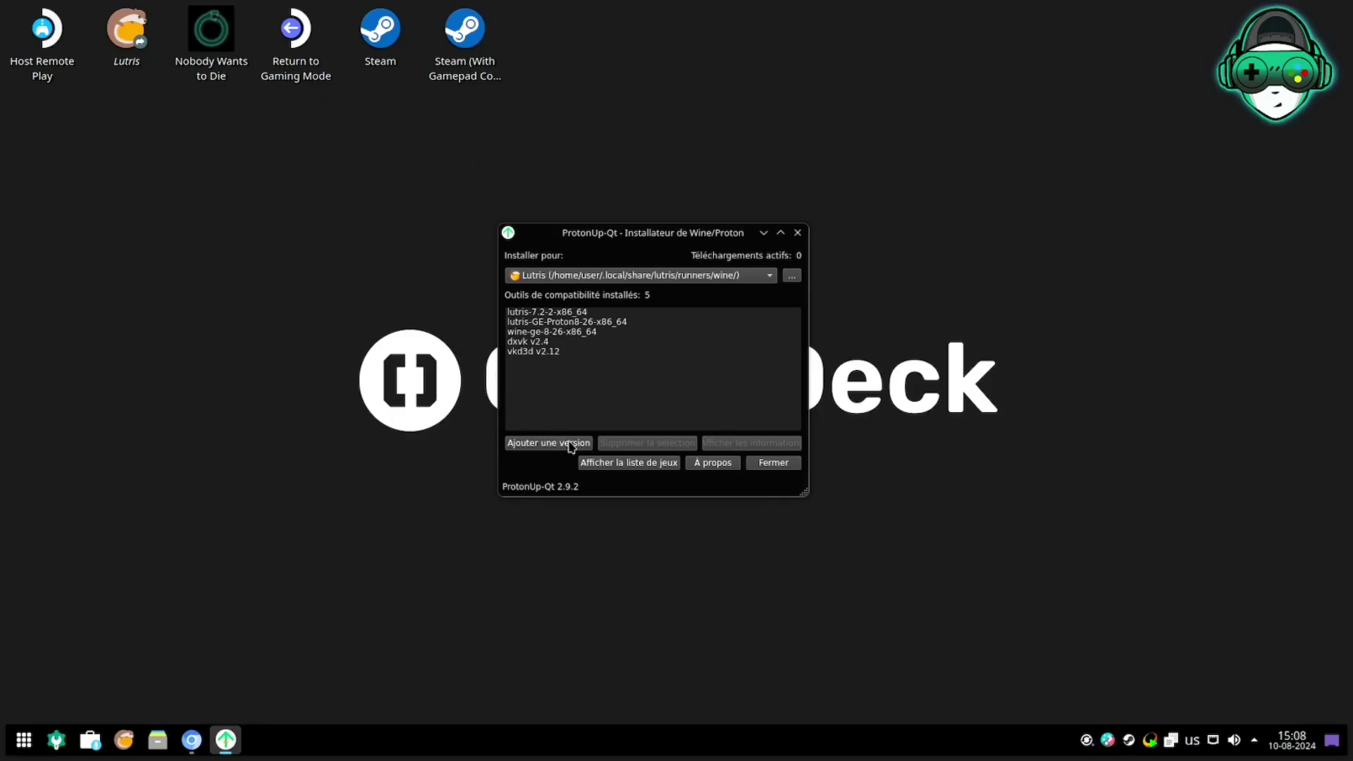
Install Wine-GE version GE-Proton8-26 for Lutris, select lutris-GE-Proton8-26-x86_64 among the installed tools and close ProtonUp-Qt
click(524, 448)
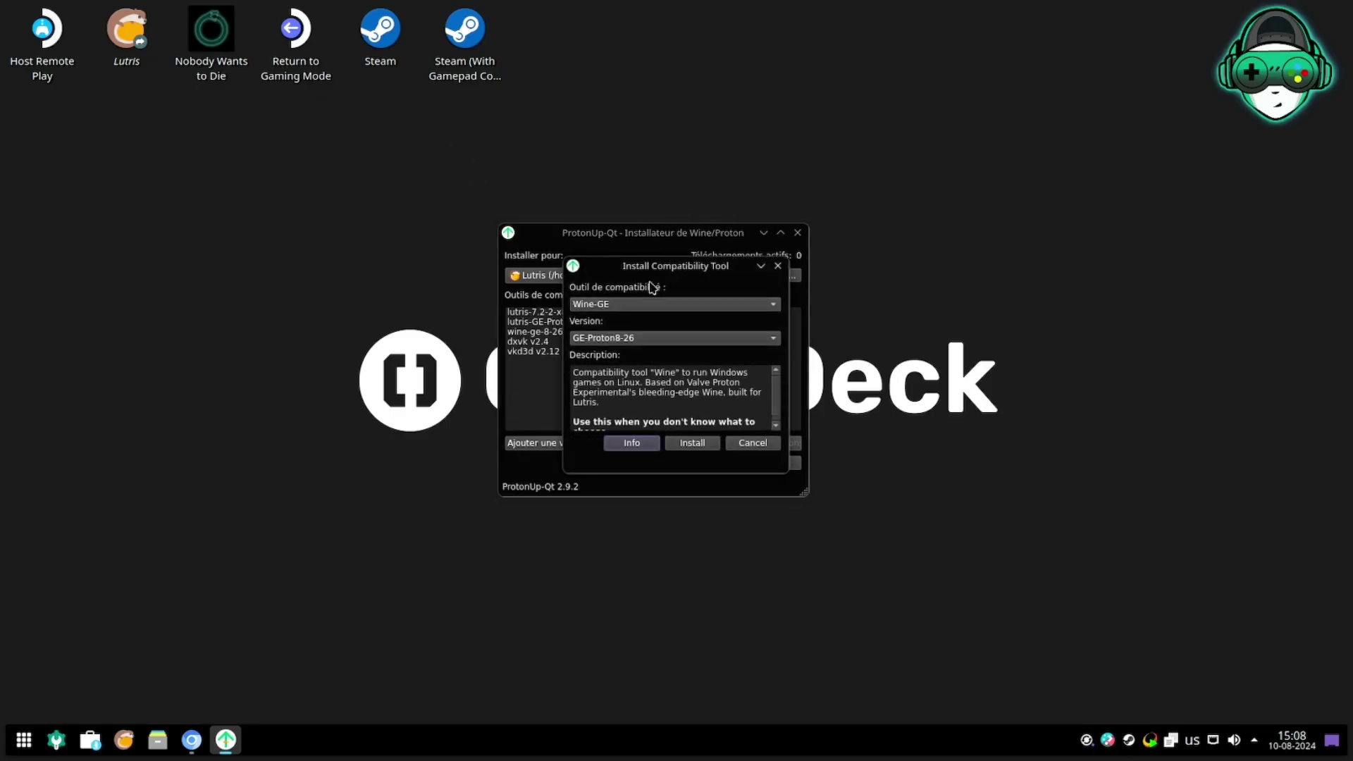
click(594, 310)
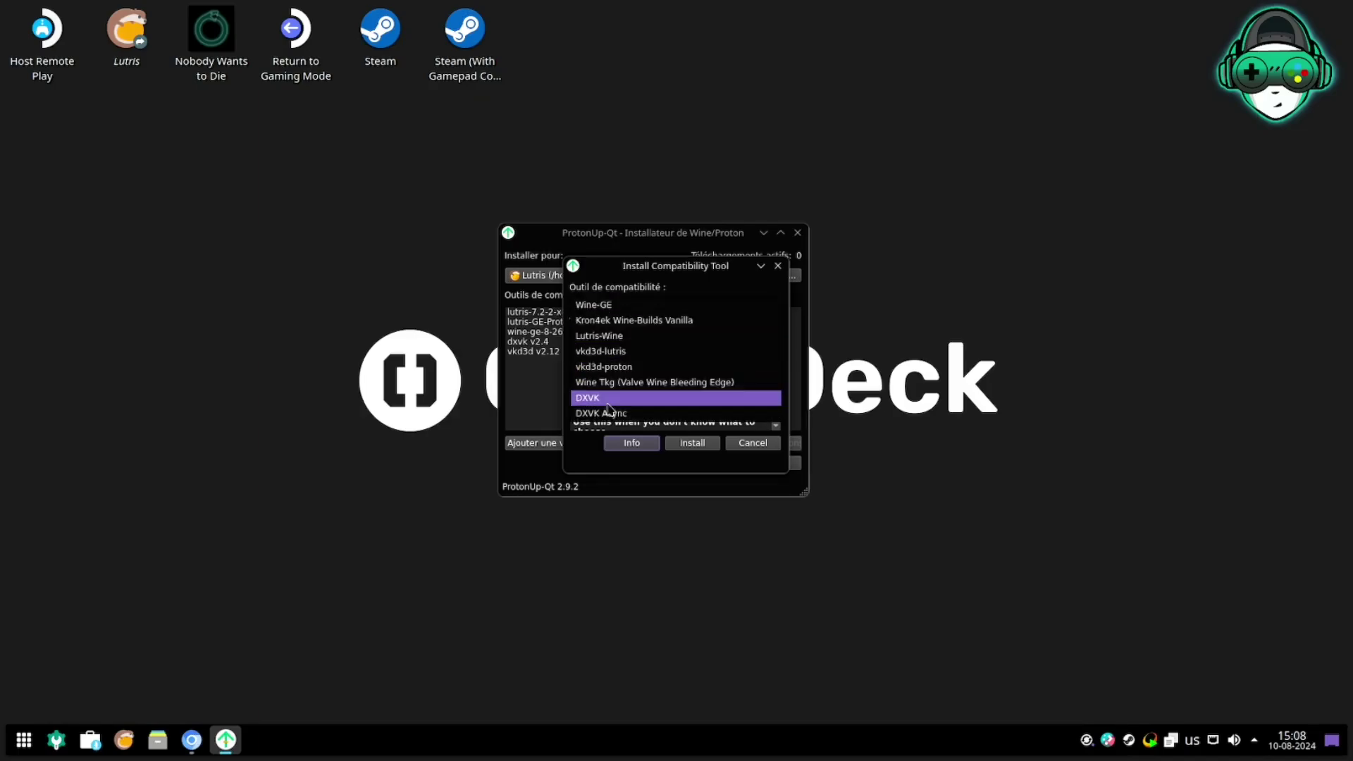
click(600, 306)
click(615, 337)
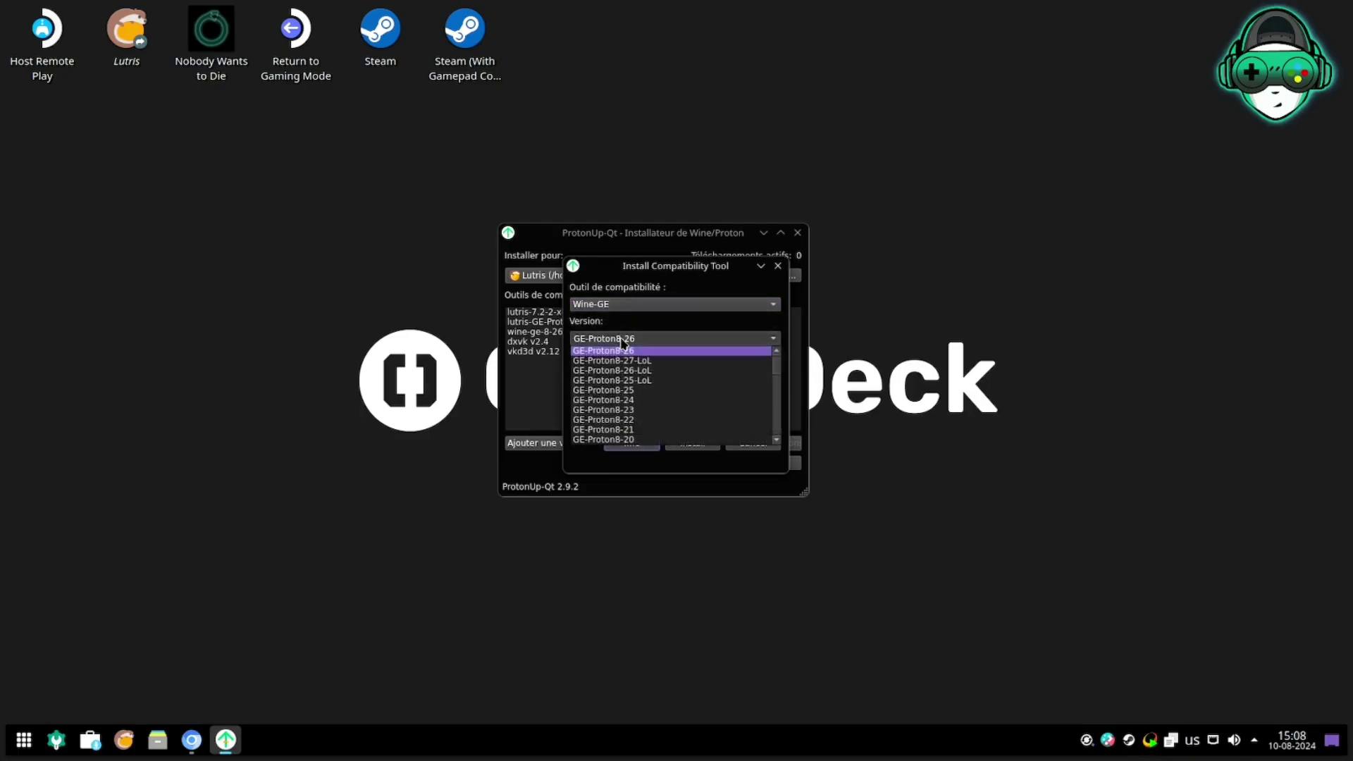
click(638, 349)
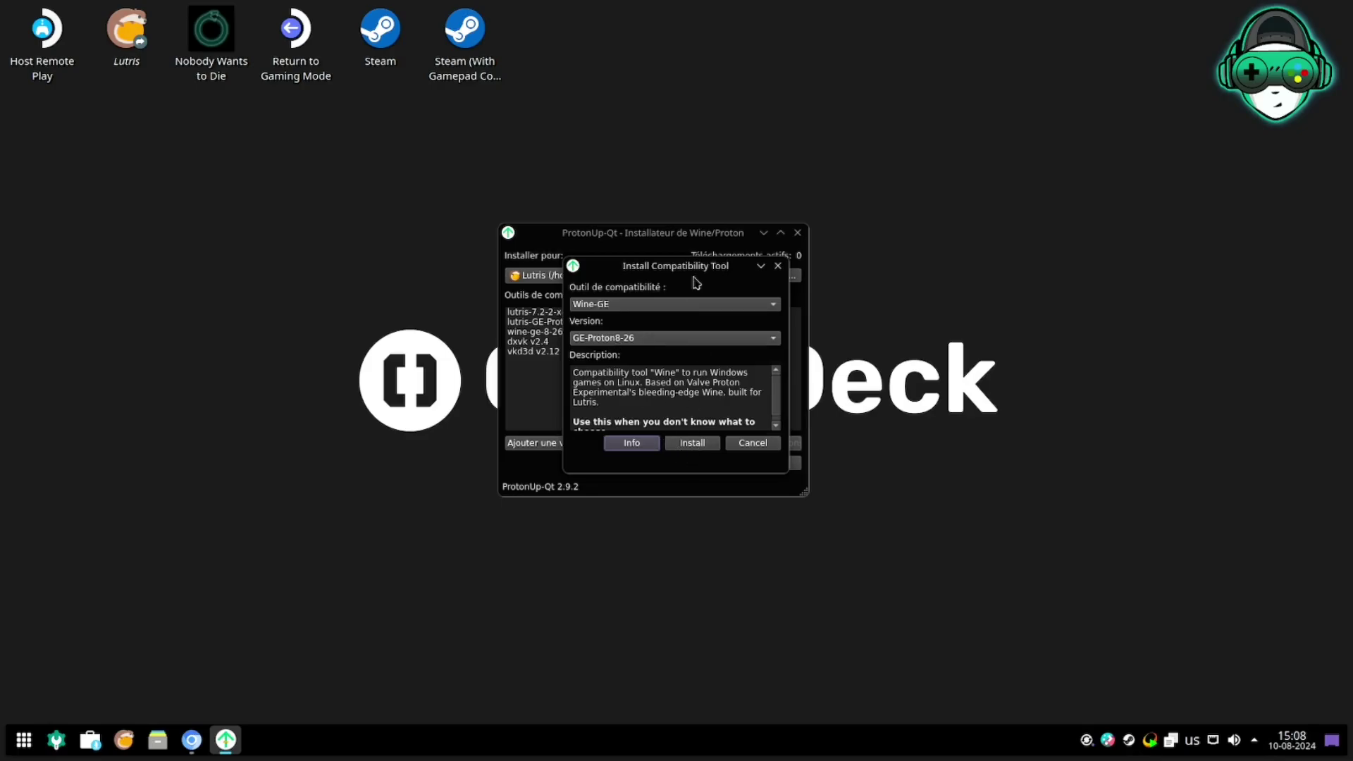
drag(653, 268, 901, 235)
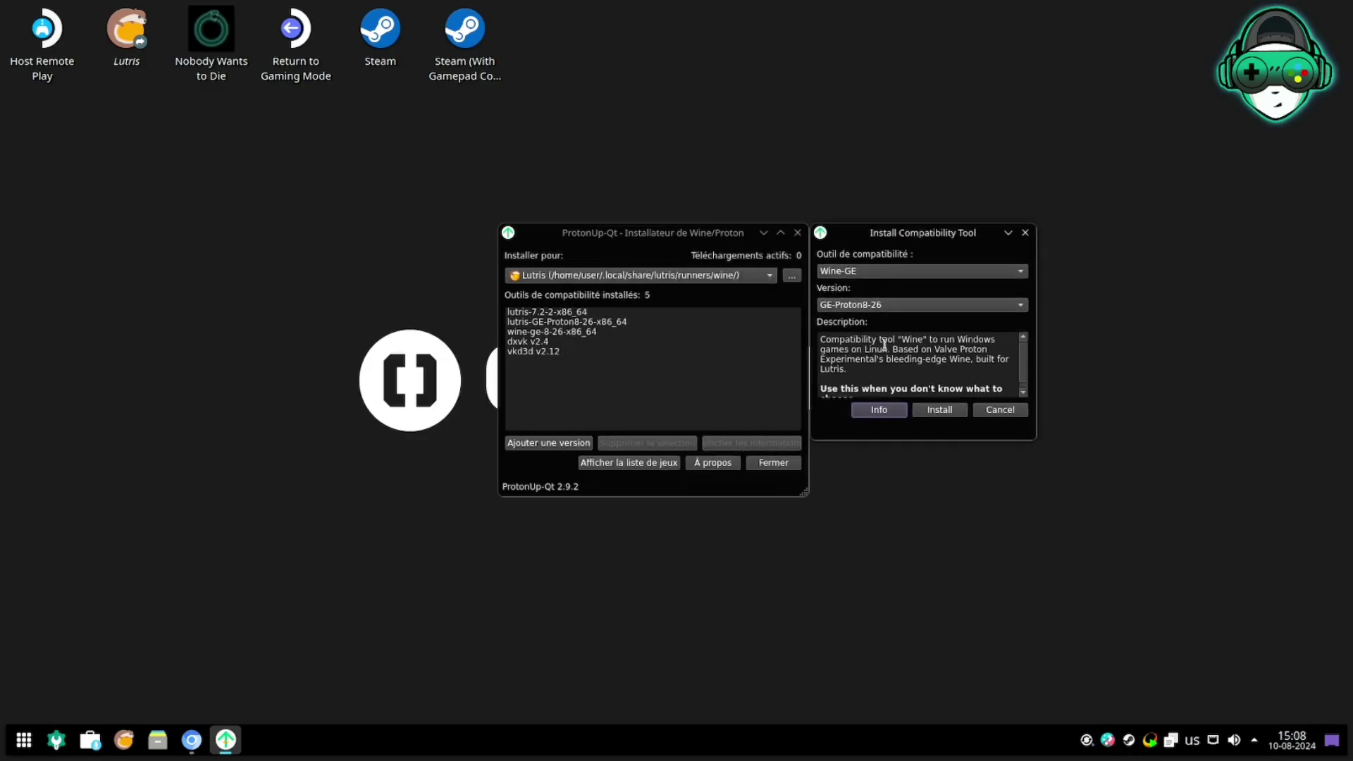
click(940, 410)
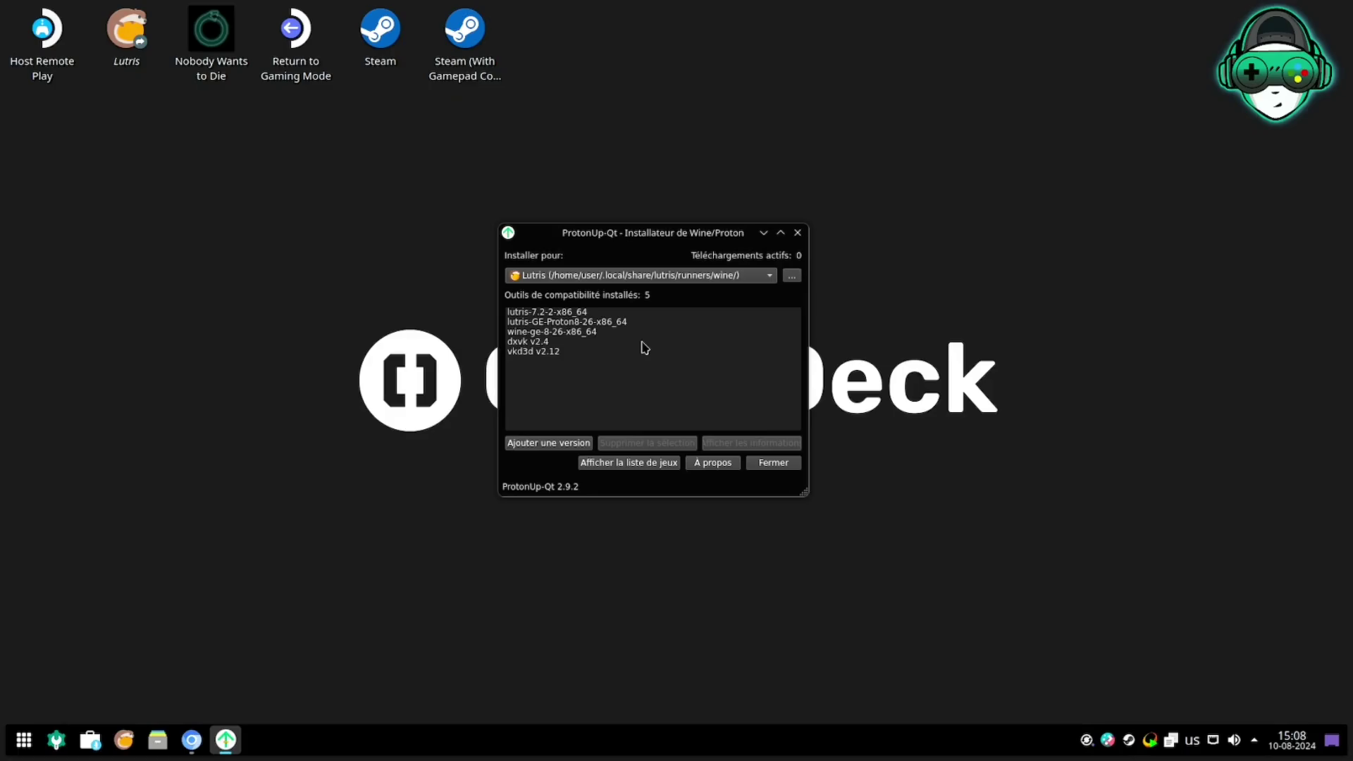
click(548, 324)
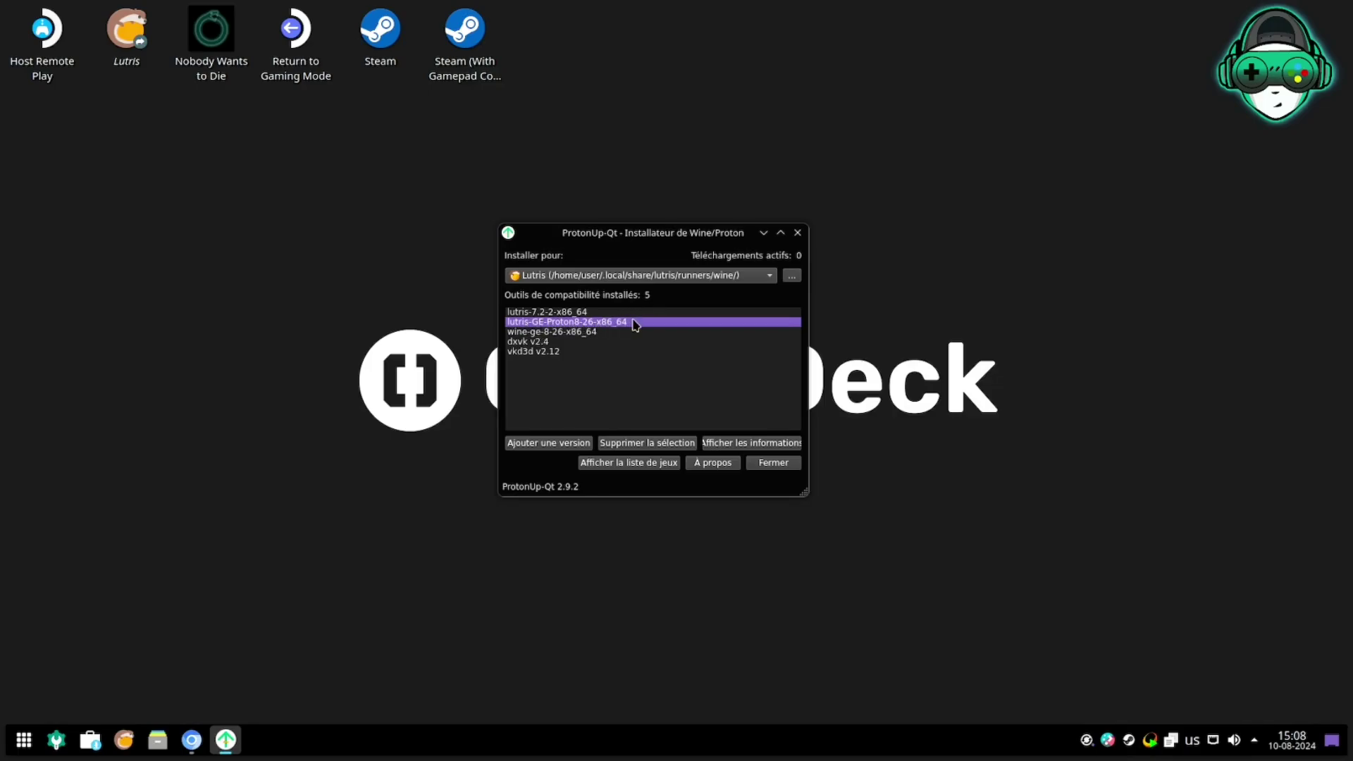
click(772, 467)
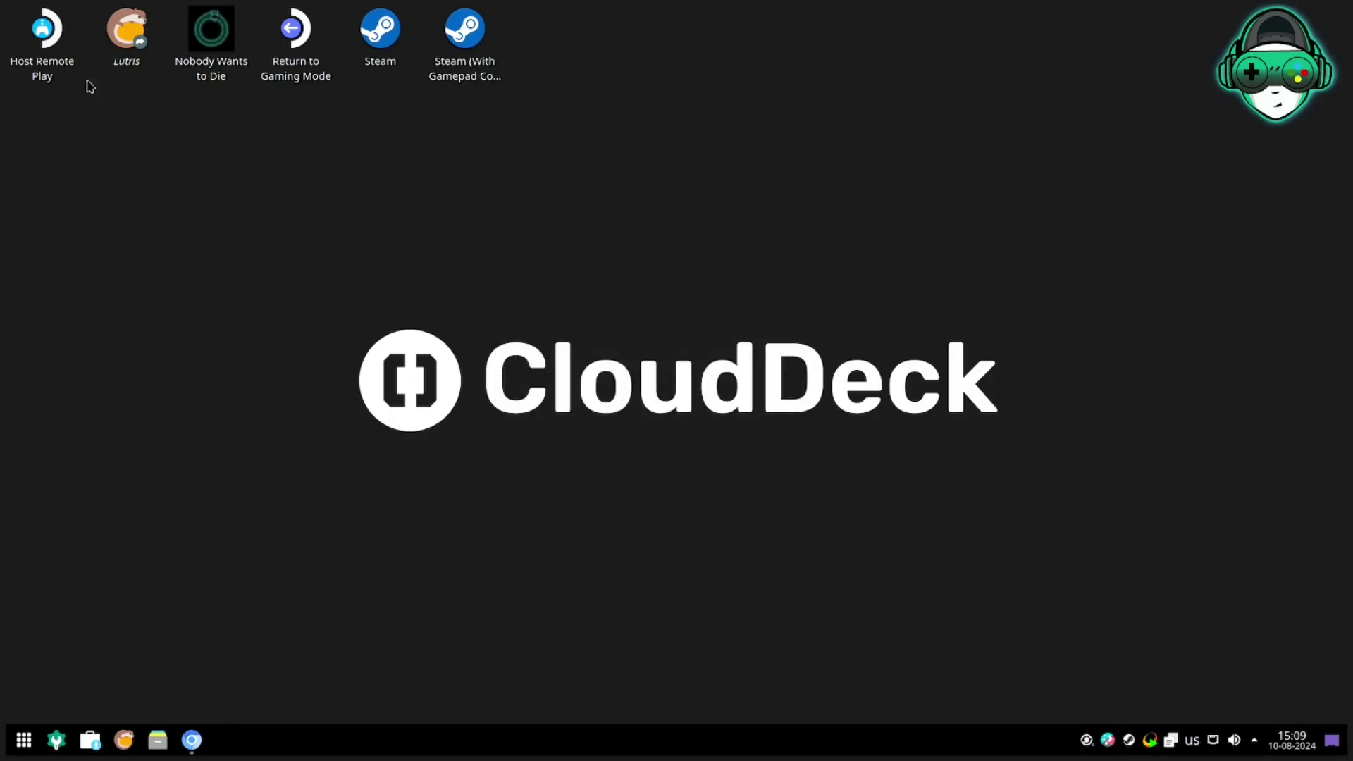
Open Lutris and go through the Flatpak, Linux and Steam runners to the Wine runner
double_click(124, 35)
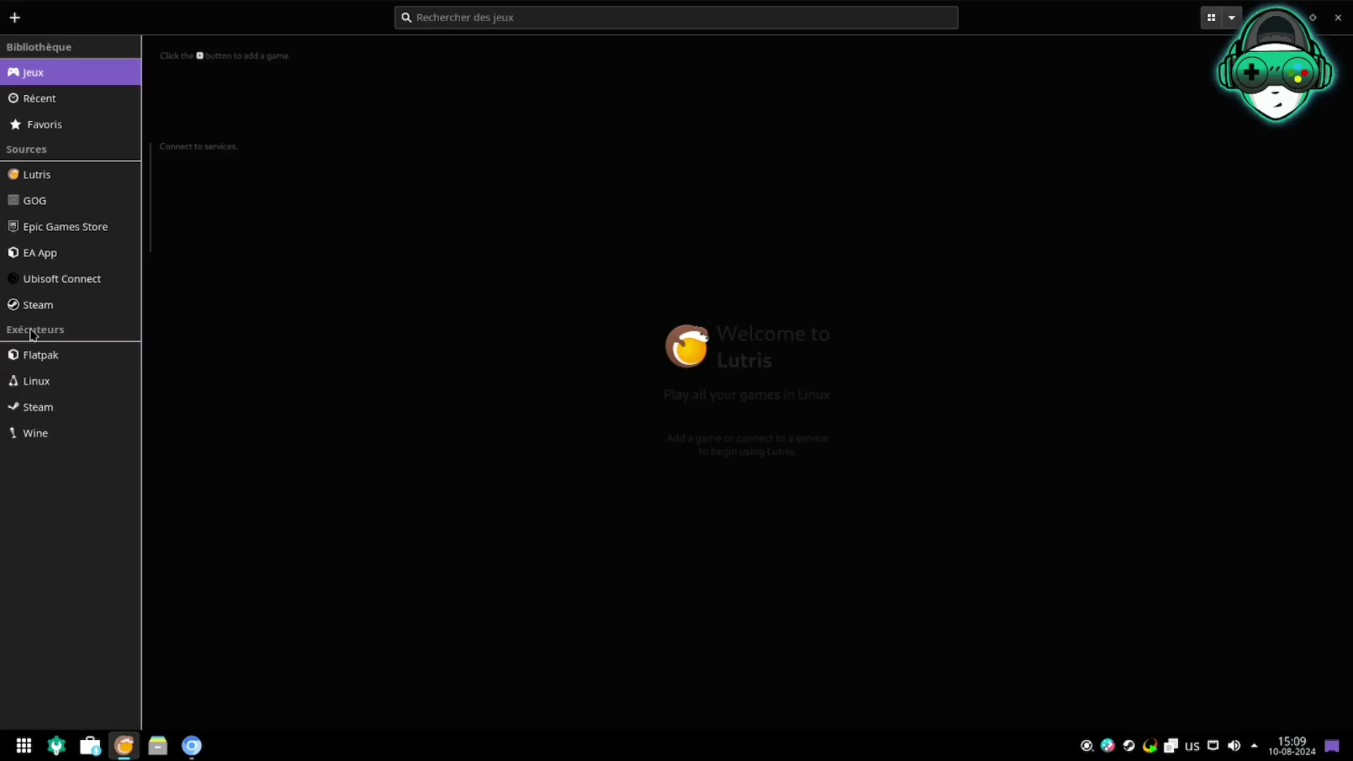
click(51, 358)
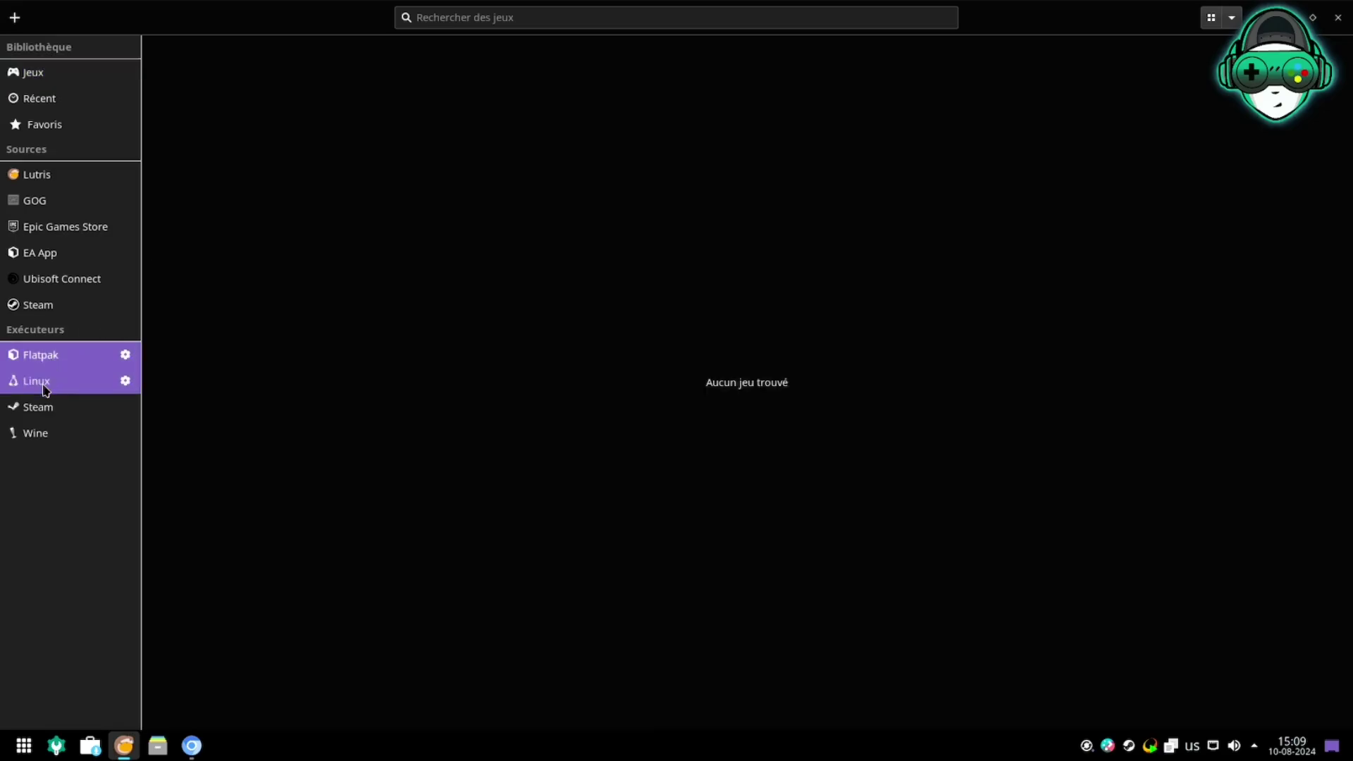
click(43, 389)
click(47, 407)
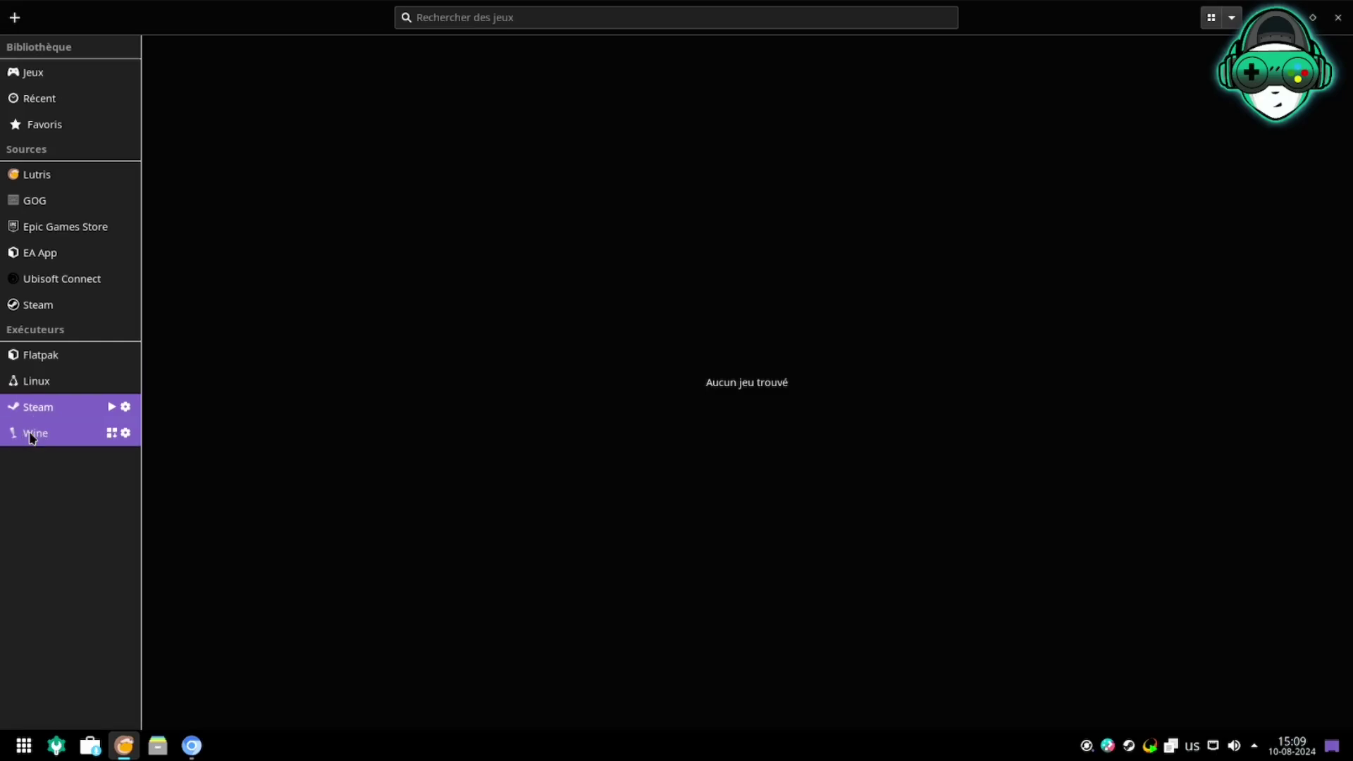
click(31, 437)
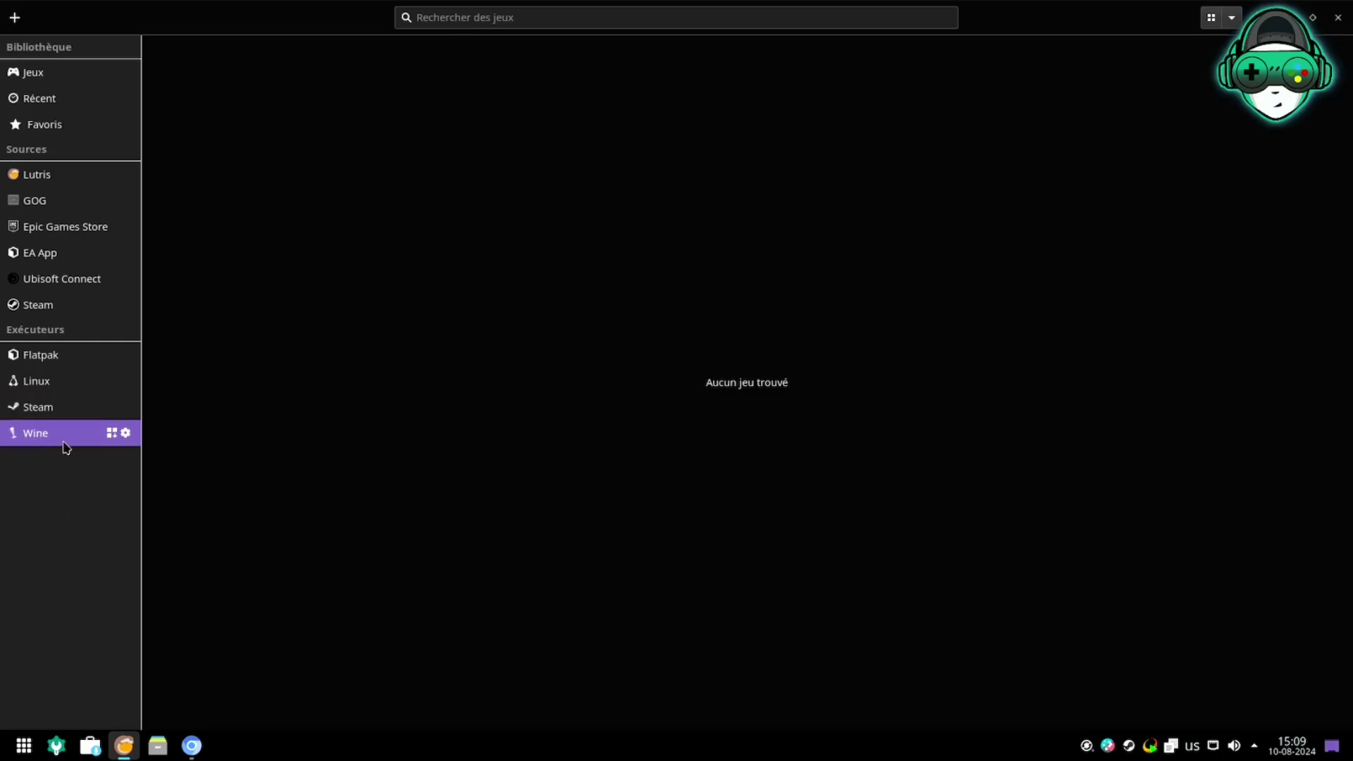
Check the lutris-GE-Proton8-26 entry in the Wine version manager and close the manager
click(111, 436)
click(597, 290)
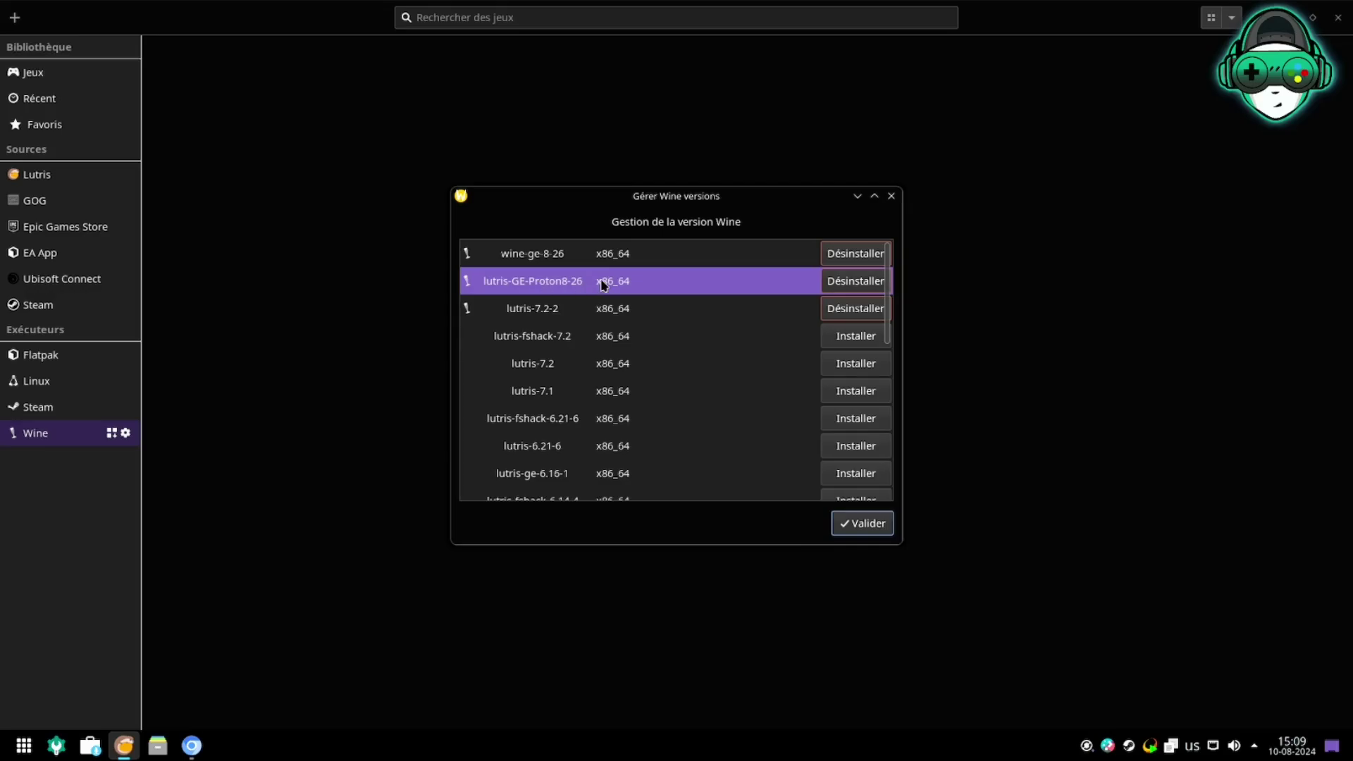
click(891, 198)
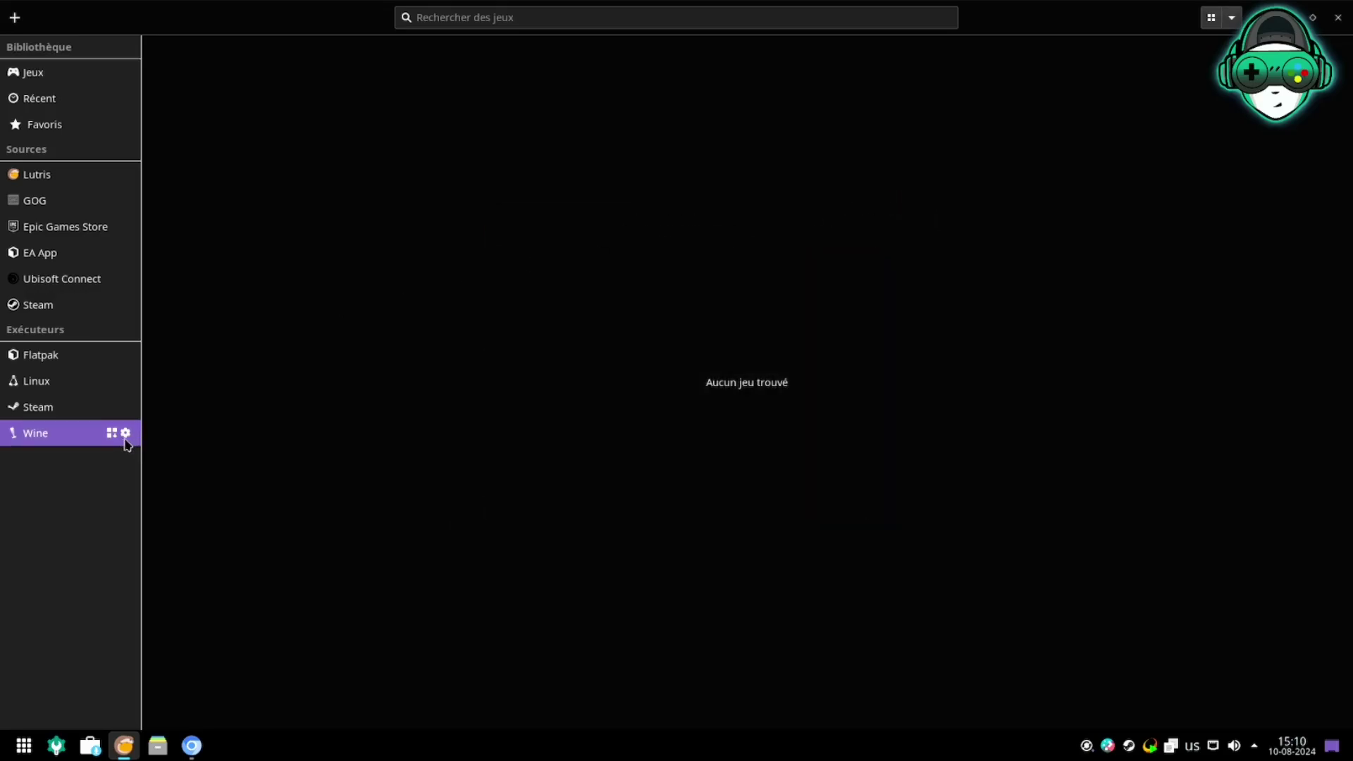
Set the Wine runner's version to lutris-GE-Proton8-26-x86_64 and save the runner configuration
click(128, 437)
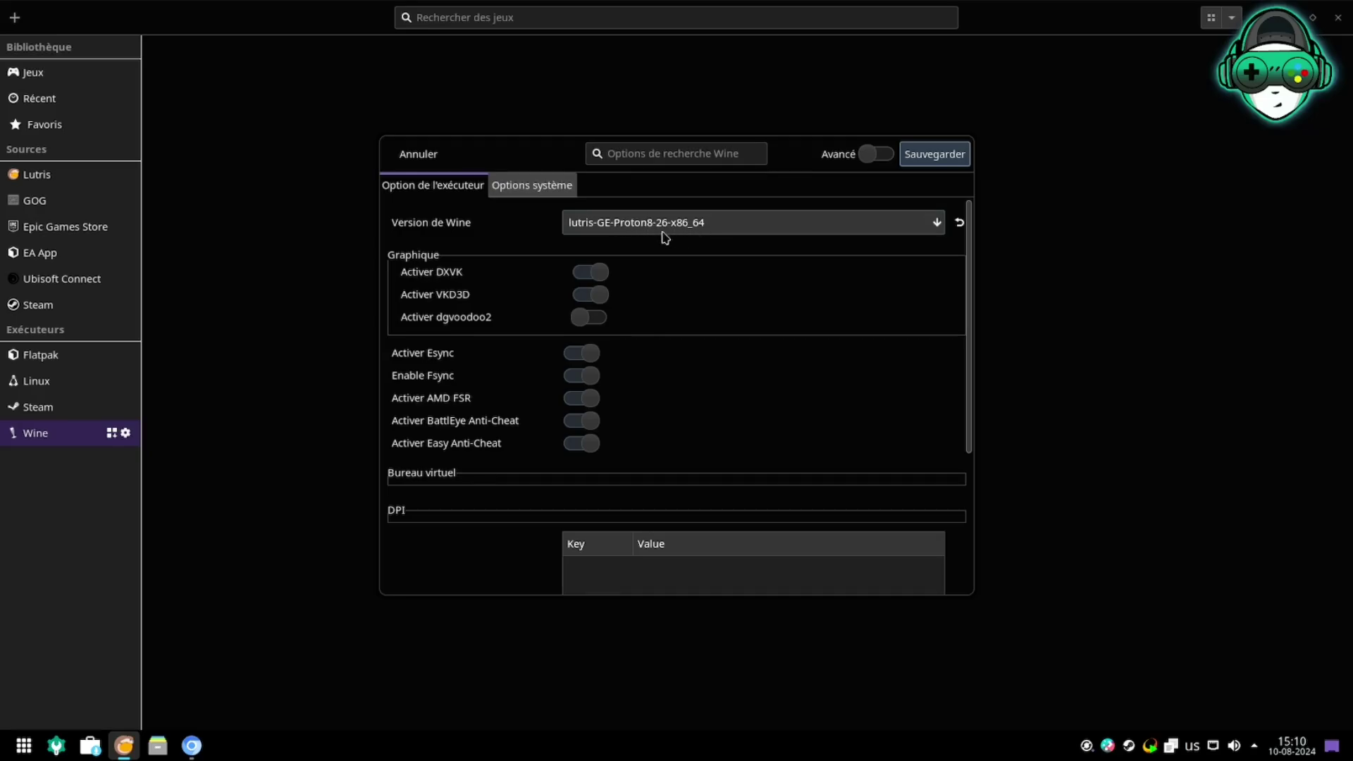
click(774, 229)
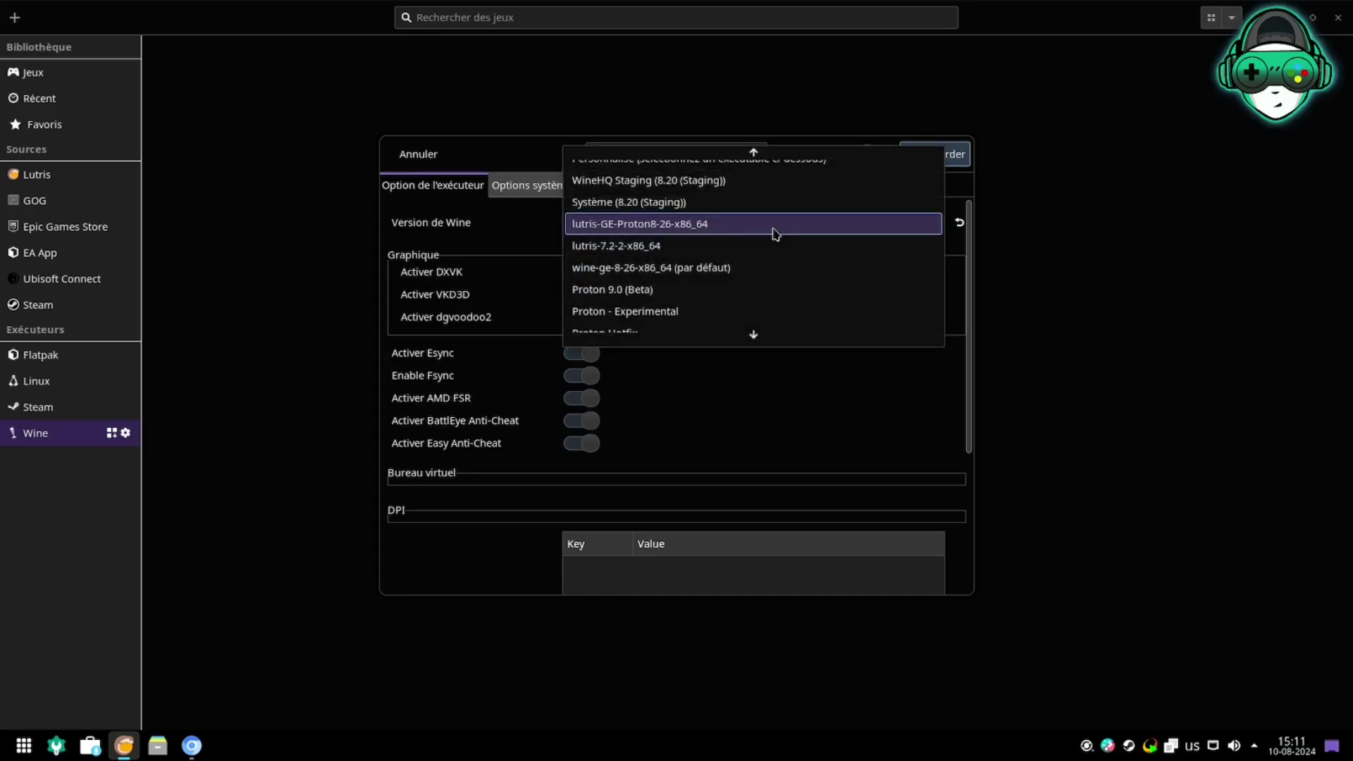
click(666, 231)
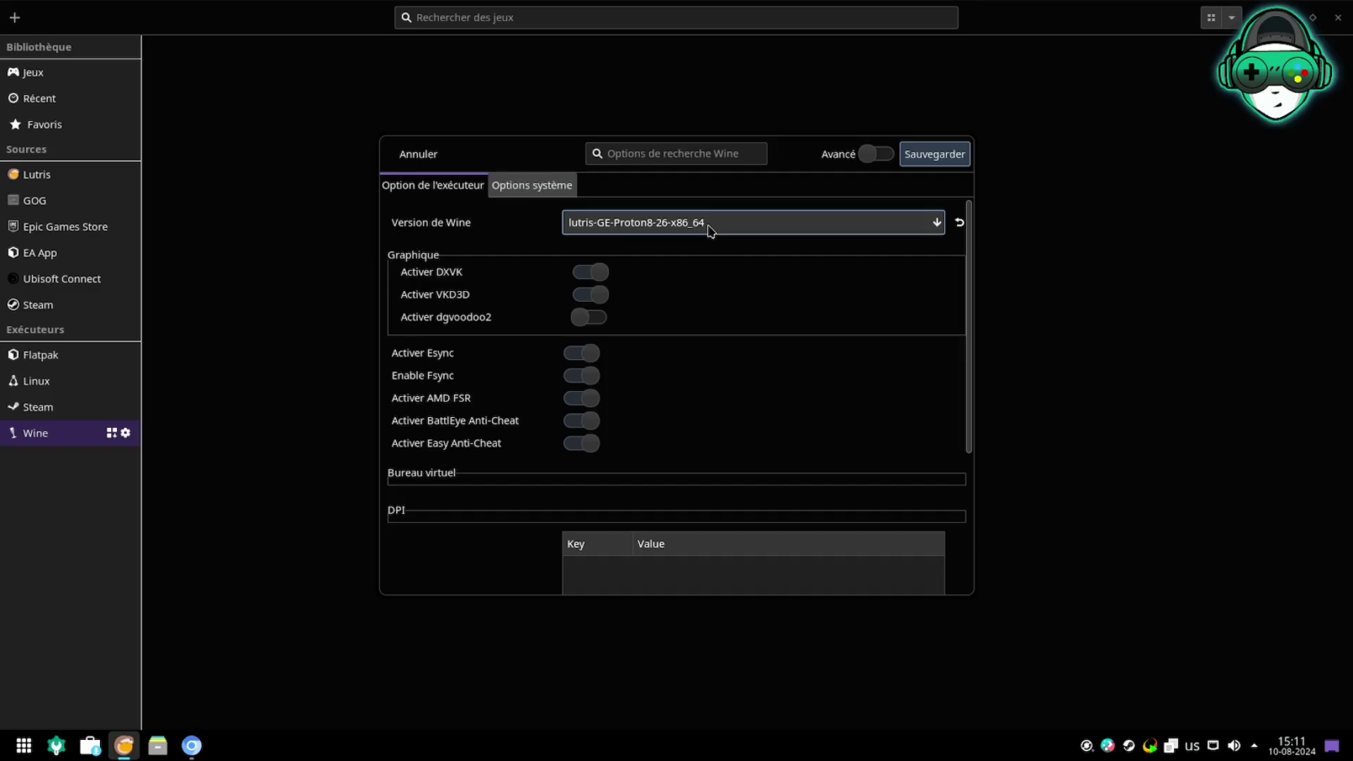
click(936, 156)
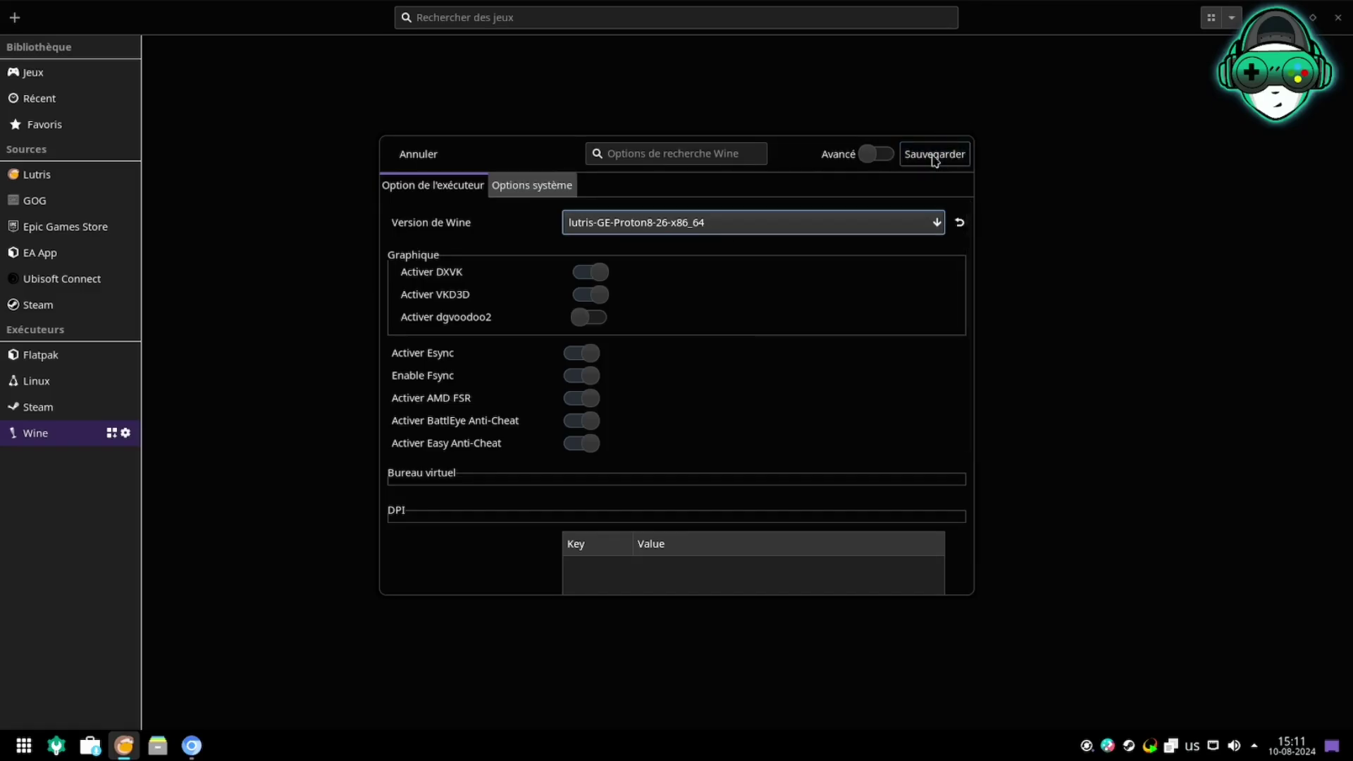
click(935, 159)
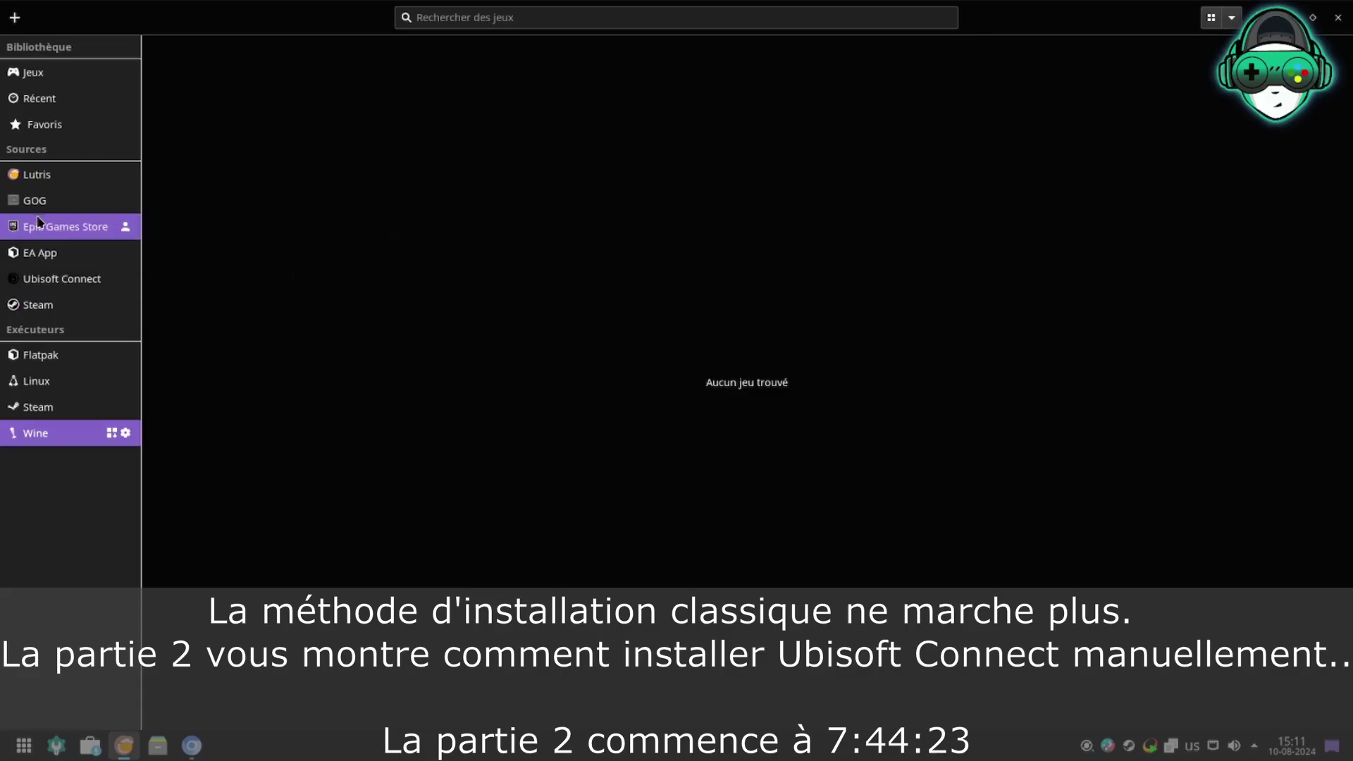
Install the Latest Wine version of Ubisoft Connect from its source into /home/user/Games/ubisoft-connect and launch it
click(42, 284)
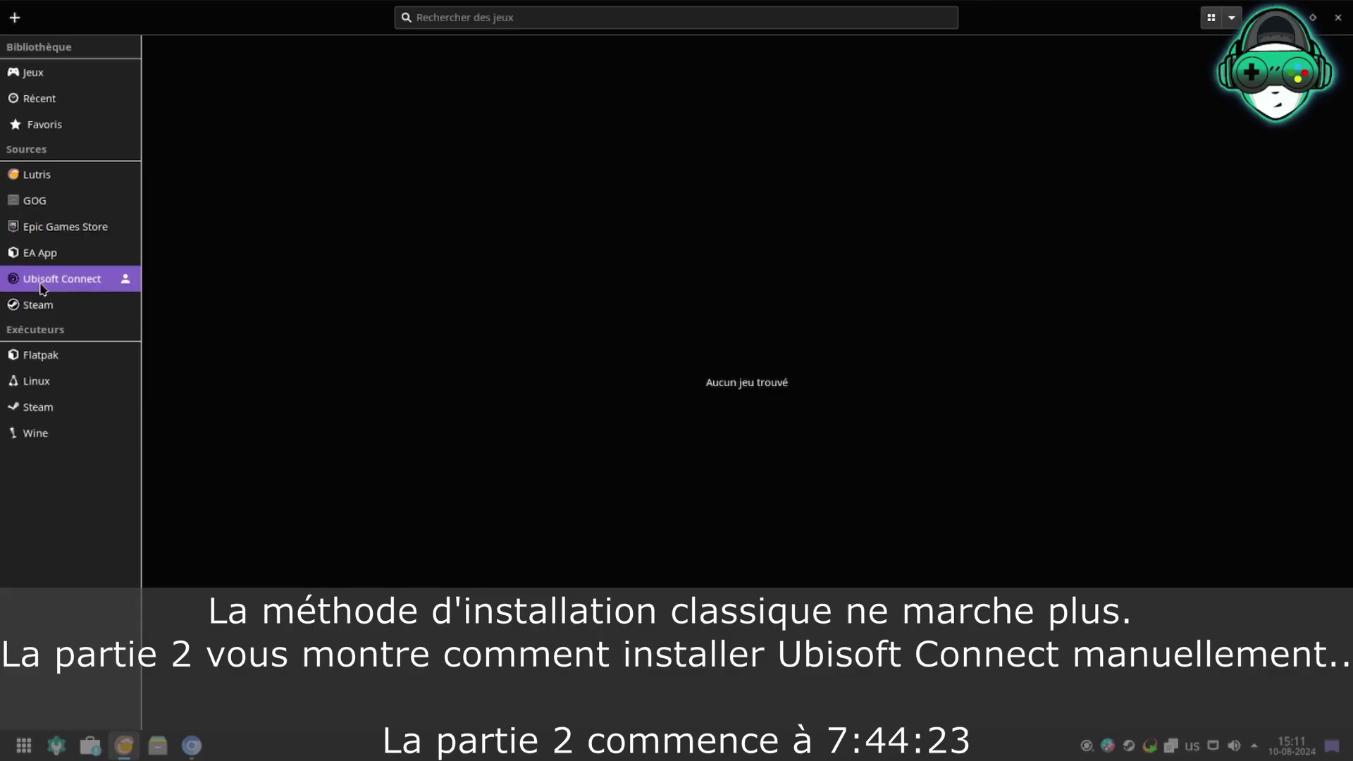
click(125, 279)
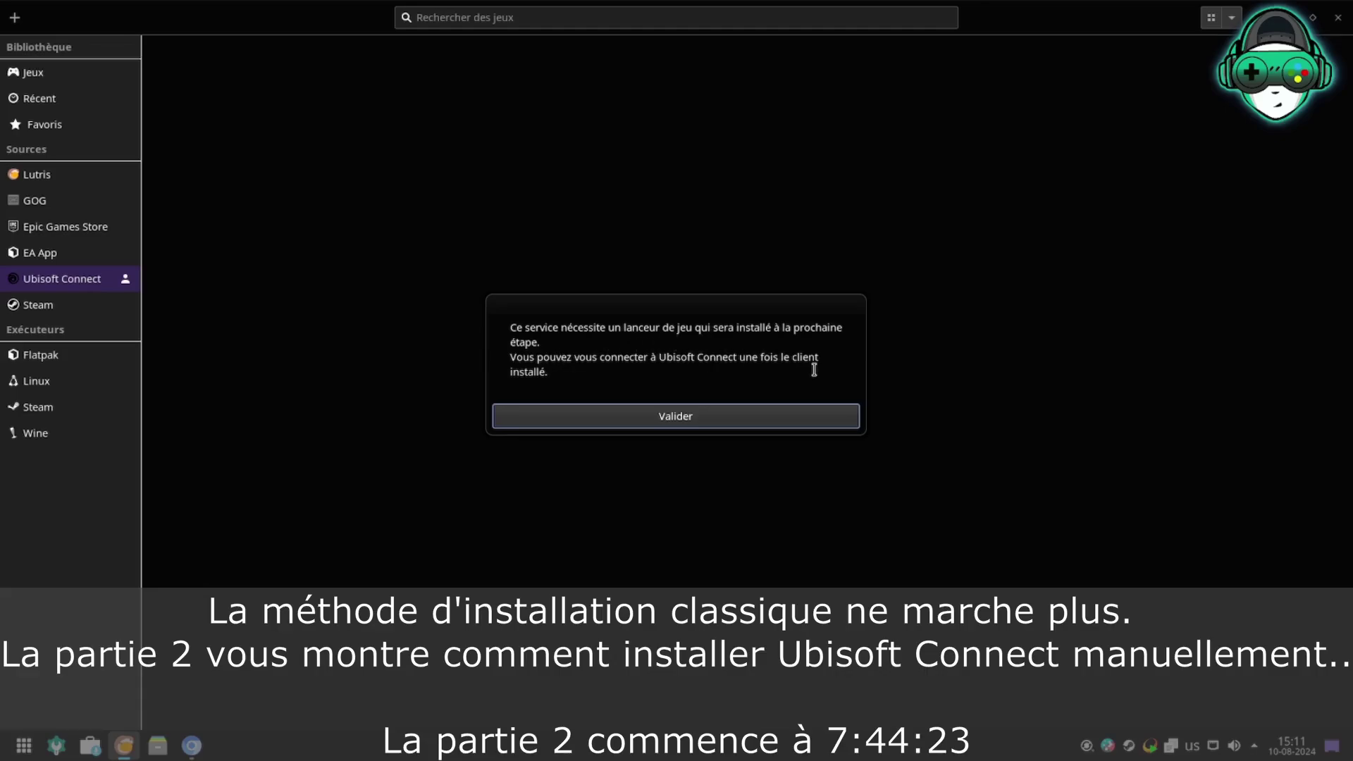
click(675, 416)
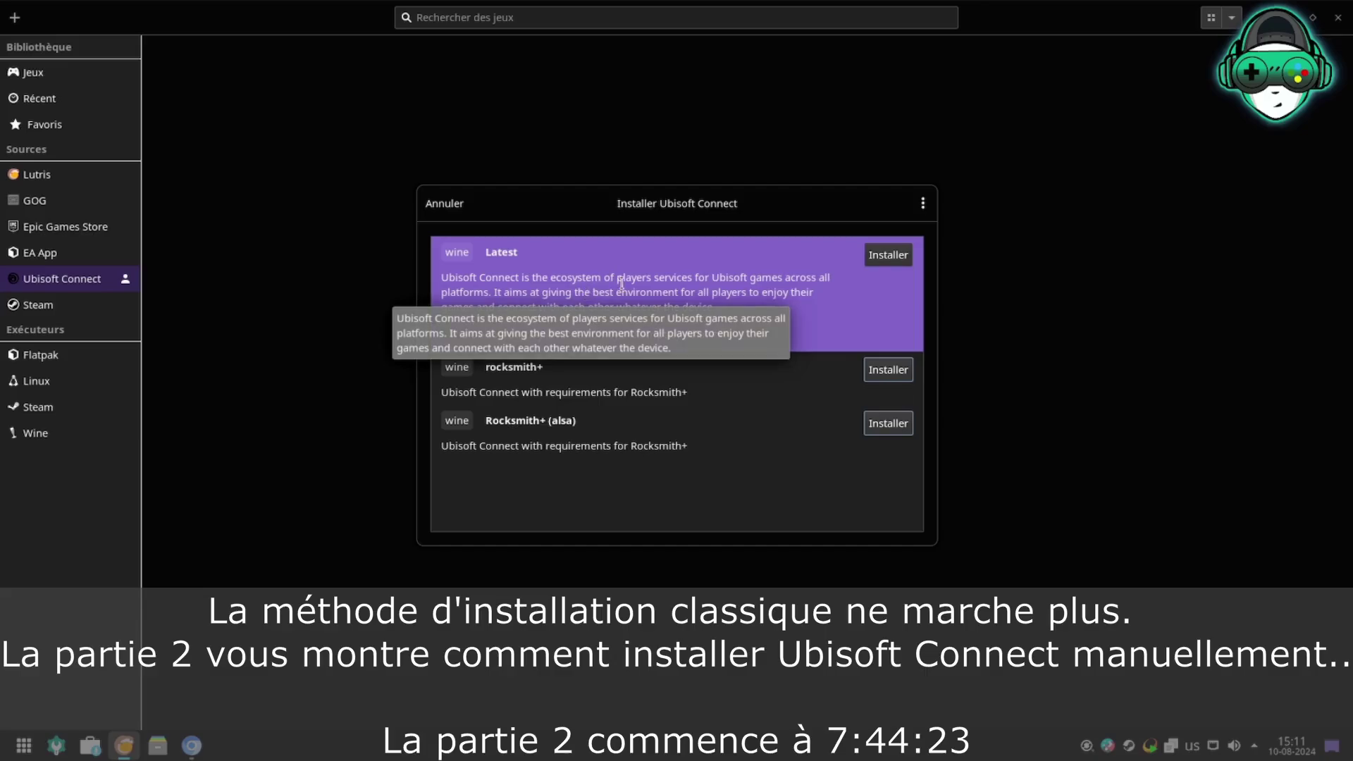
click(889, 258)
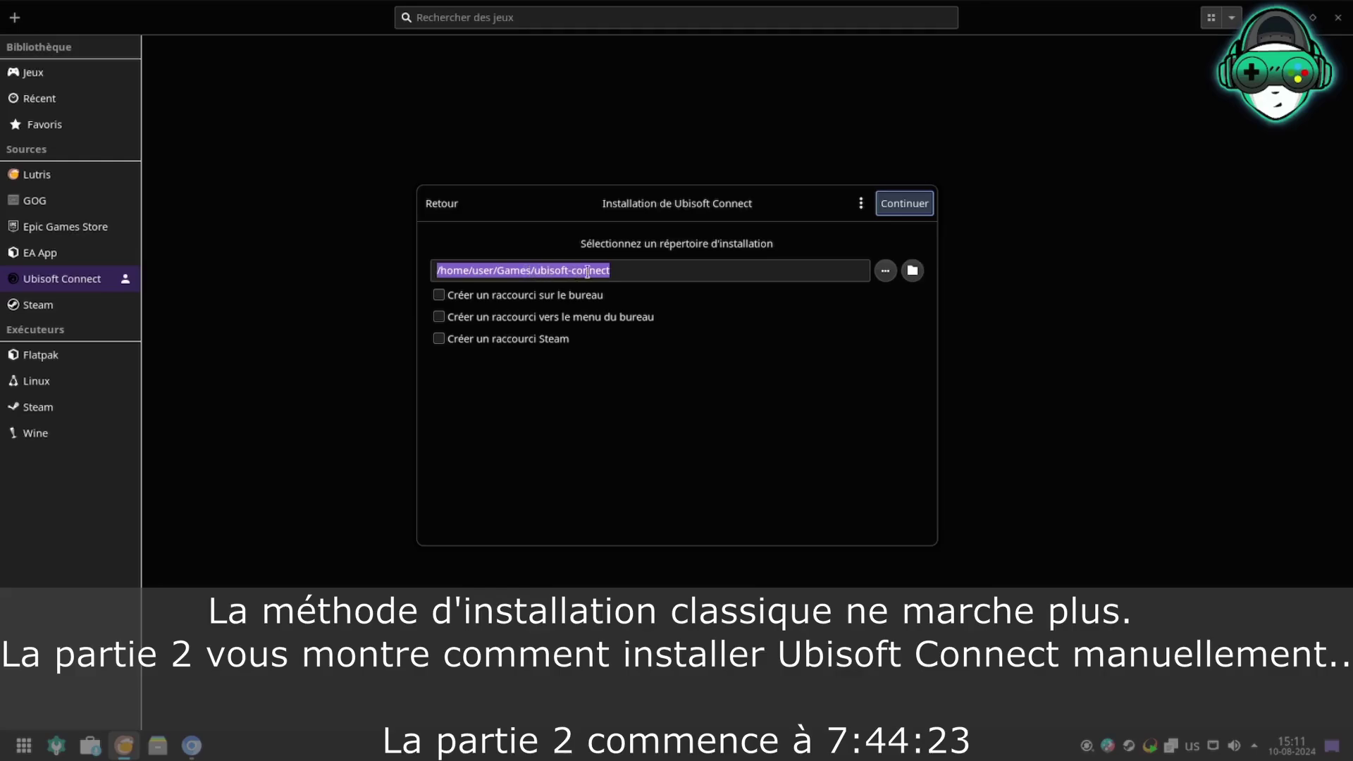
click(905, 203)
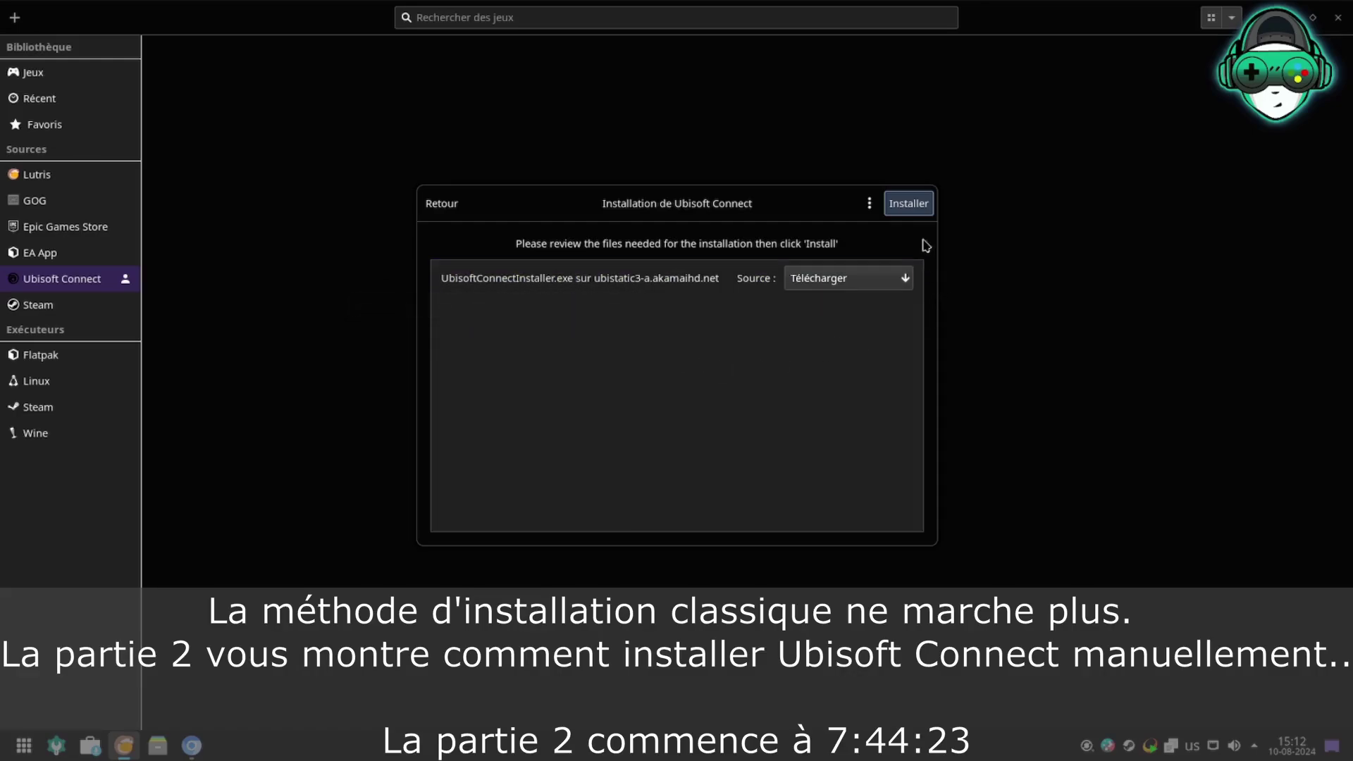
click(901, 209)
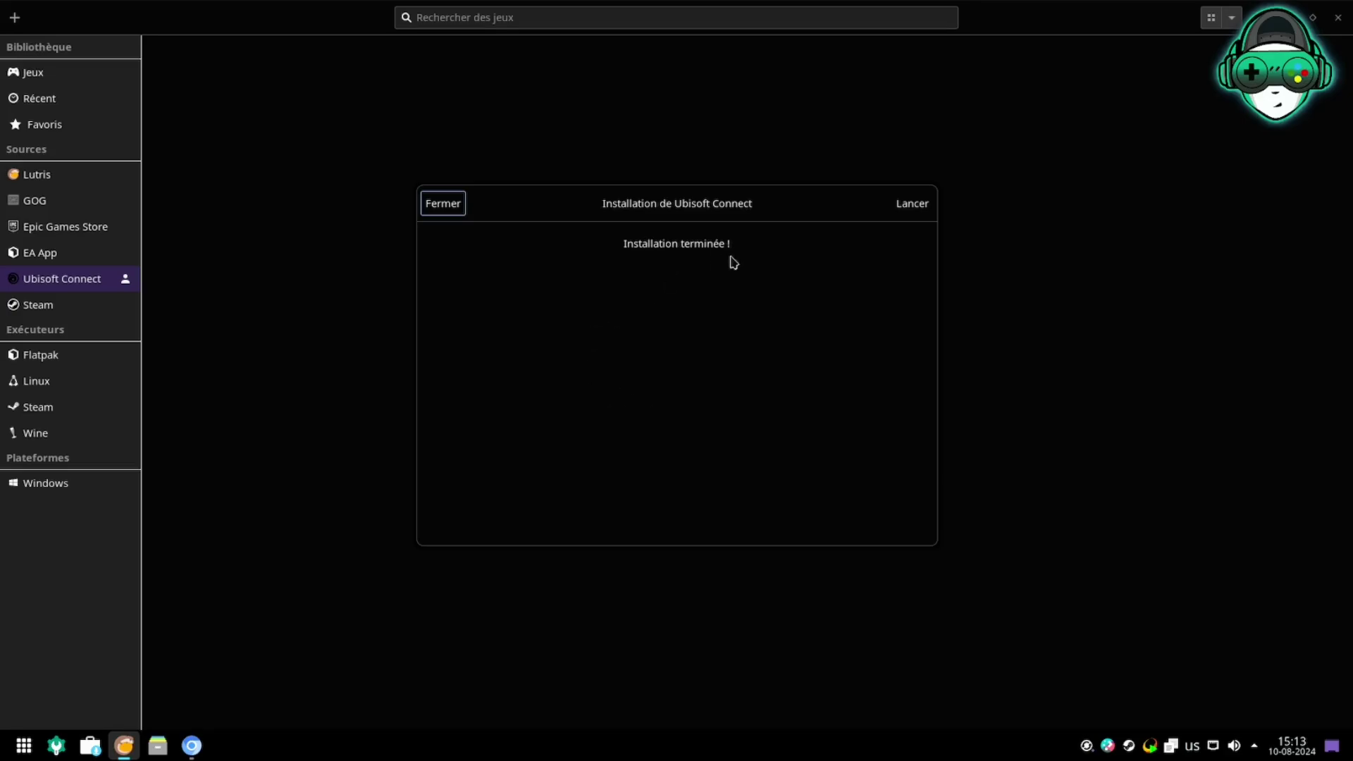
click(916, 207)
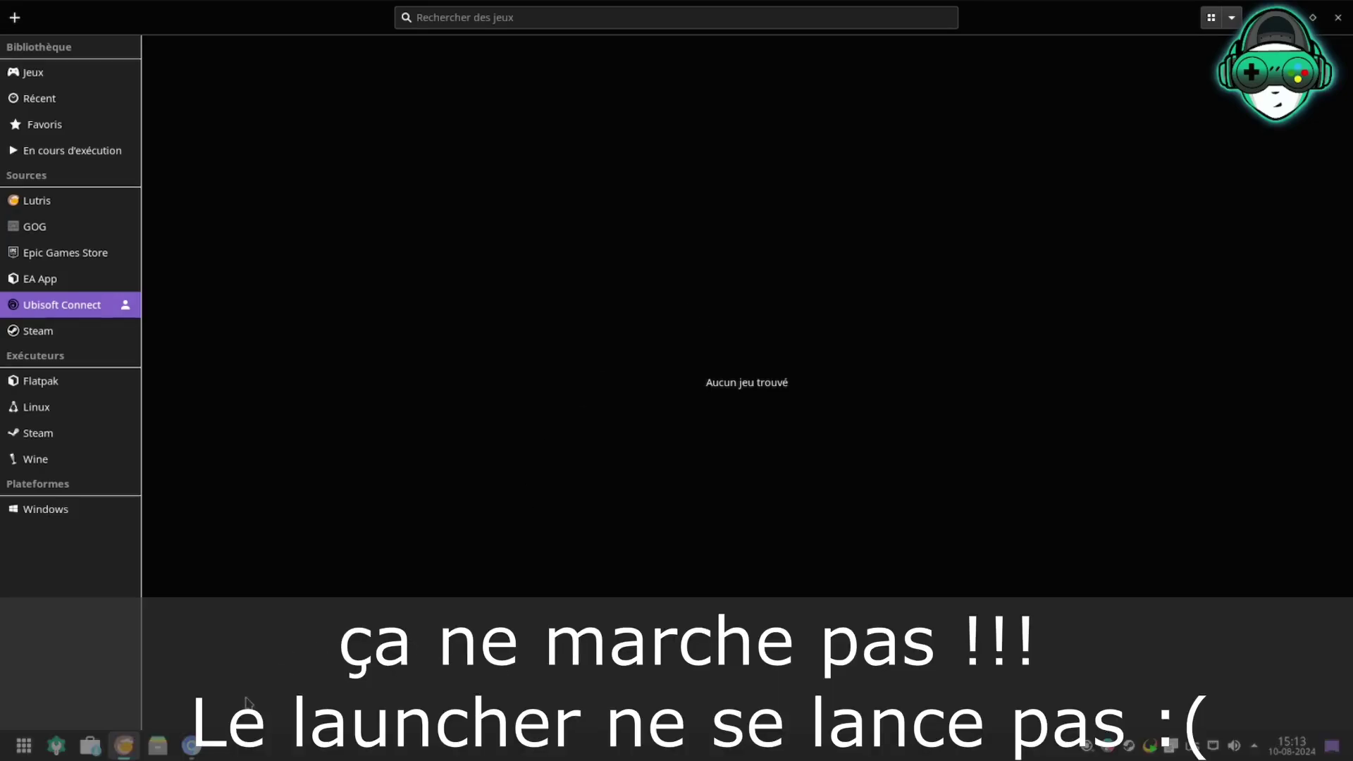
Find Ubisoft Connect among the running games in the library and stop it
click(61, 79)
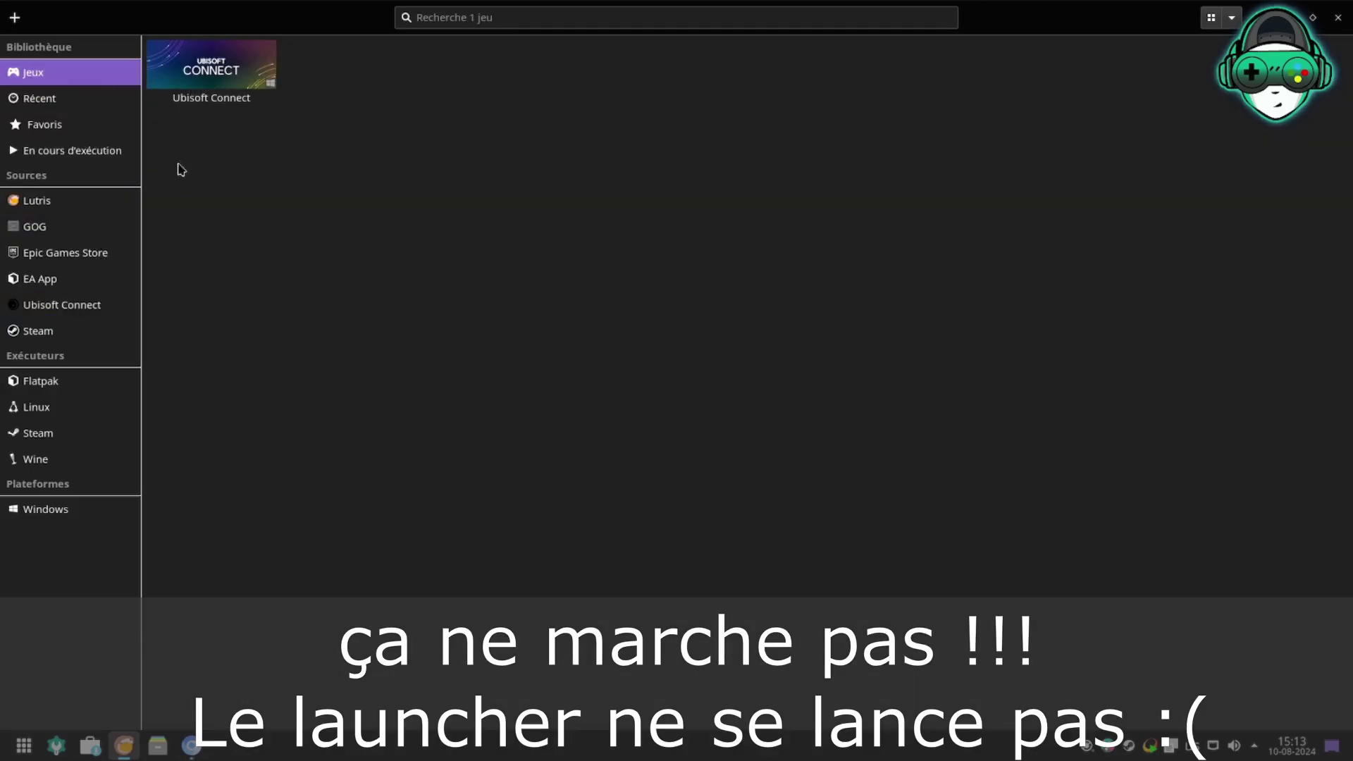
click(83, 142)
click(190, 100)
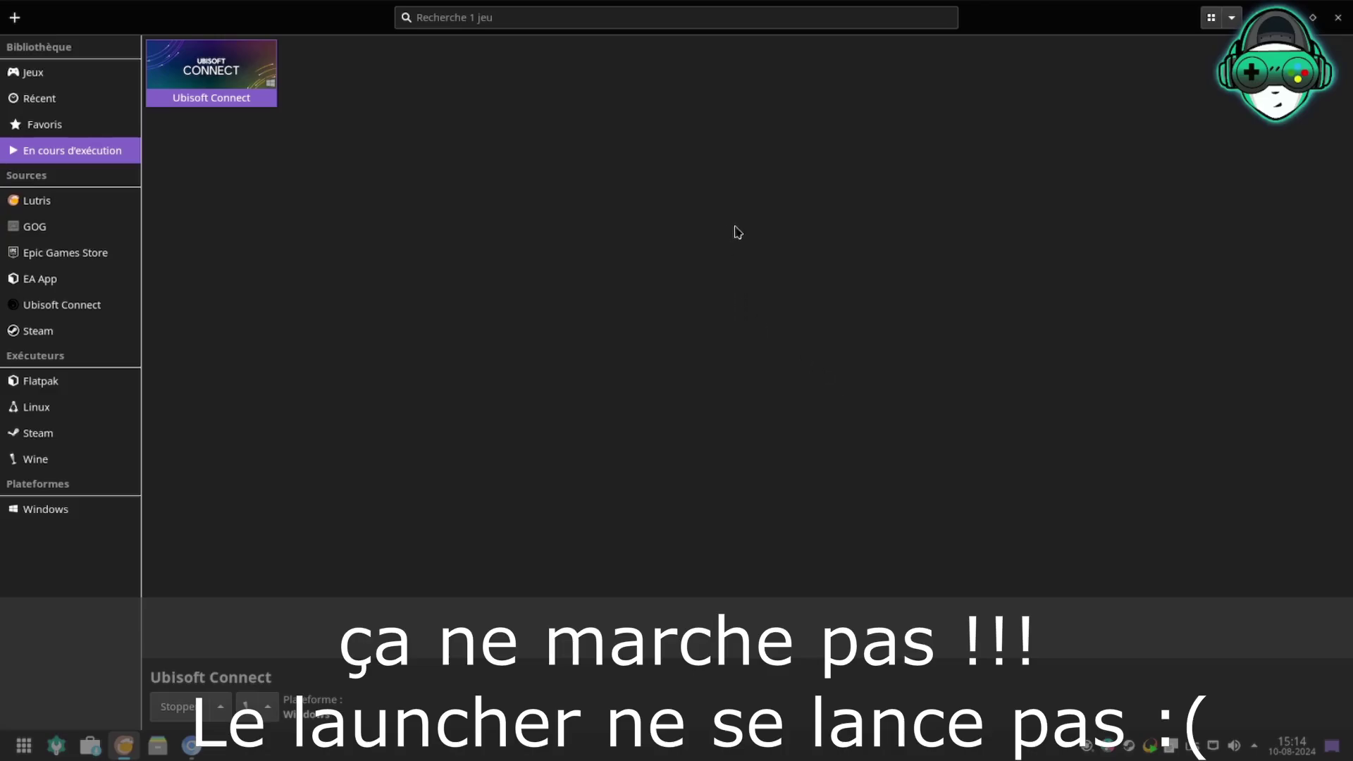
click(180, 716)
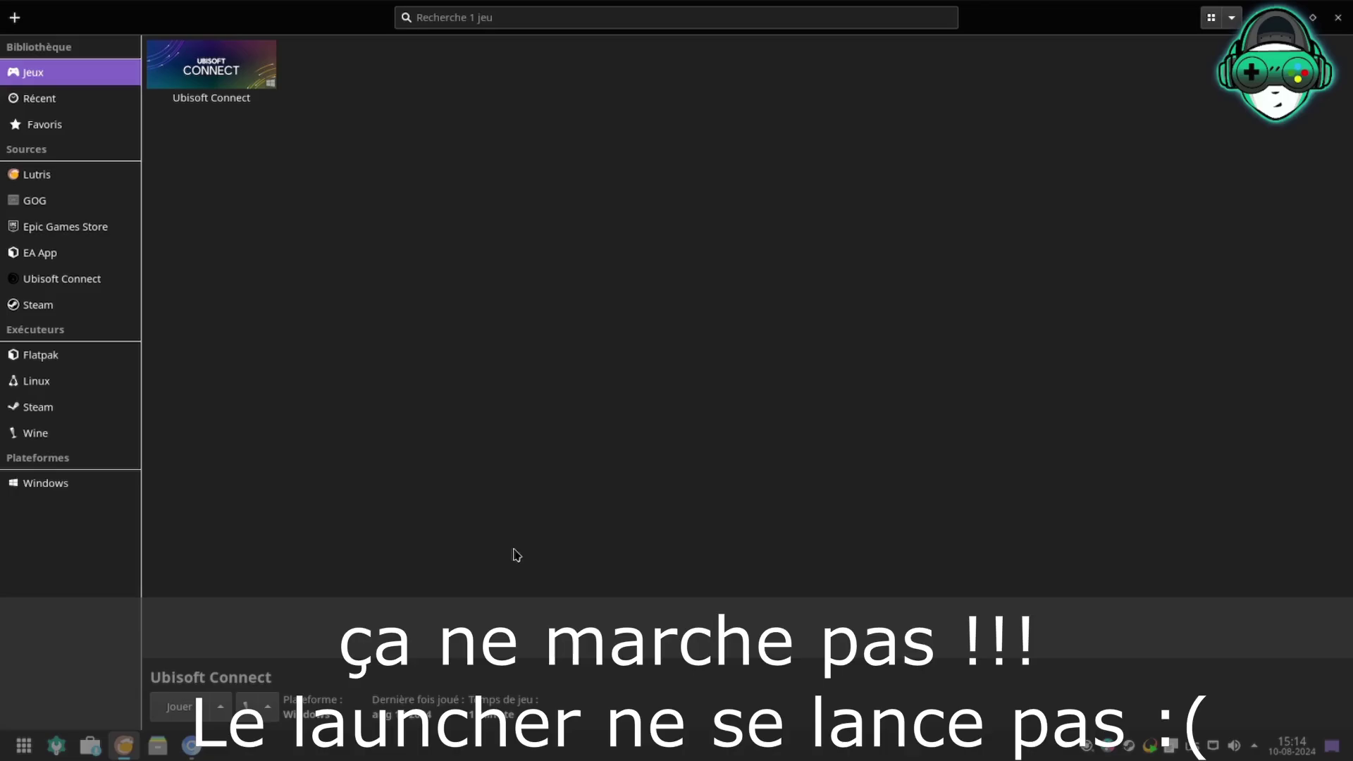
Check Ubisoft Connect's executable path and Wine version in its configuration, save the configuration and launch it again
right_click(230, 86)
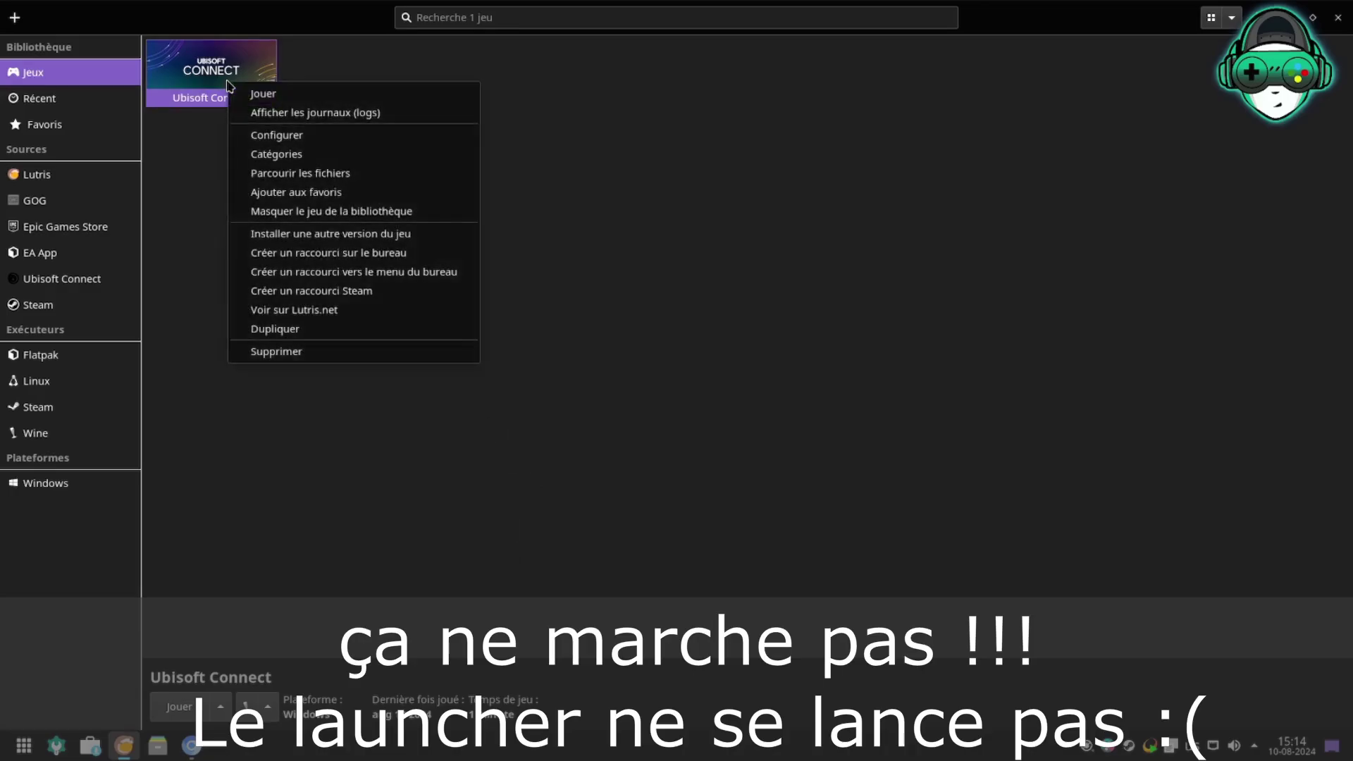
click(266, 144)
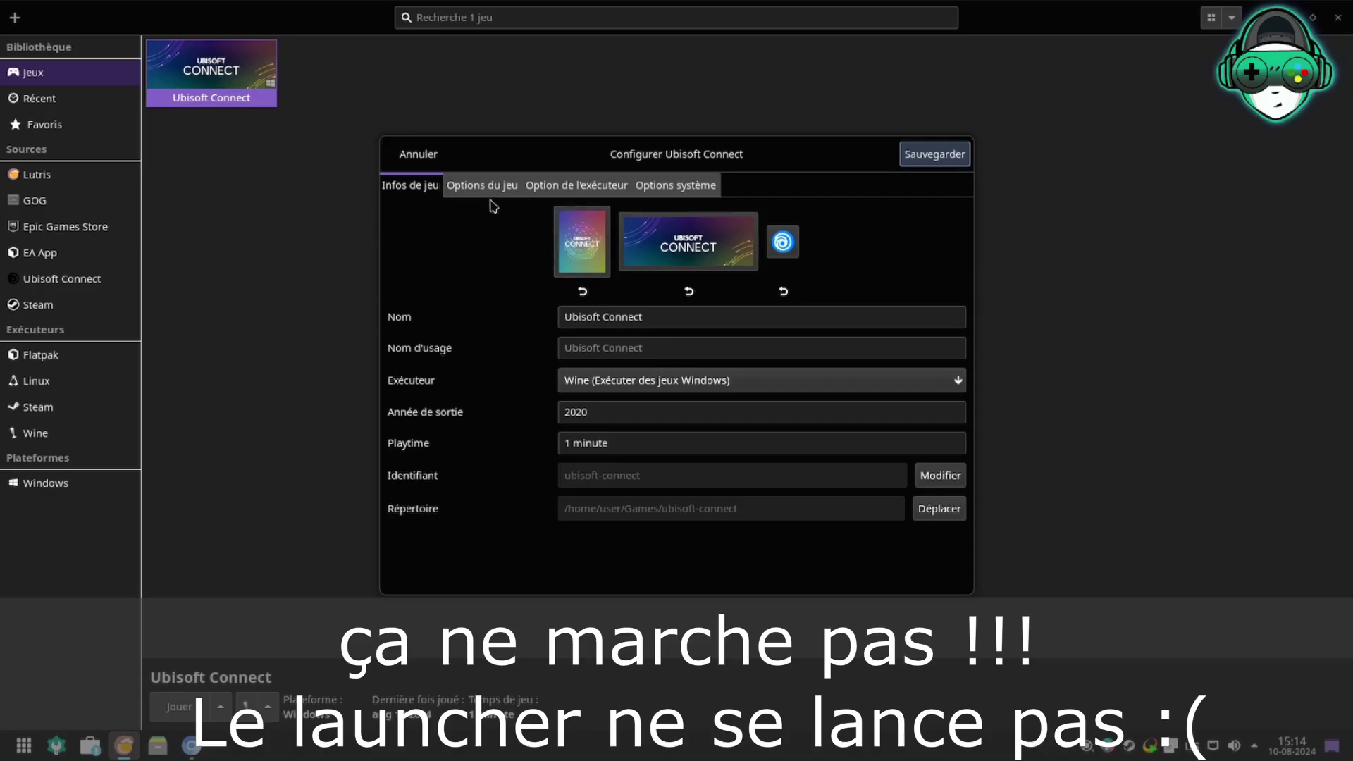
click(482, 187)
drag(735, 222, 1078, 226)
double_click(799, 220)
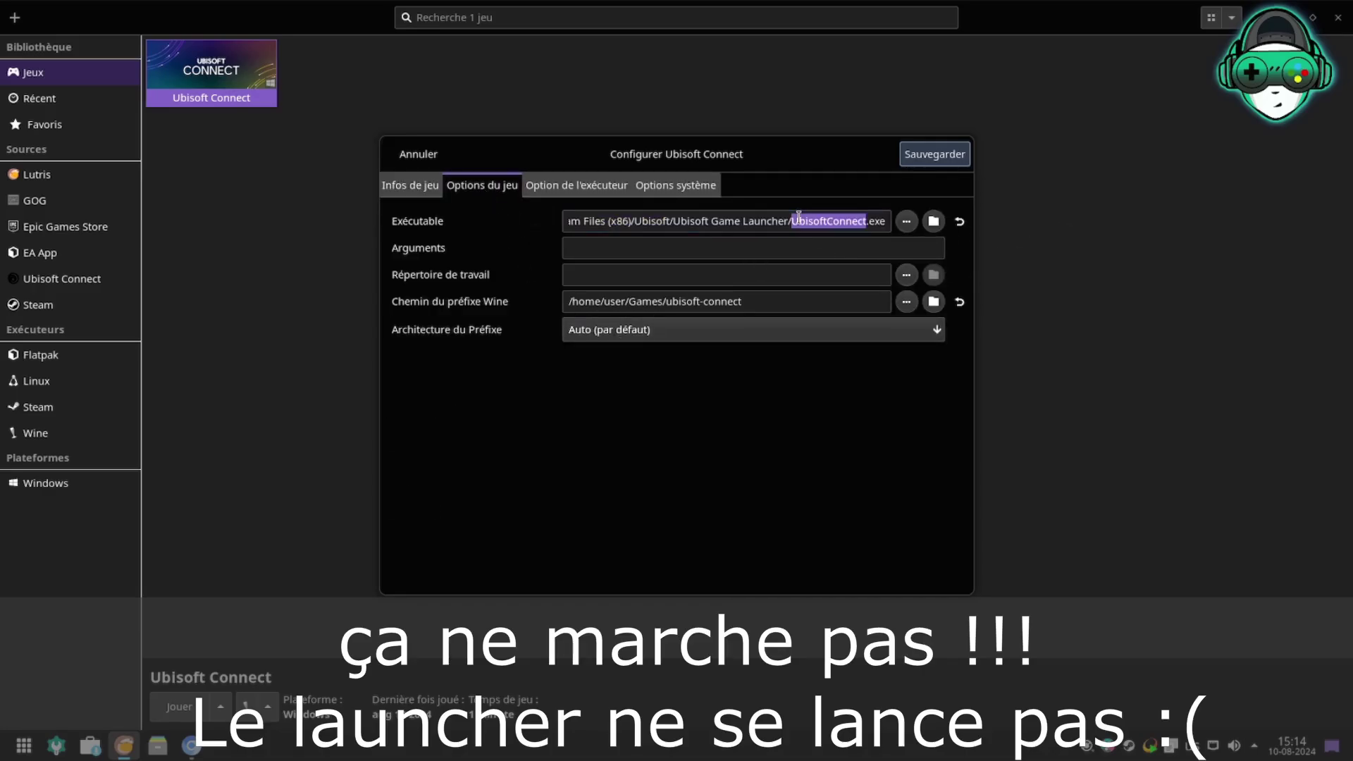
click(818, 225)
drag(801, 221, 902, 215)
click(655, 221)
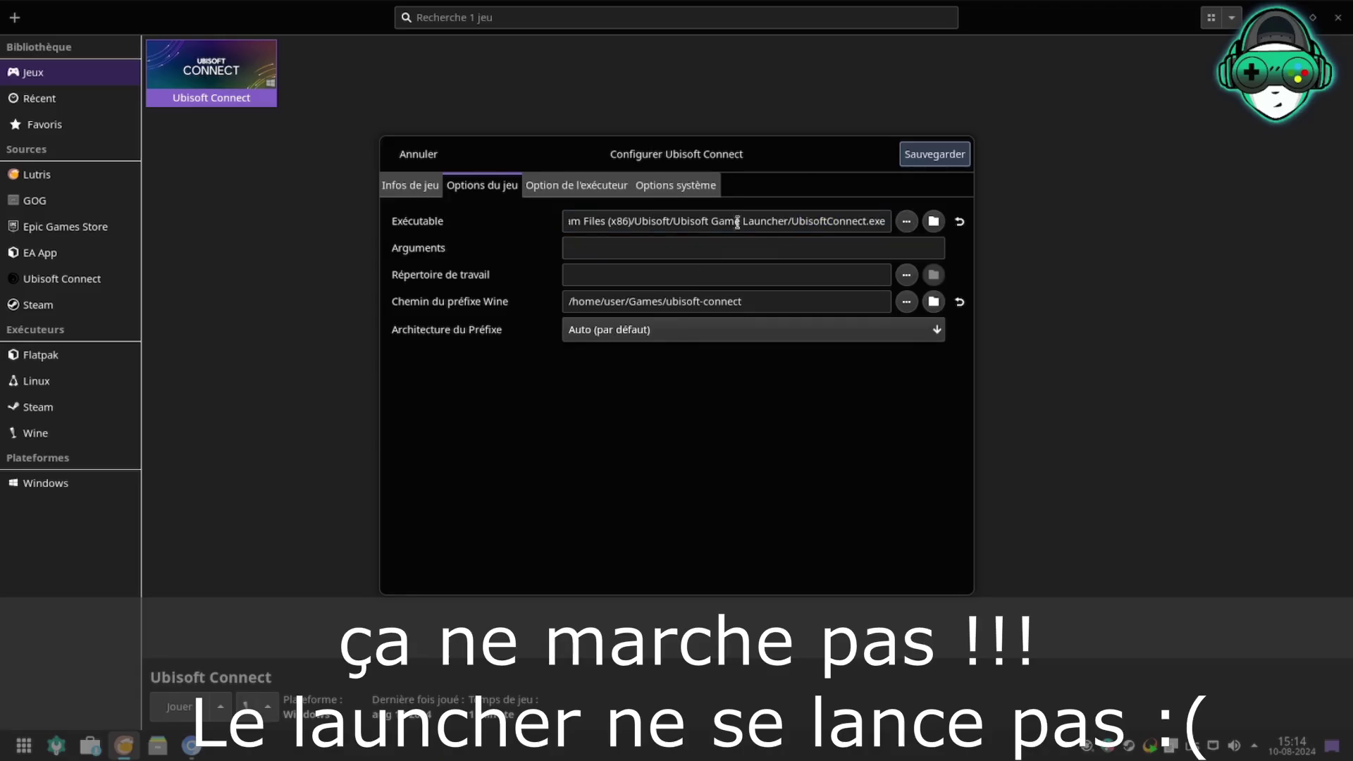
click(545, 189)
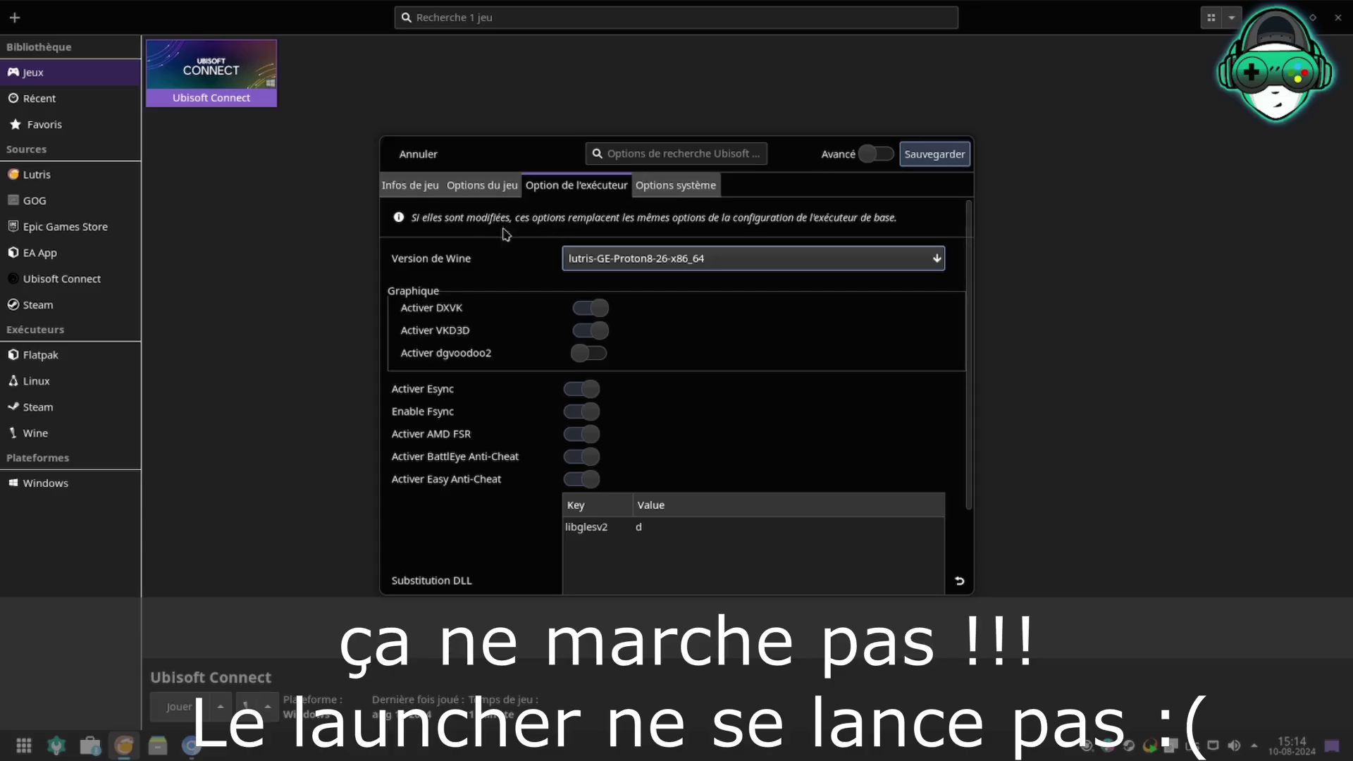
click(430, 186)
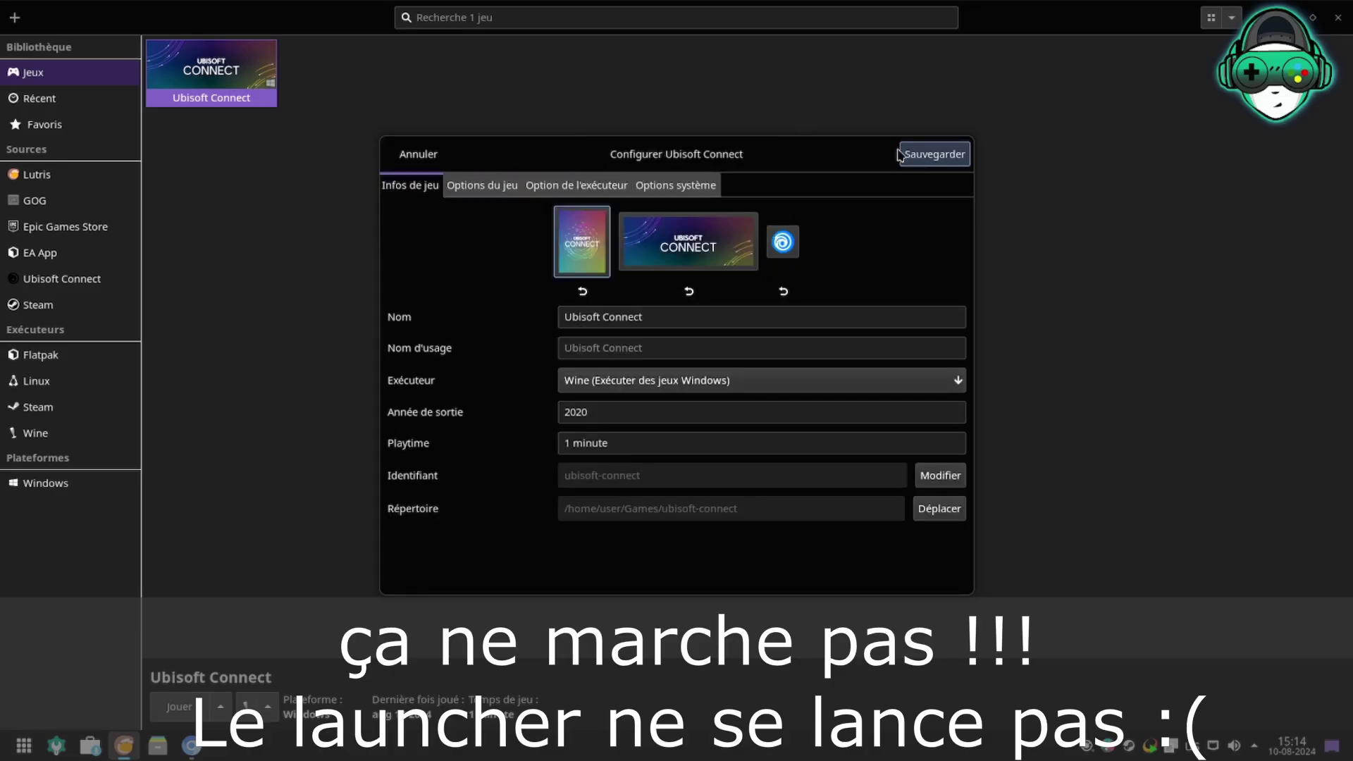
click(929, 155)
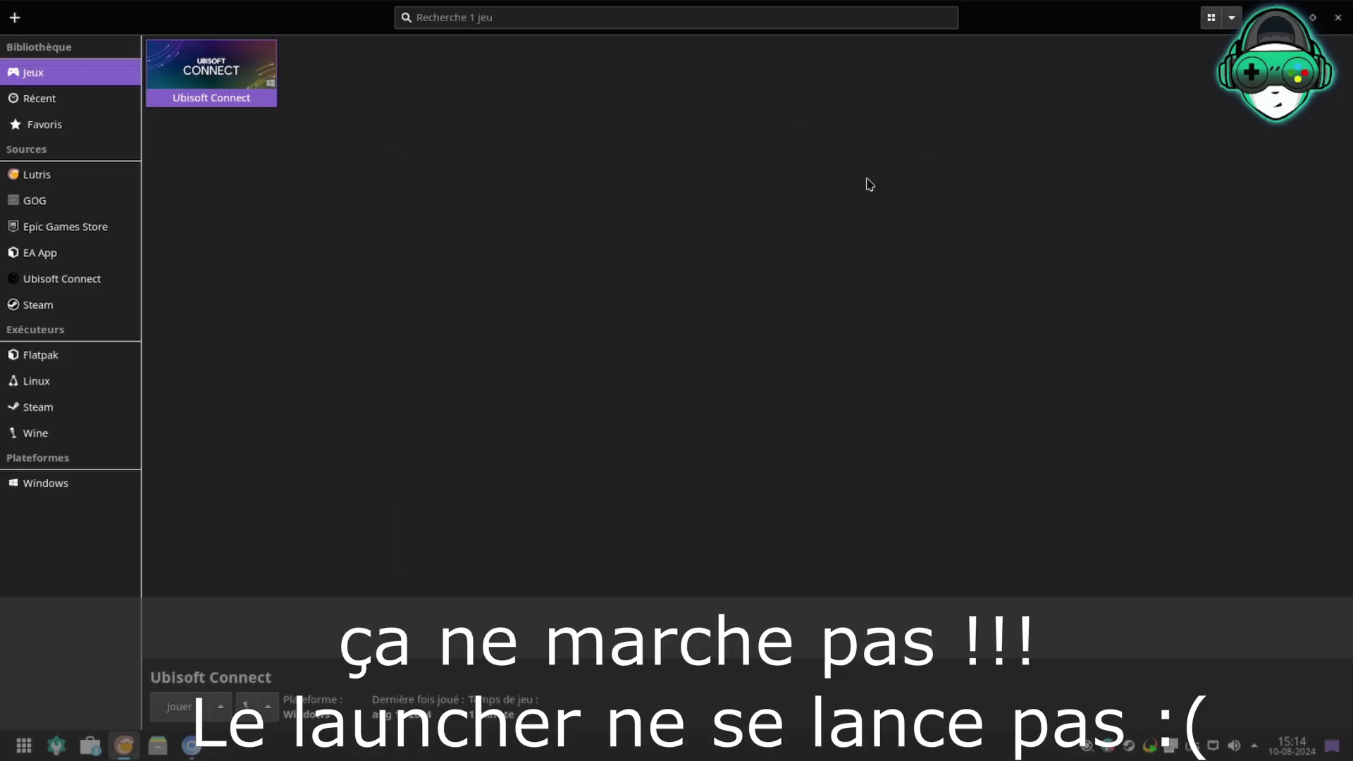
click(177, 711)
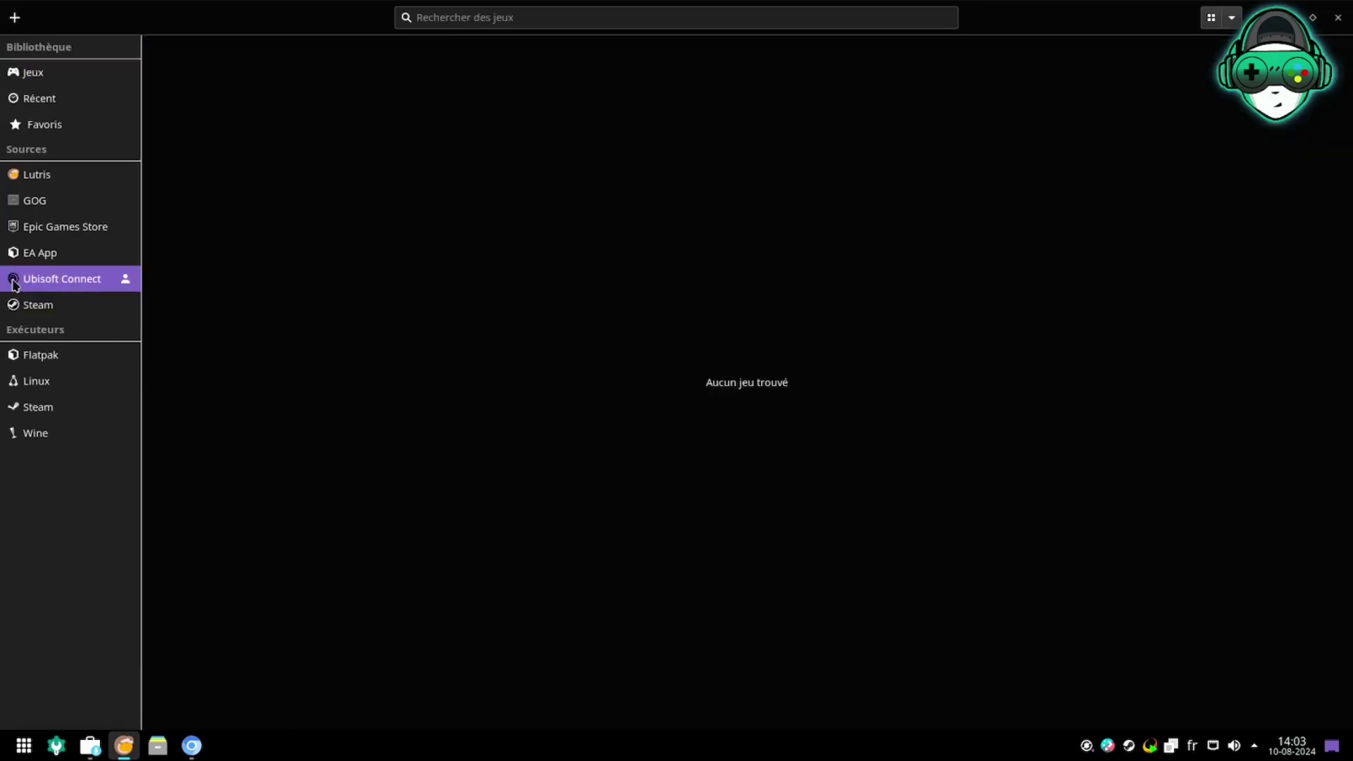
Switch the keyboard layout to English (US) and search the Lutris website's community installers for "ubi"
click(14, 178)
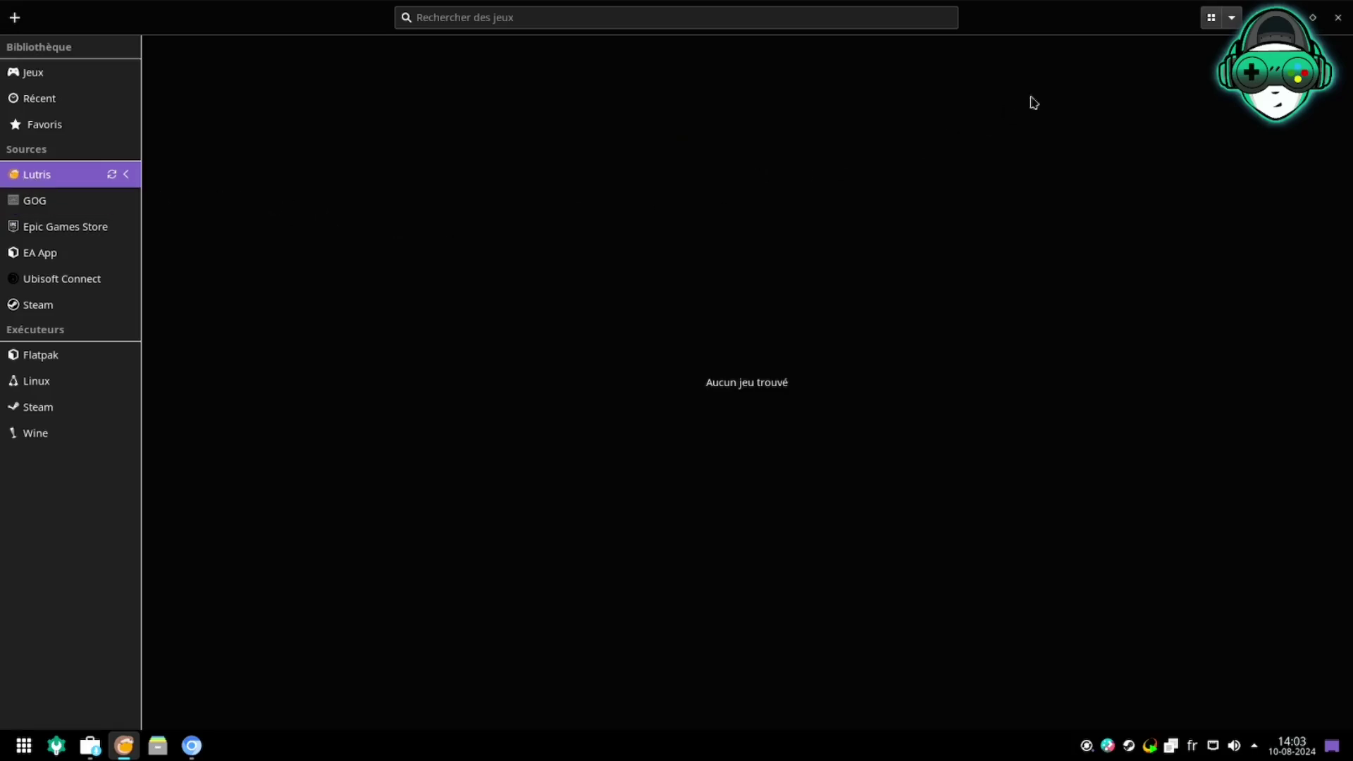
click(1253, 13)
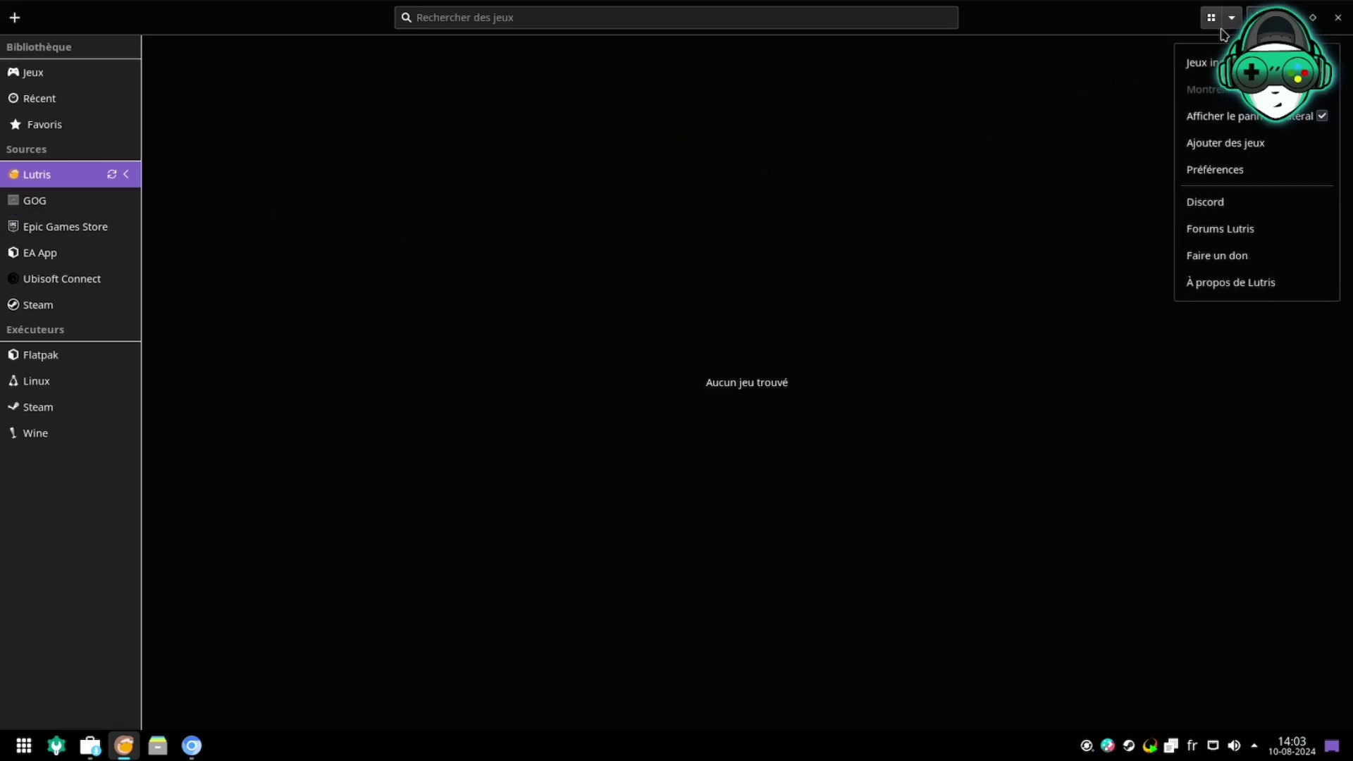
click(1236, 151)
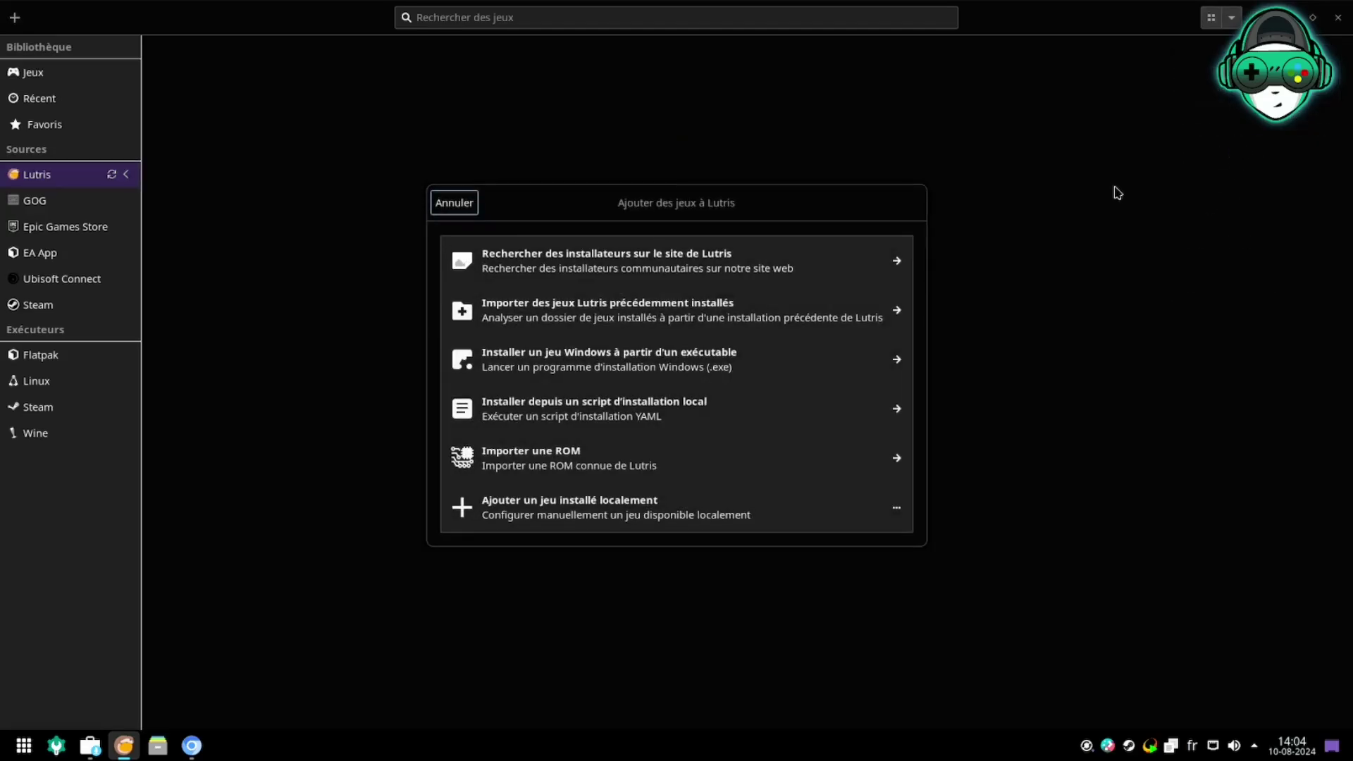
click(649, 270)
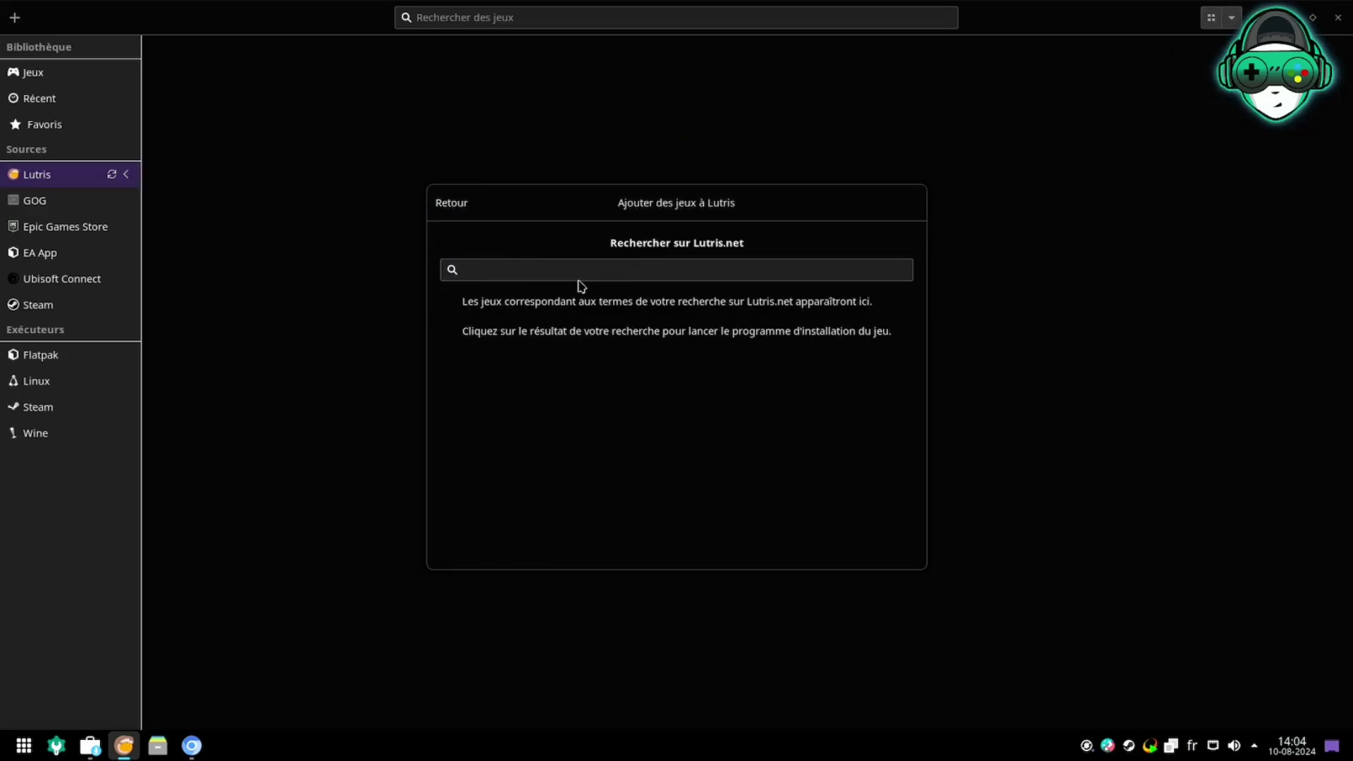
key(super+alt+k)
text(ubi)
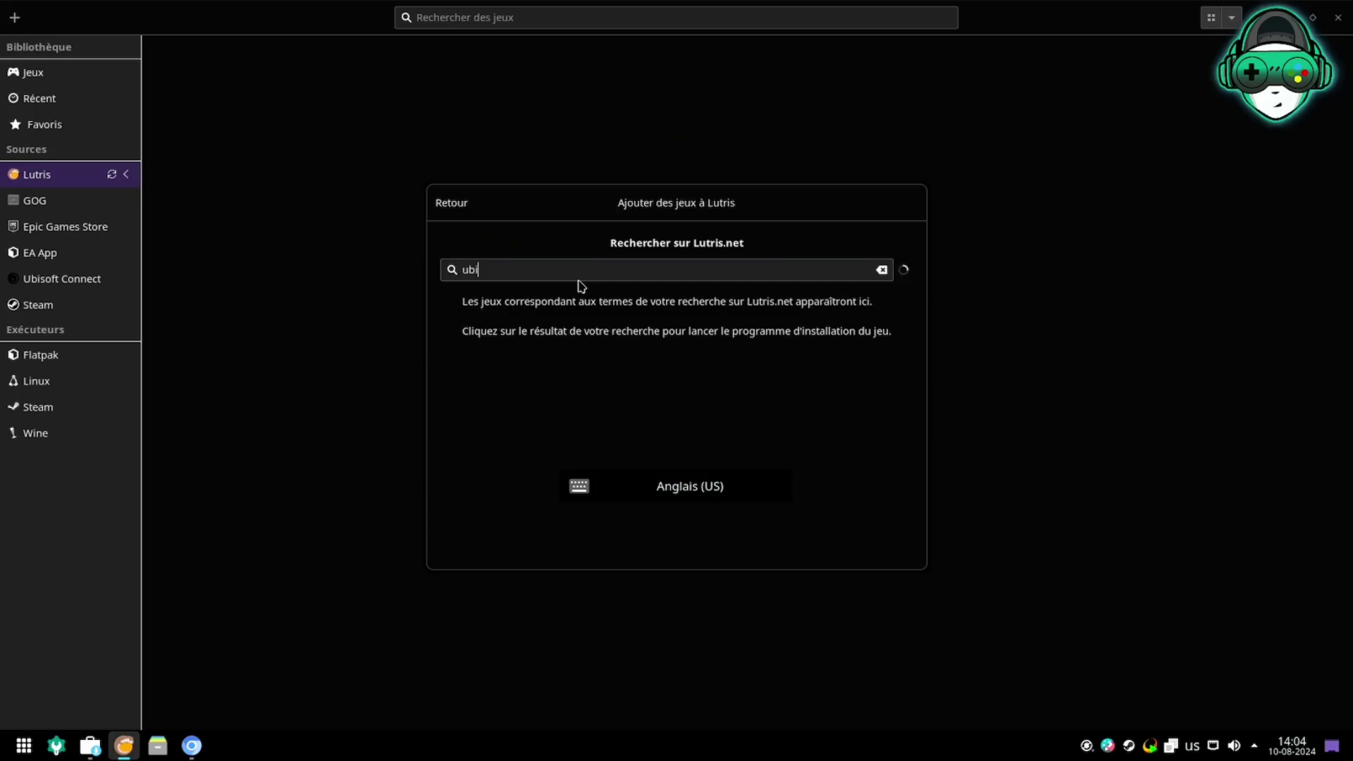
Open ubisoft.com/fr-fr/ubisoft-connect/download in the web browser and download the Ubisoft Connect installer
text(soft.com/fr-fr/ubisoft-connect/download)
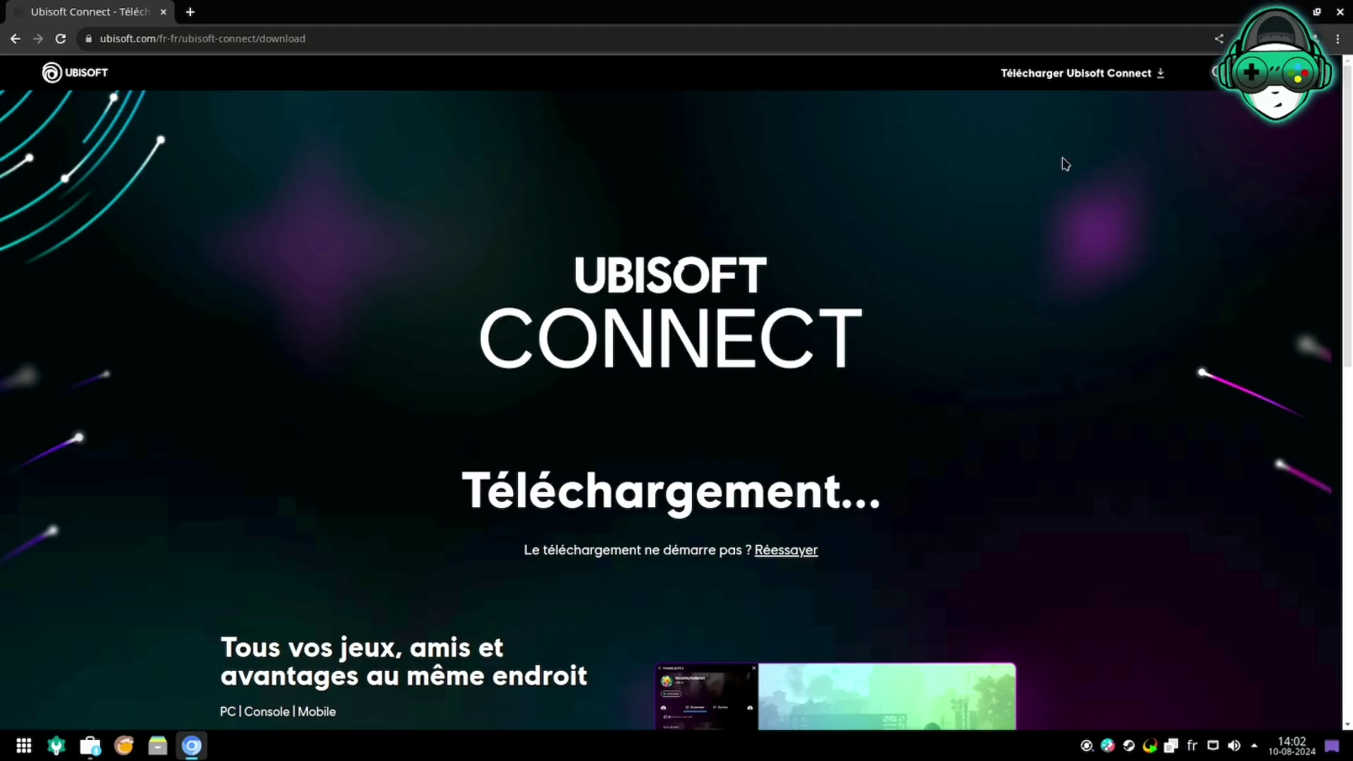
click(1070, 74)
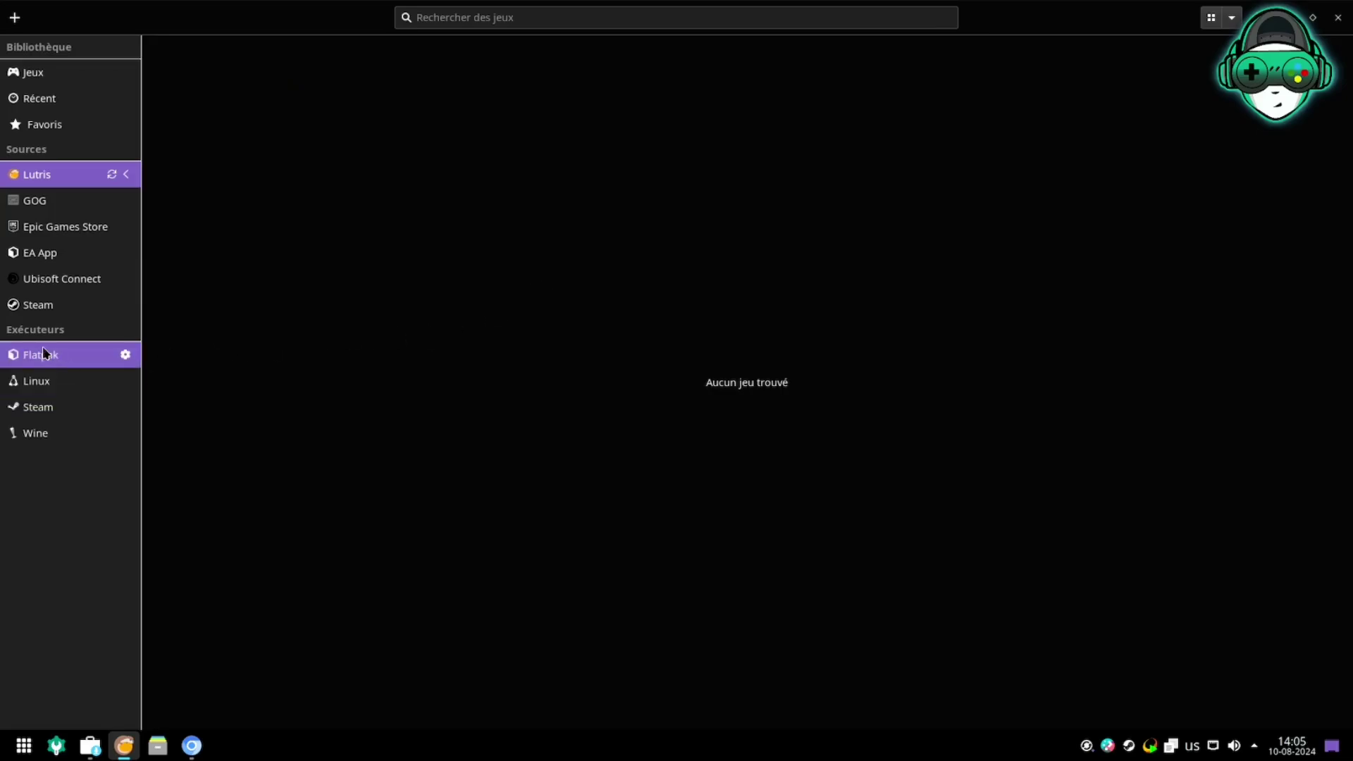
Check the Wine runner's version manager, and select lutris-GE-Proton8-26-x86_64 among the Lutris compatibility tools in ProtonUp-Qt
click(30, 434)
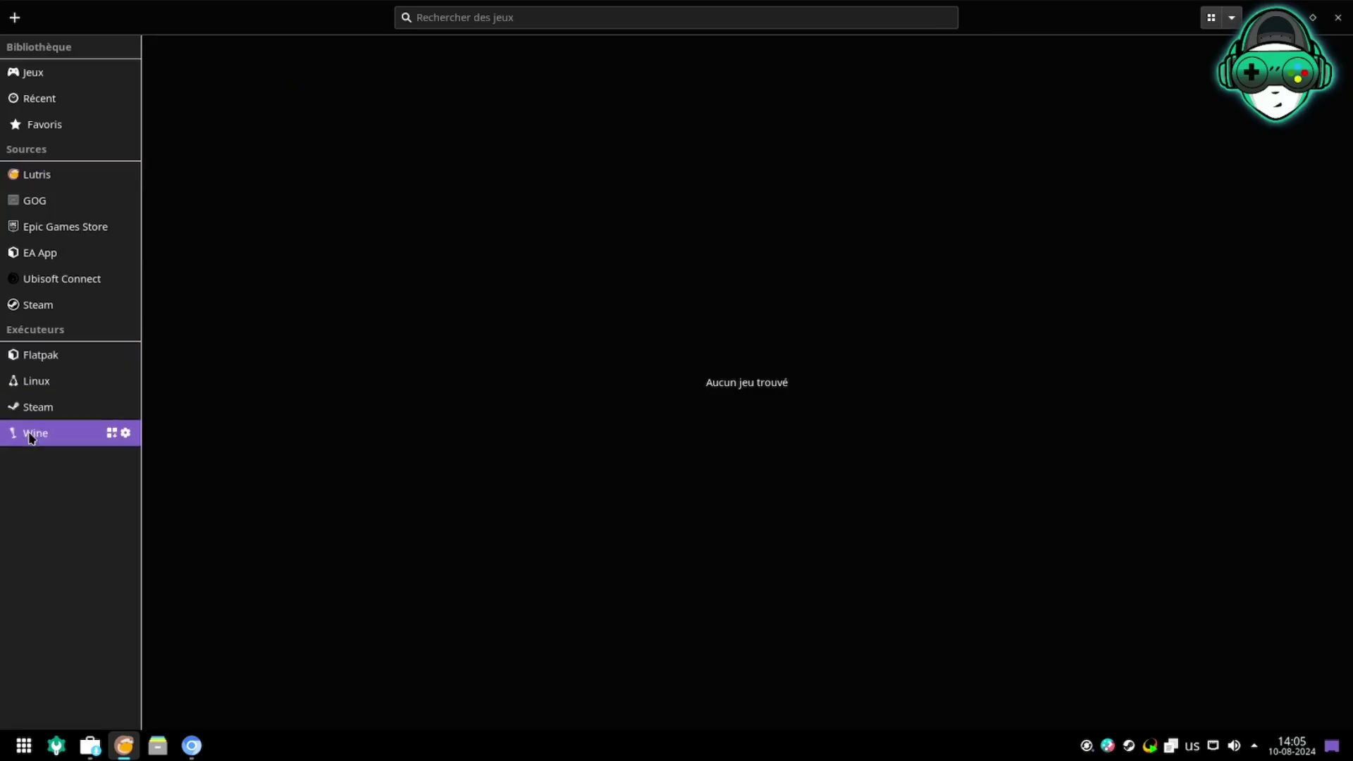
click(111, 435)
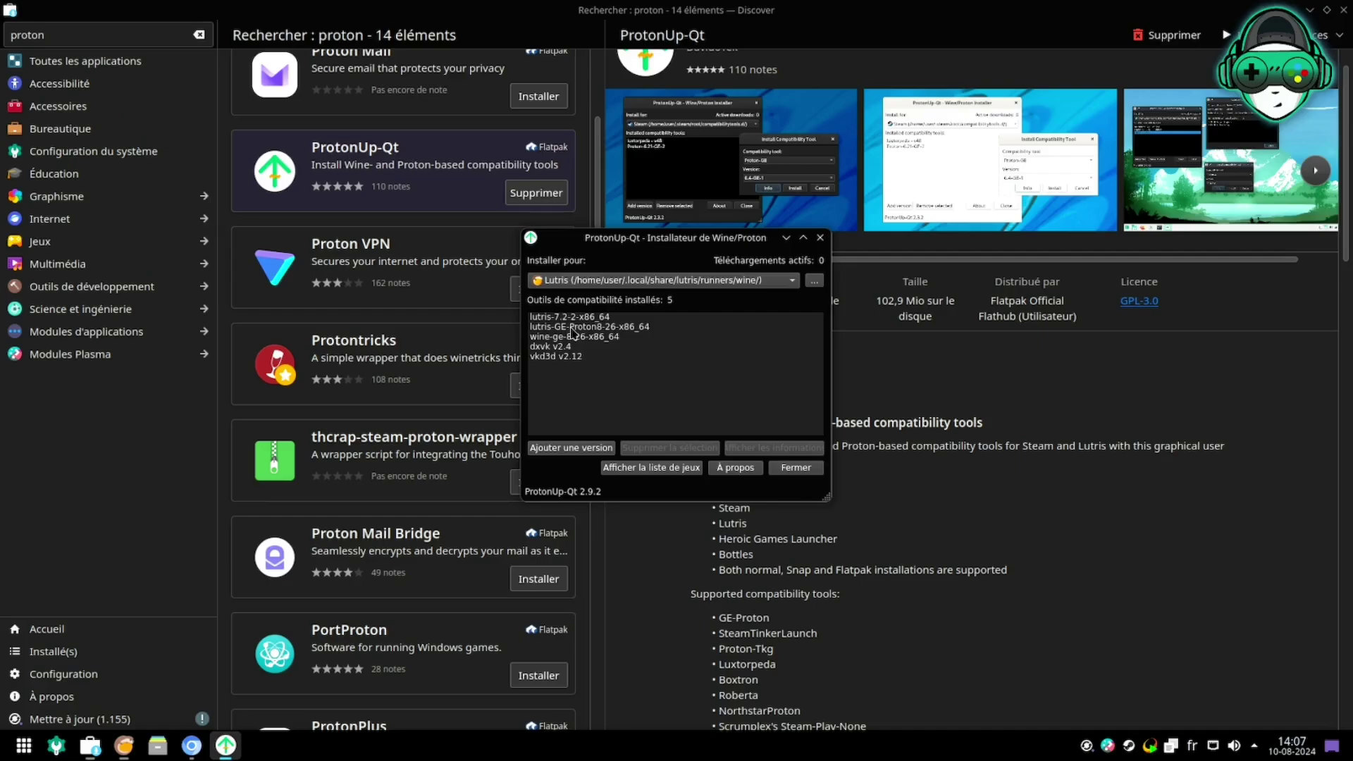
click(571, 327)
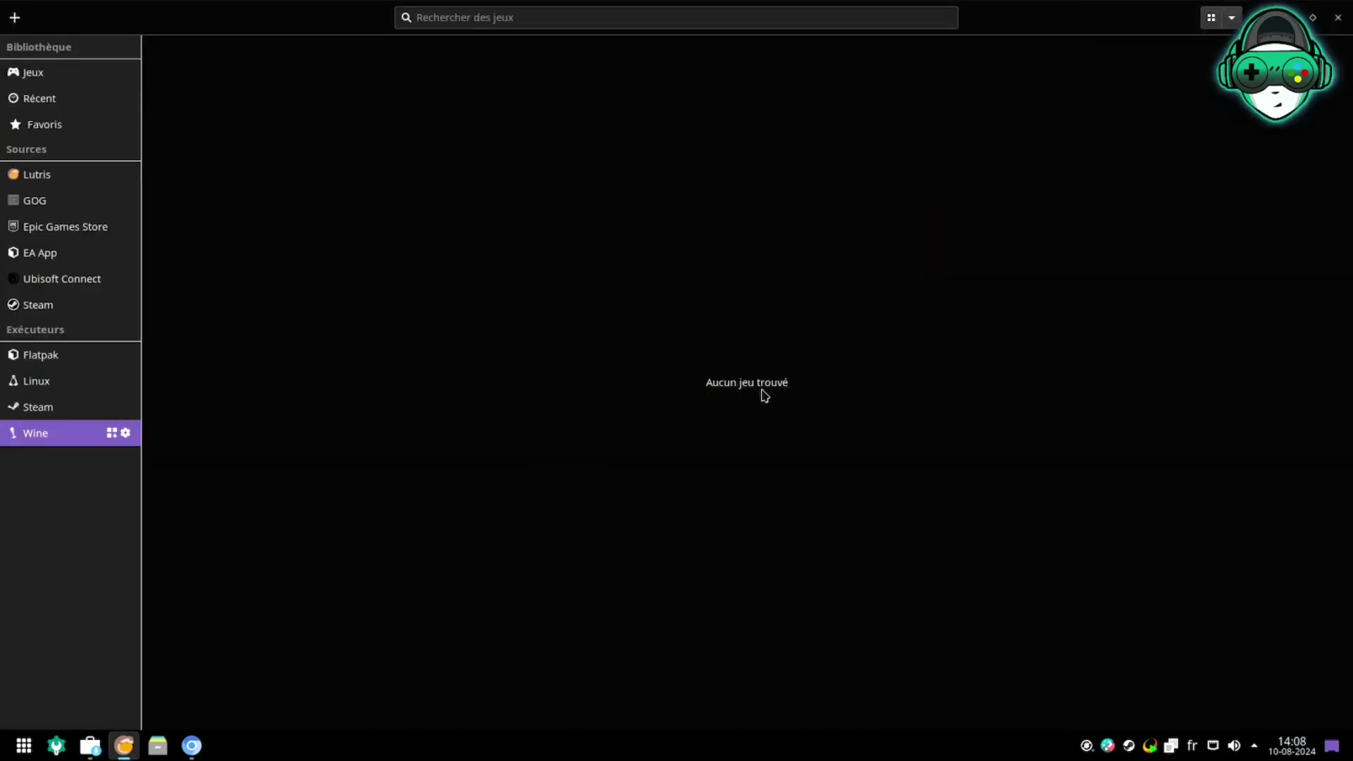
Change the Wine runner's version to lutris-GE-Proton8-26-x86_64 in Lutris and save its settings
click(127, 435)
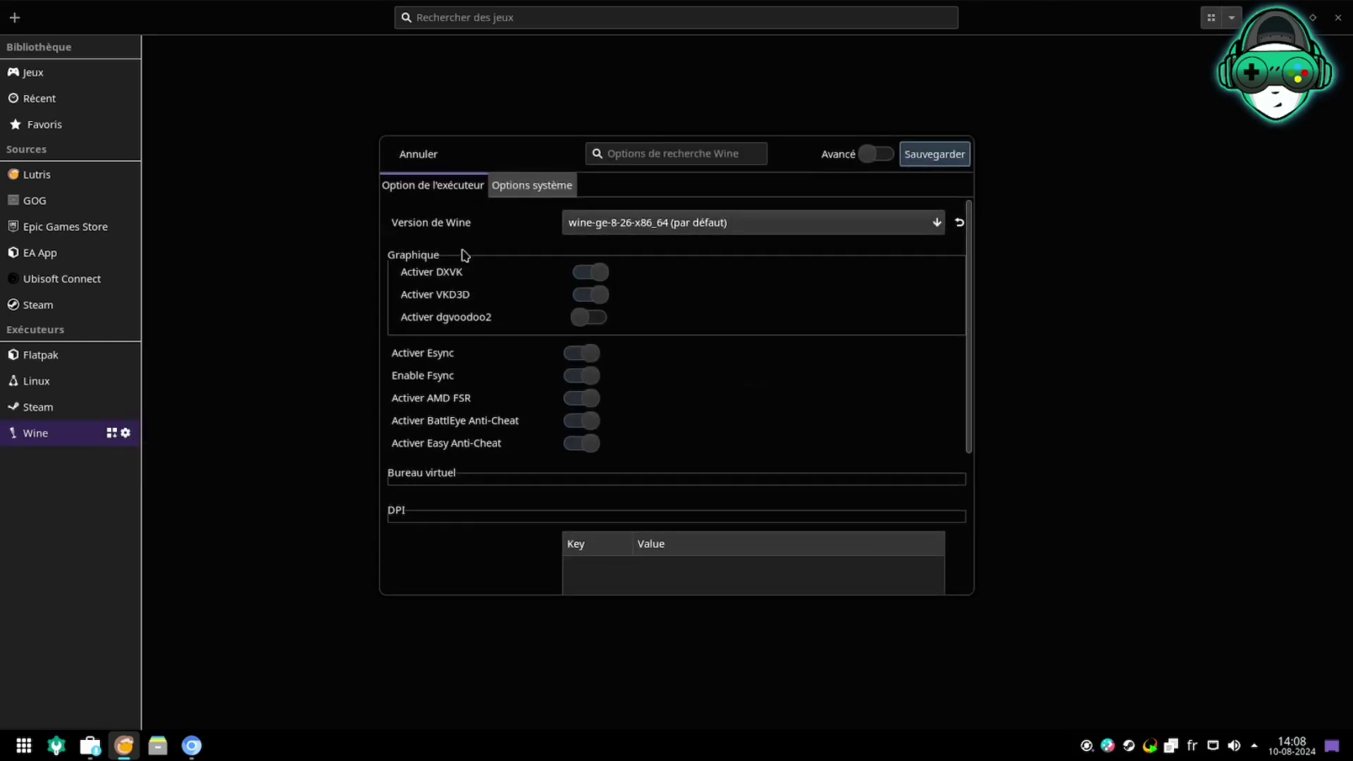
click(638, 224)
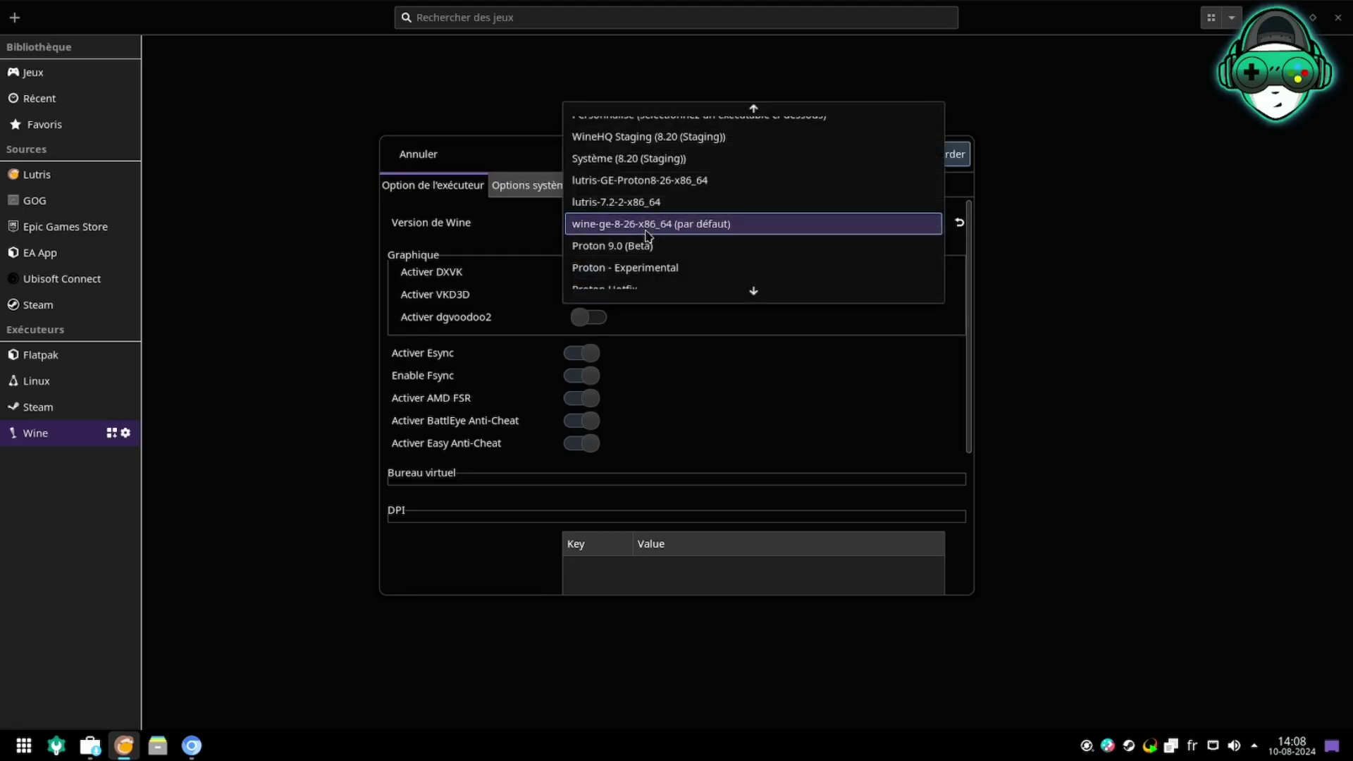
click(607, 188)
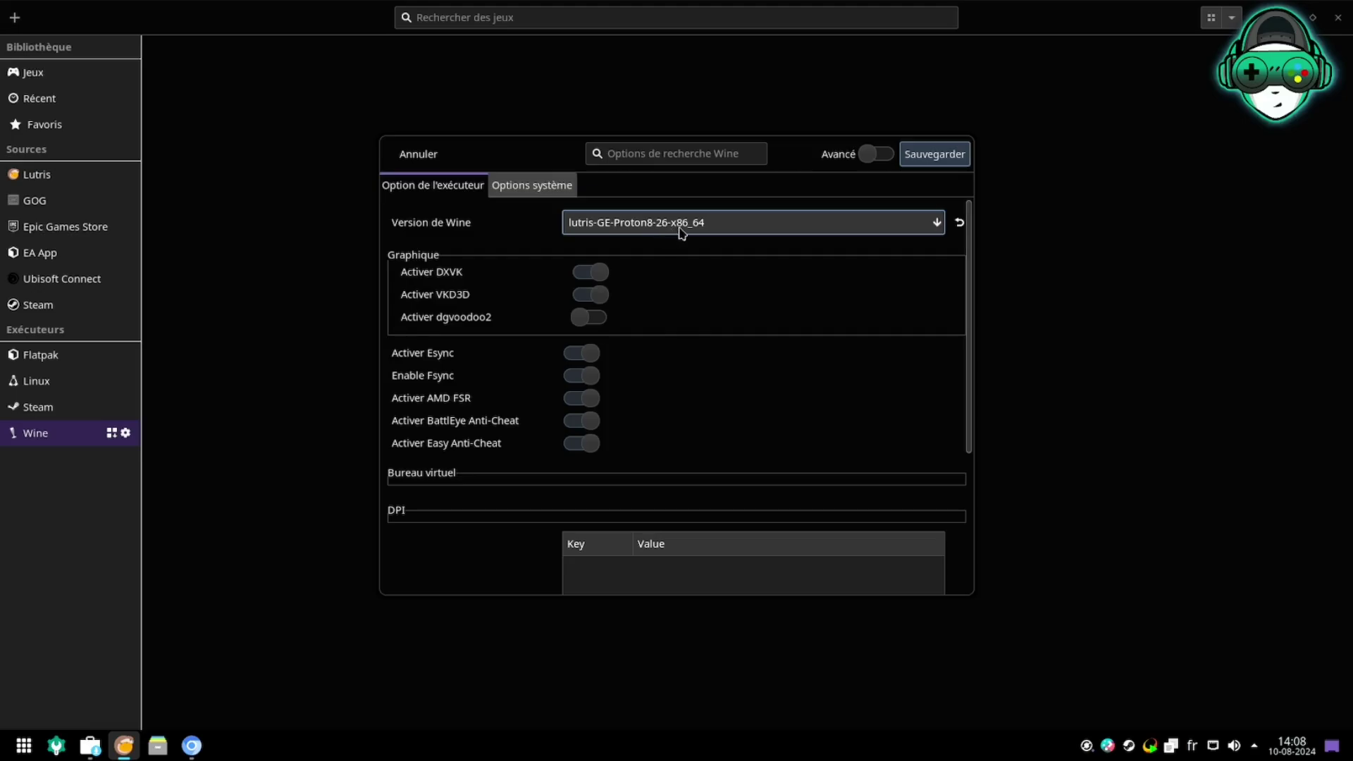
click(929, 161)
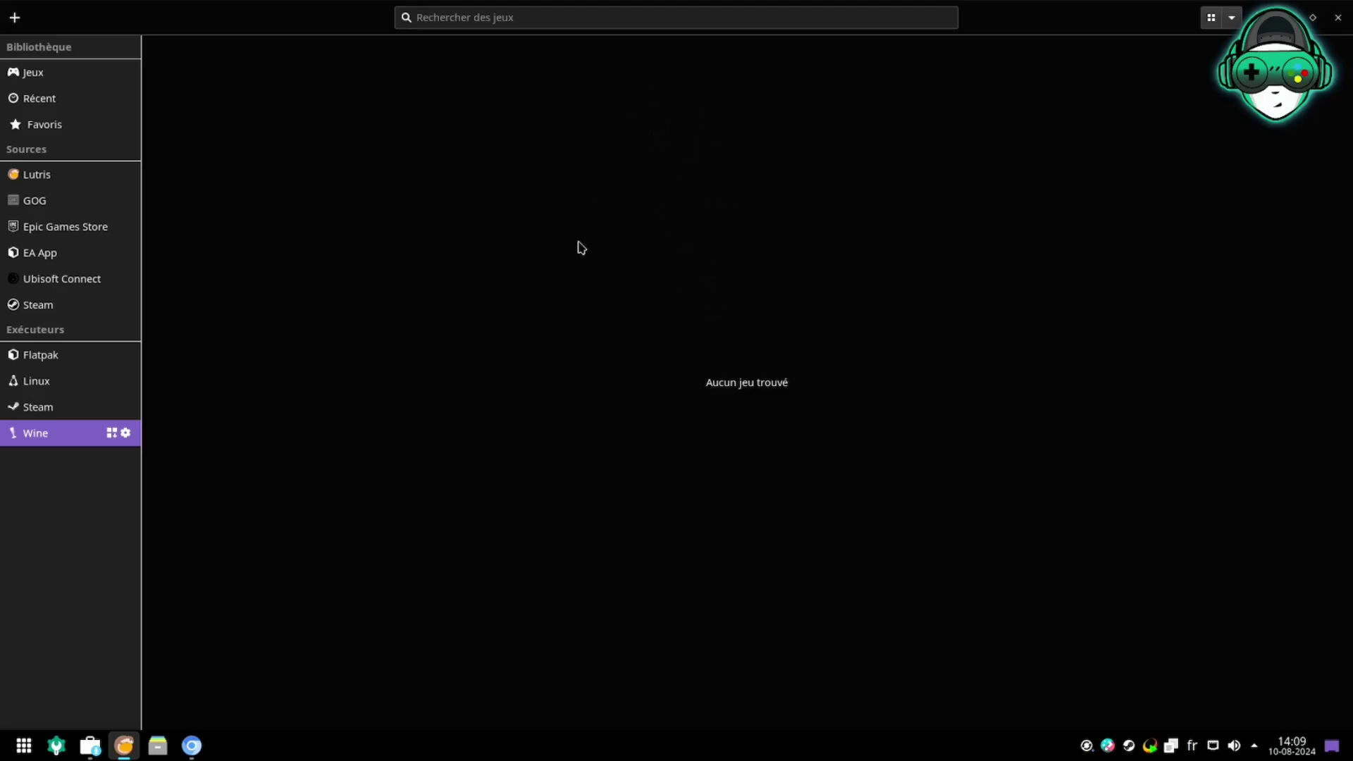
Add a game installed from a Windows executable, naming it "ubisoft connect" with the regional setting Français, and proceed to its installation
click(40, 74)
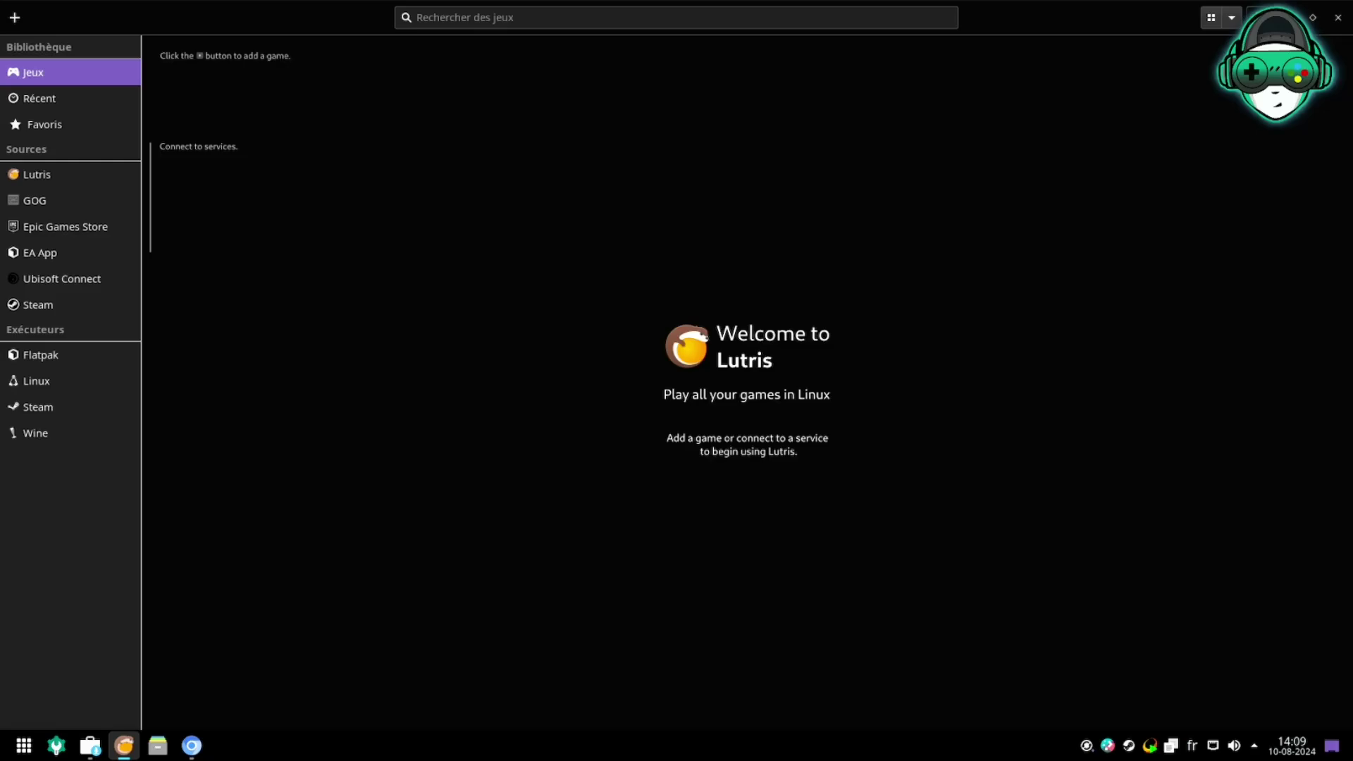
click(1254, 17)
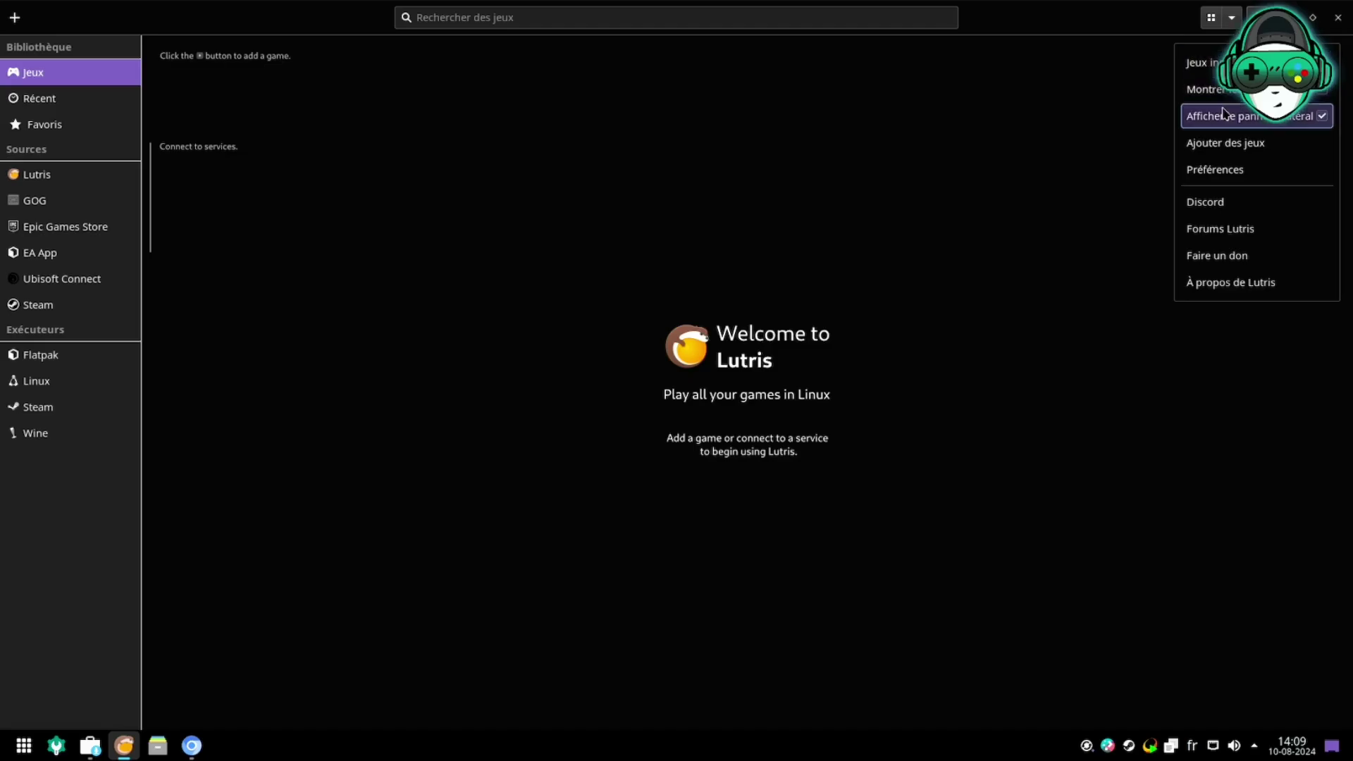
click(1220, 148)
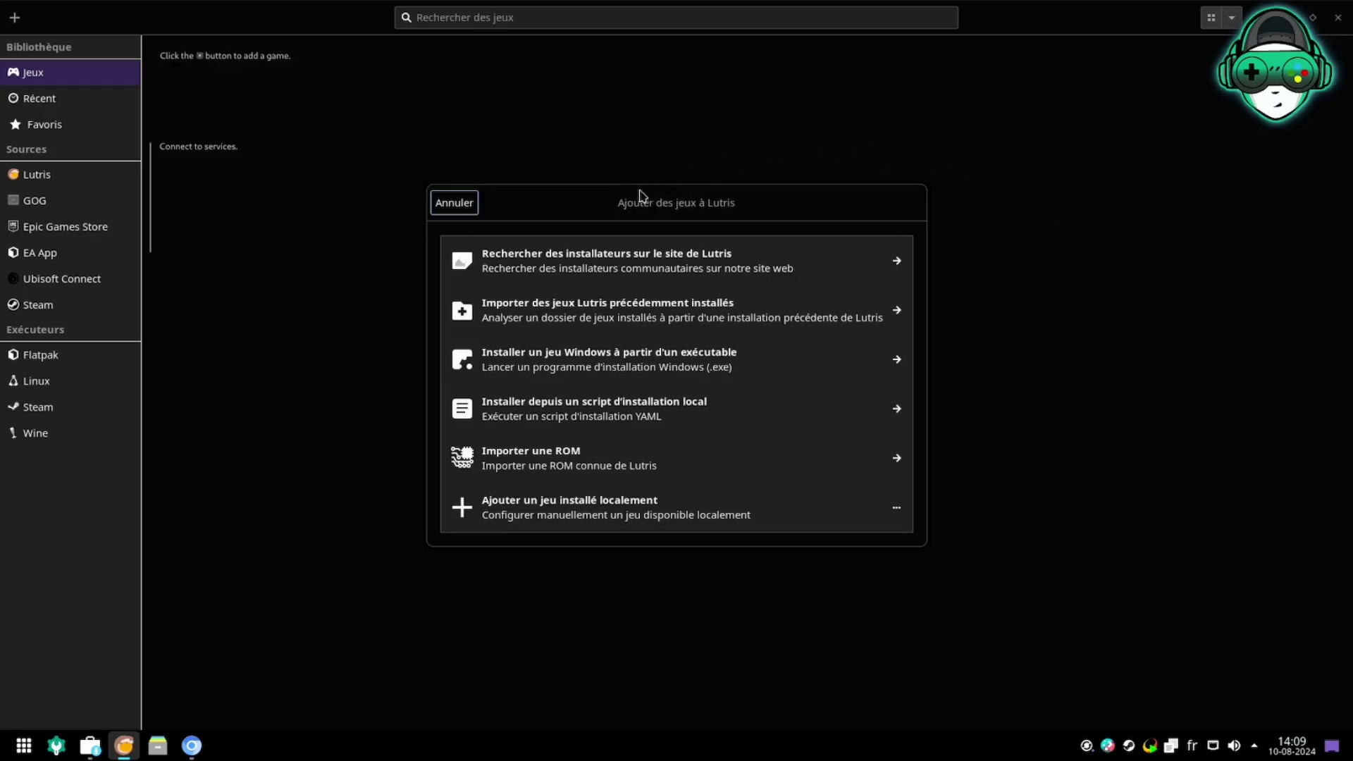
click(534, 368)
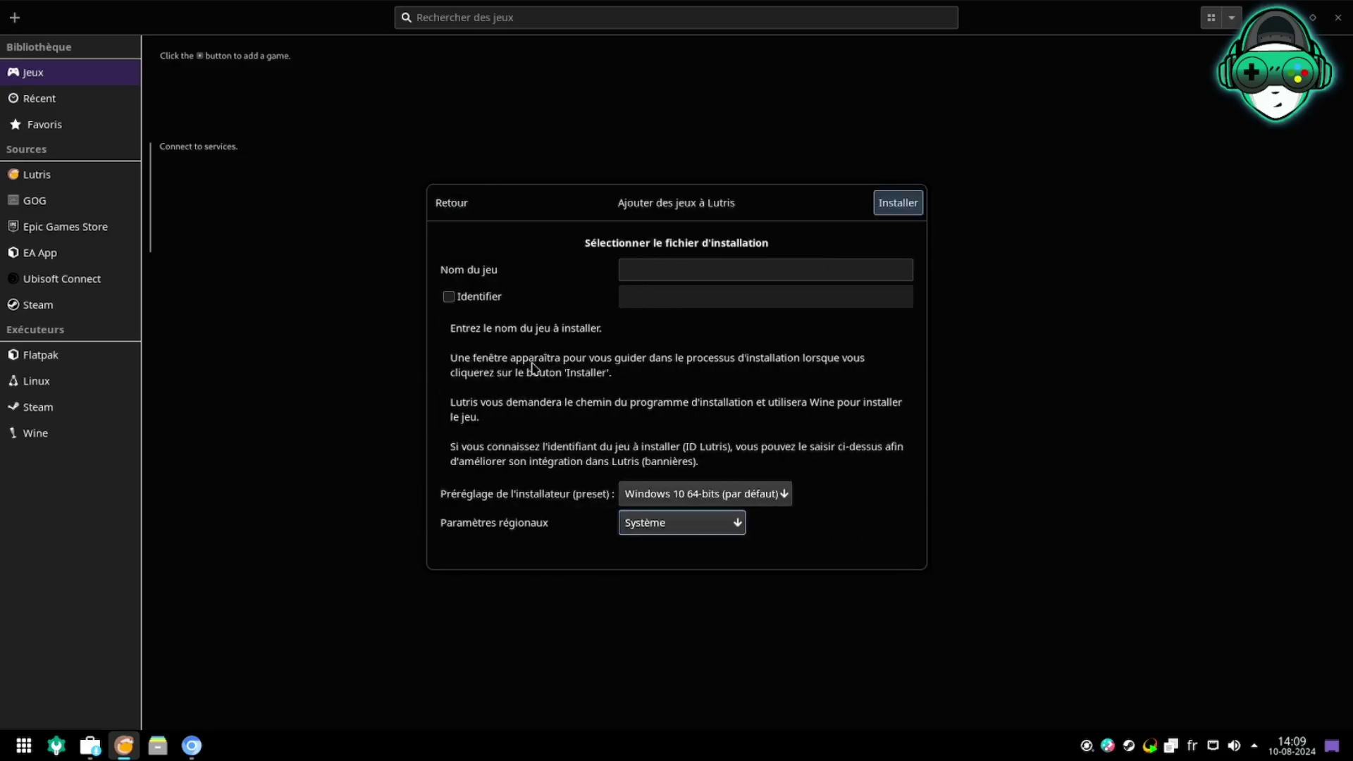
click(651, 273)
text(ubis)
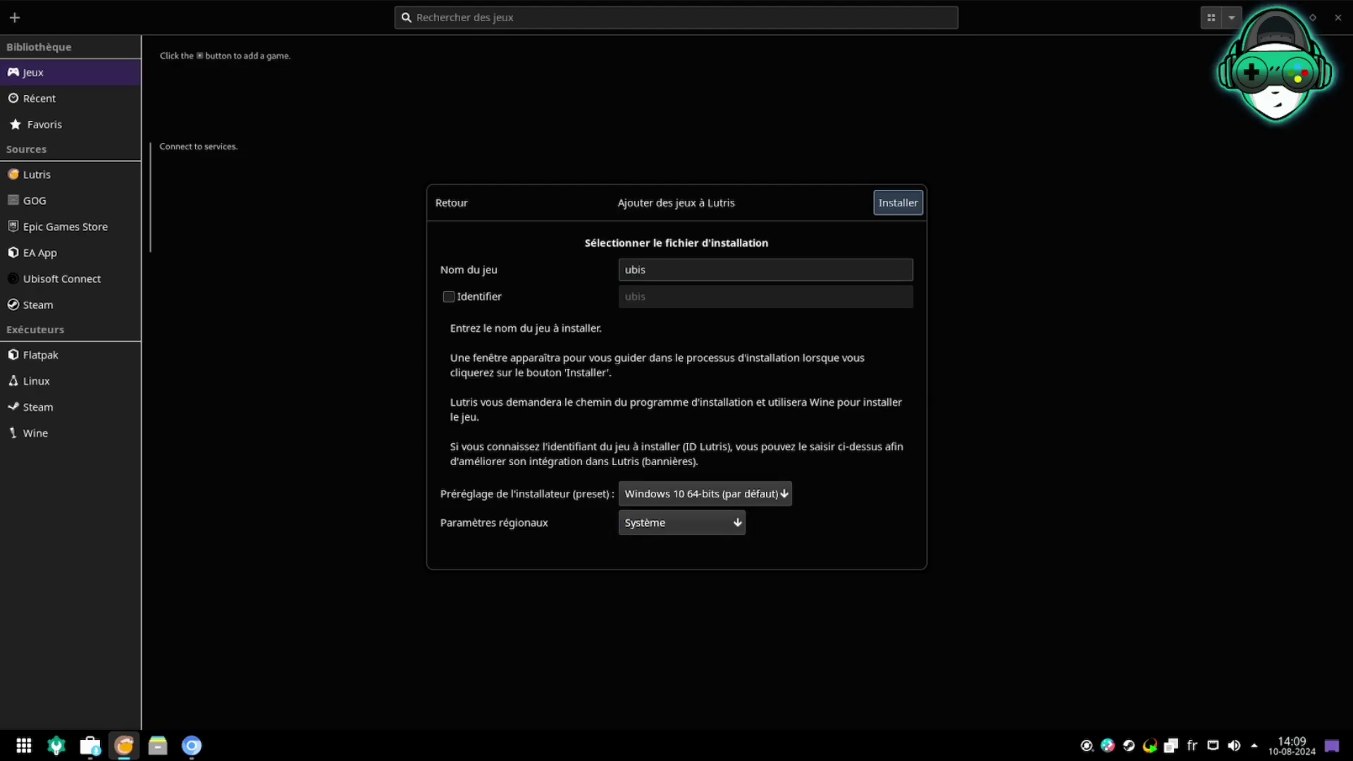
text(oft connect)
click(698, 525)
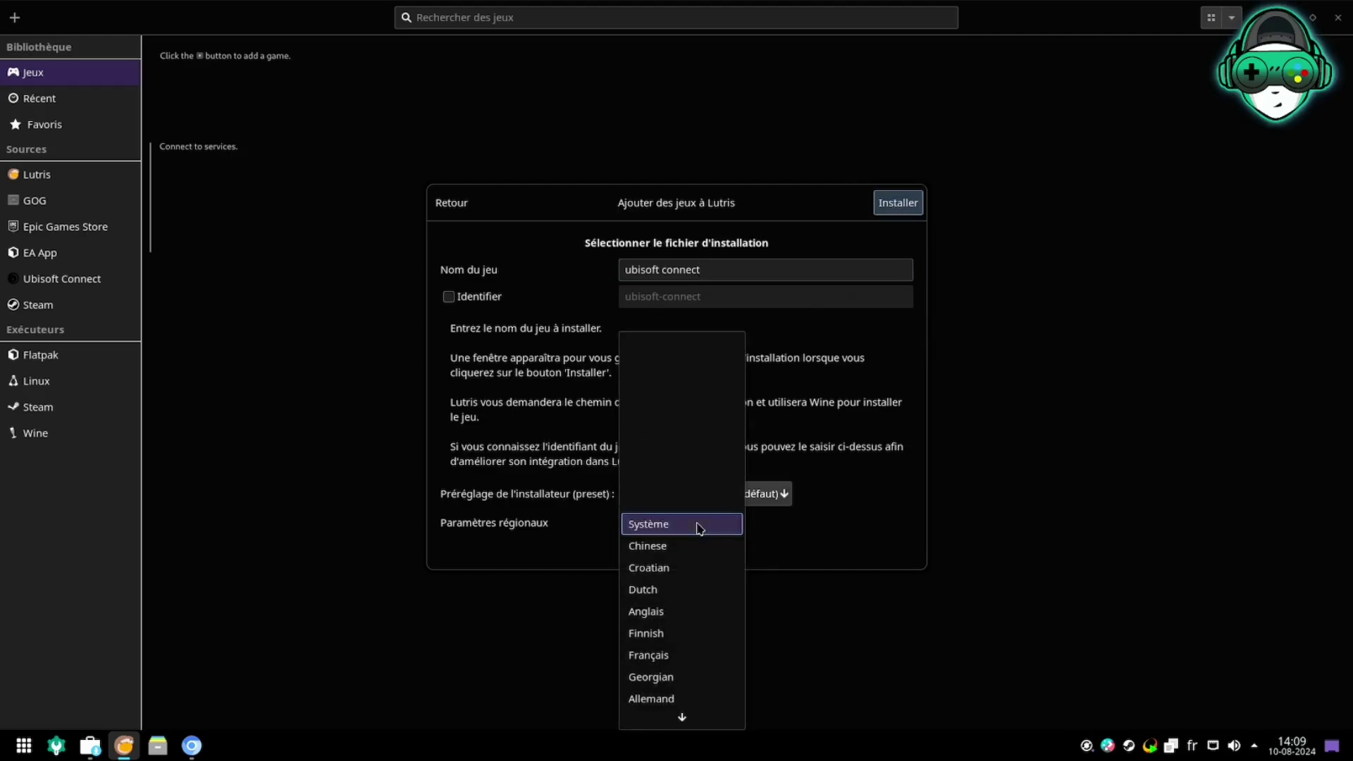
click(704, 654)
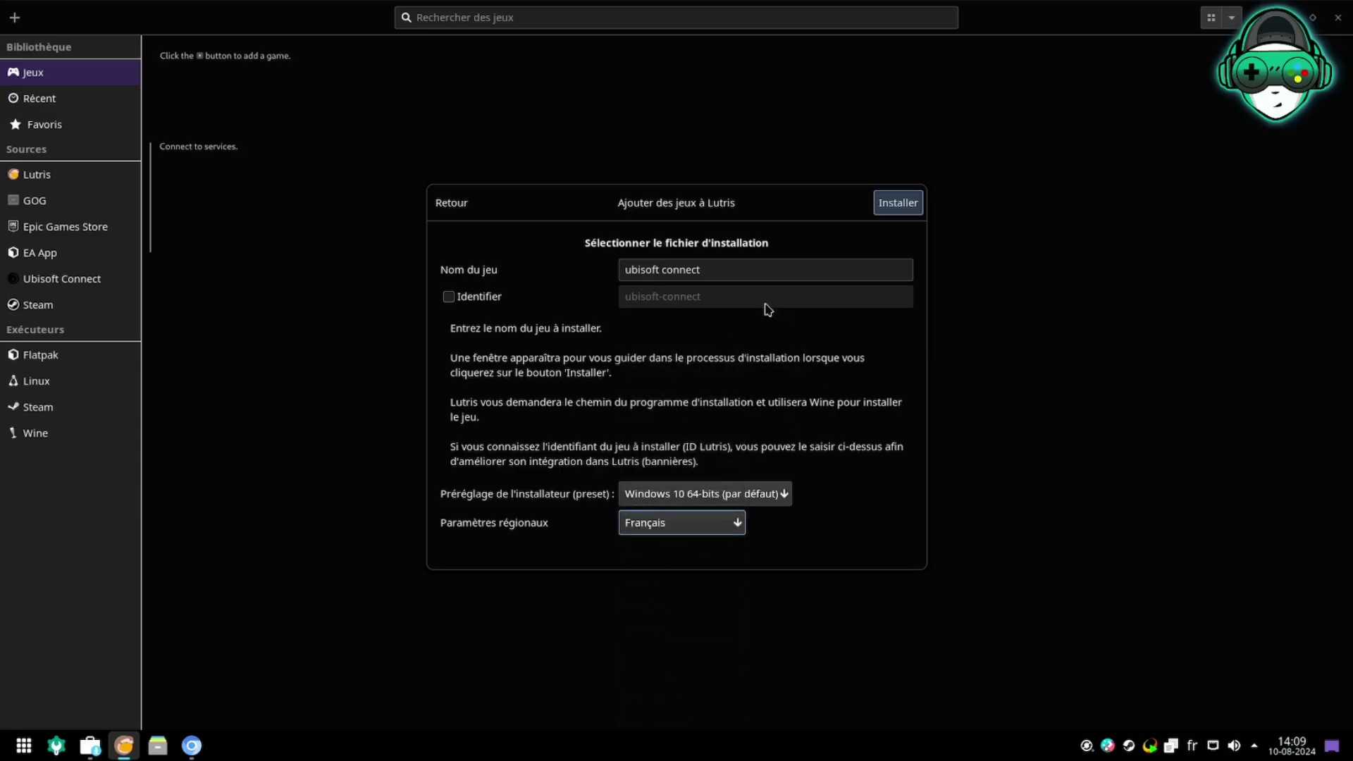
click(900, 207)
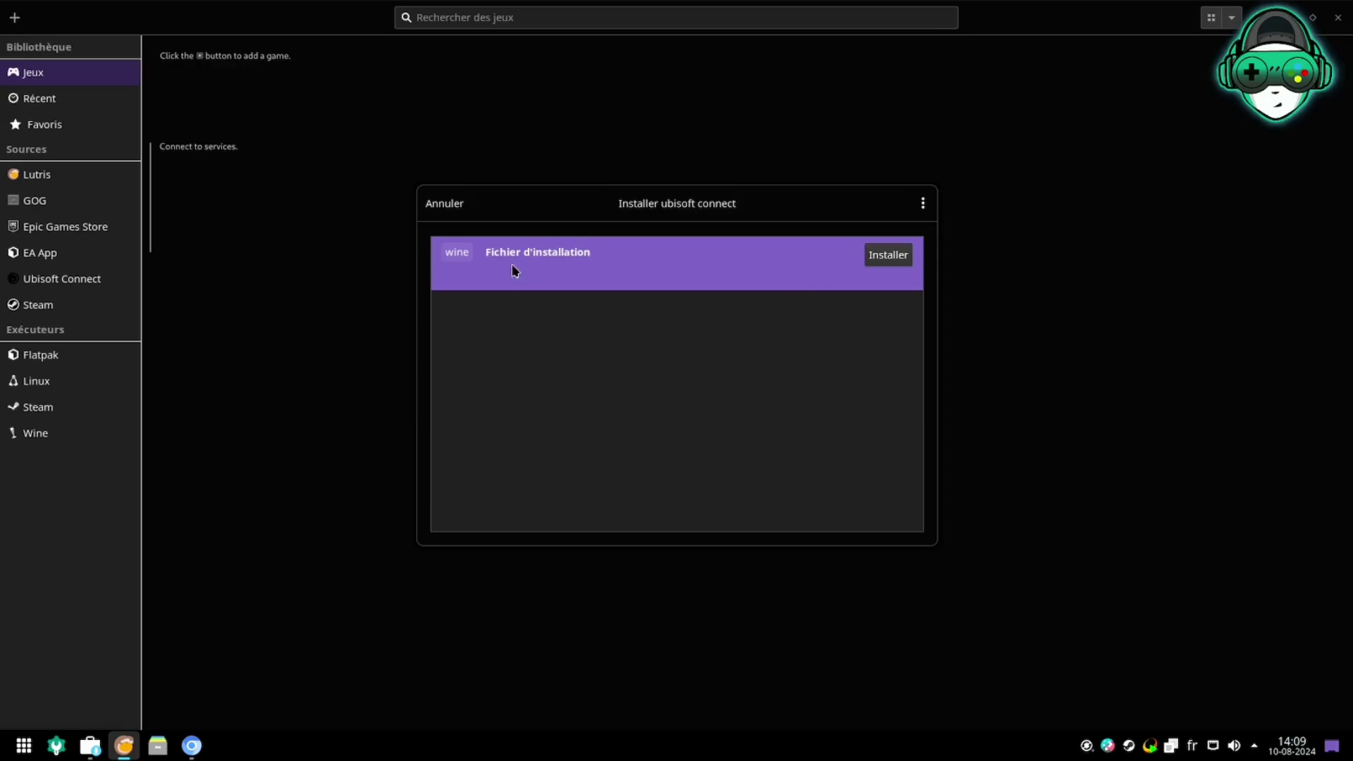
Start the installation in /home/user/Games/ubisoft-connect, using UbisoftConnectInstaller.exe from Downloads as the installation file
click(877, 253)
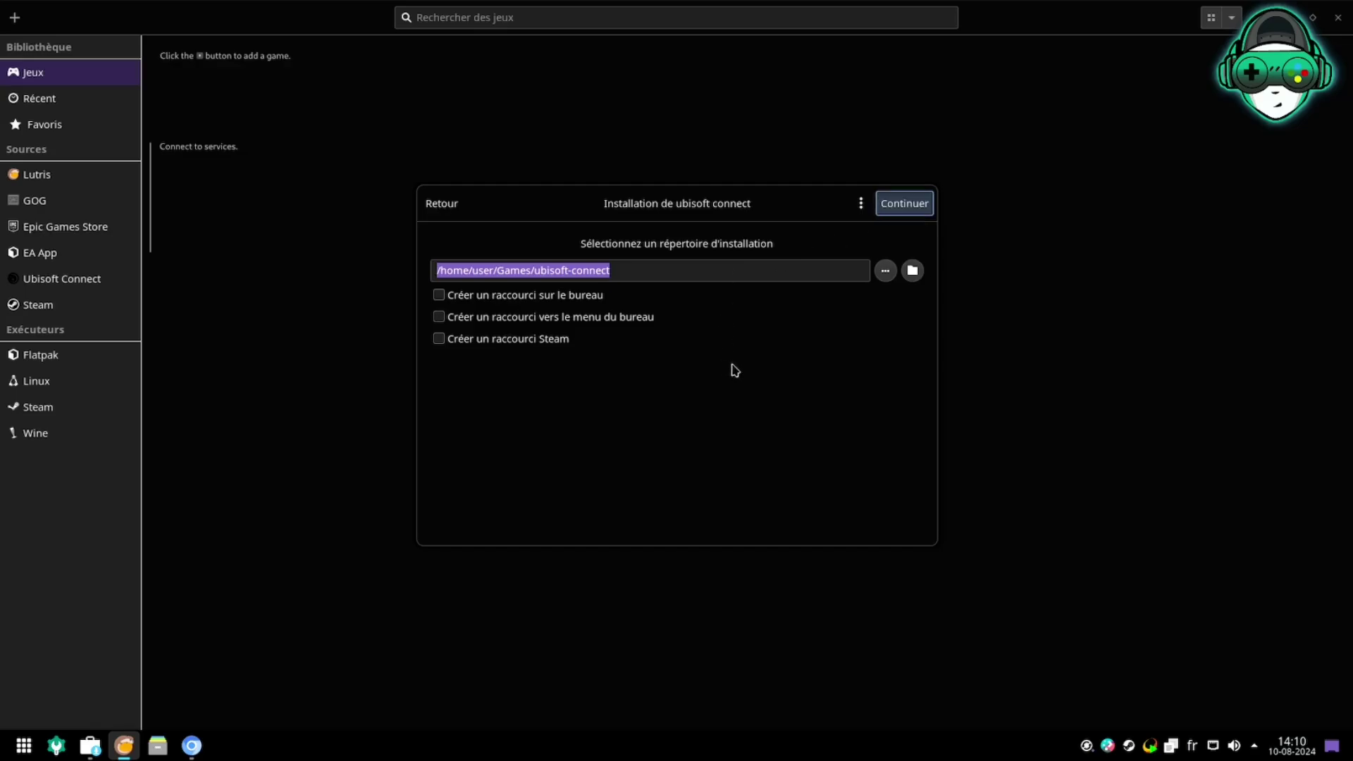
click(905, 206)
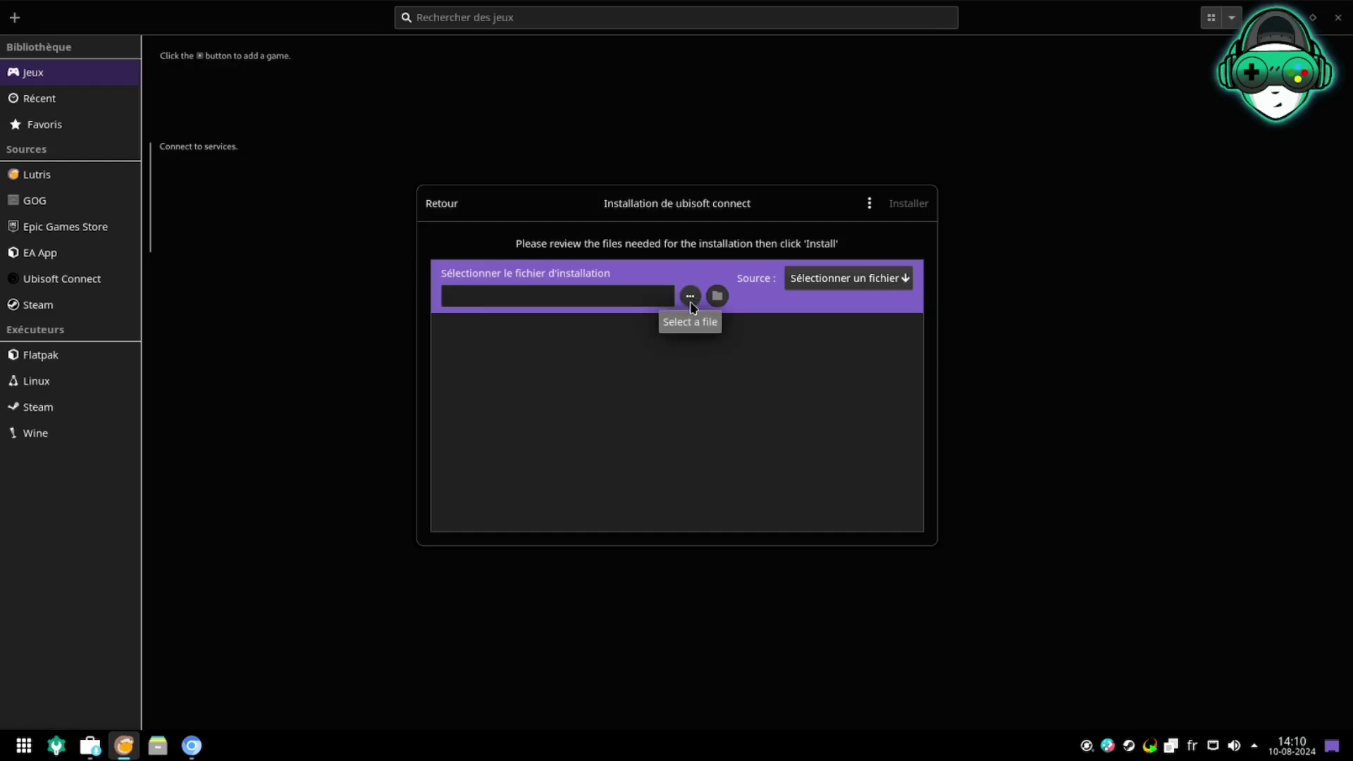
click(692, 304)
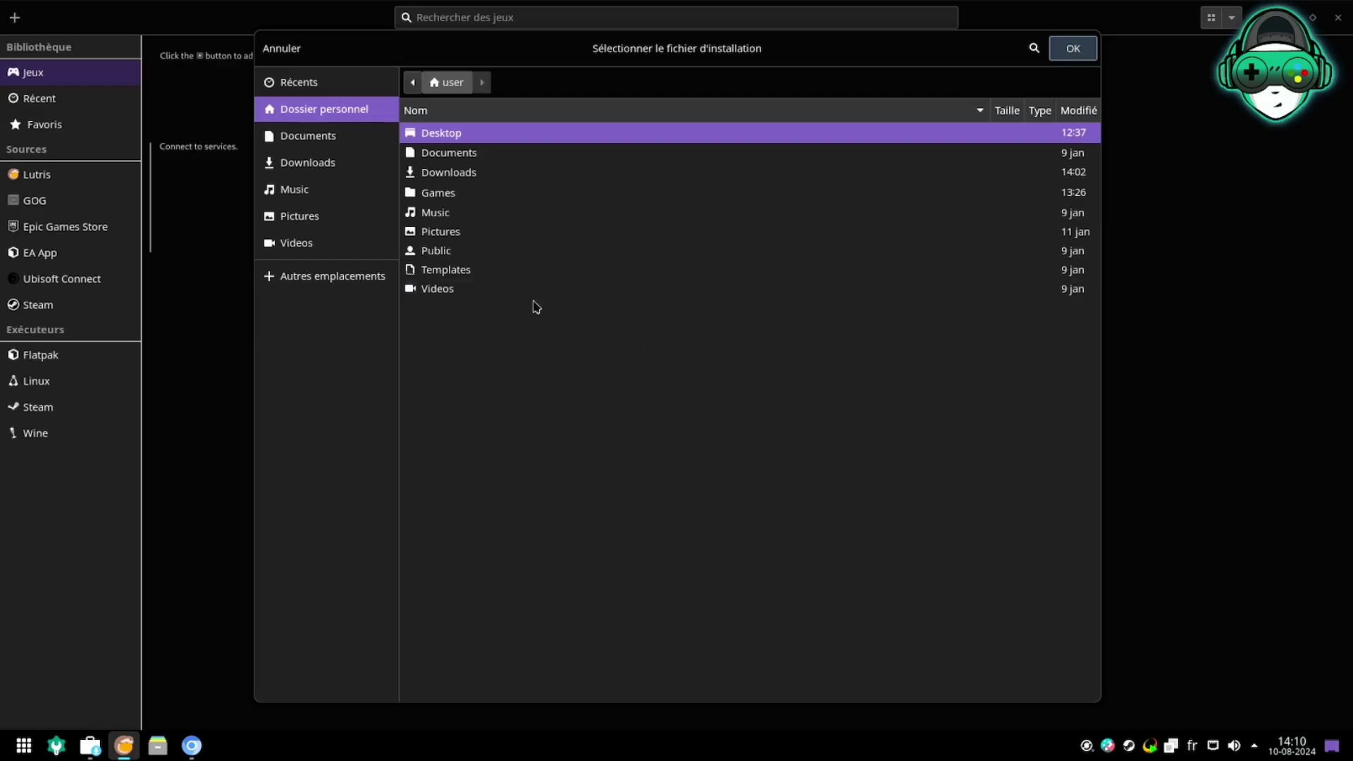
double_click(447, 174)
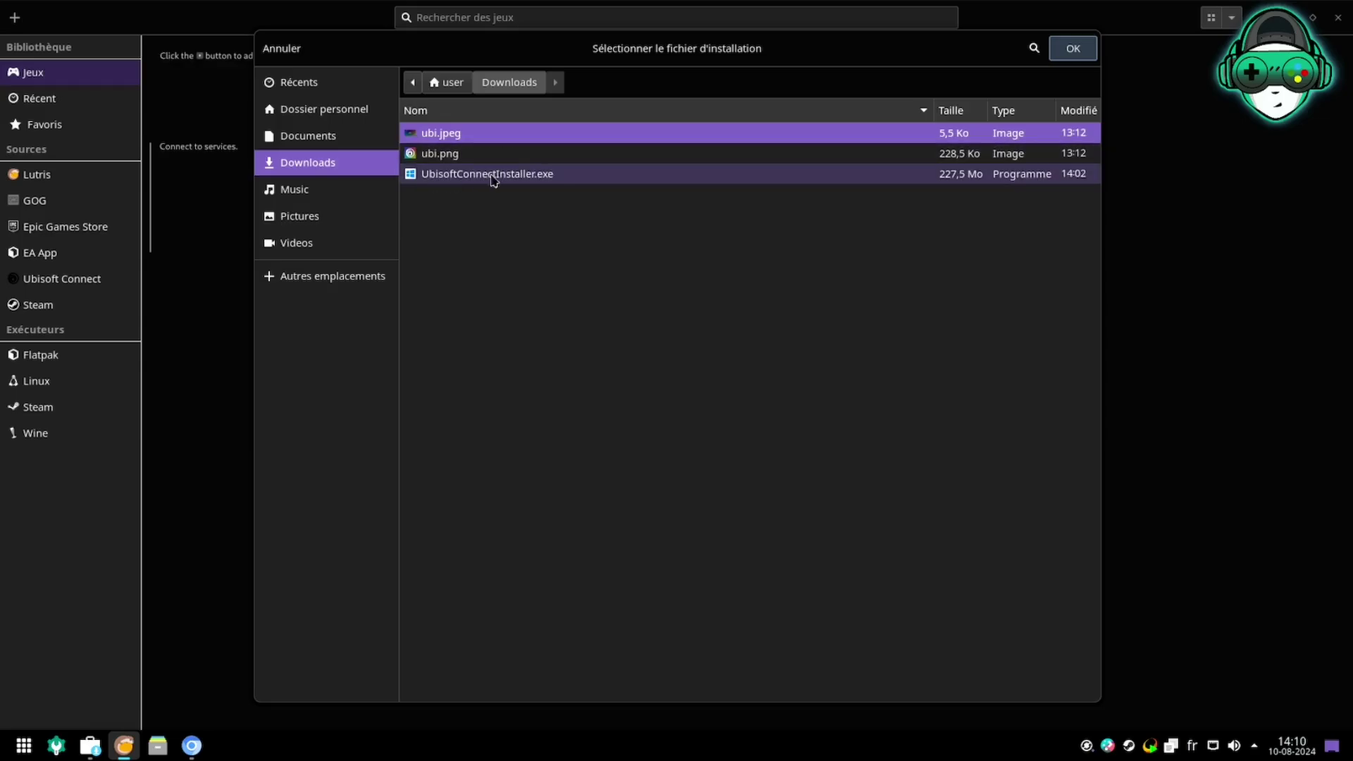
click(518, 177)
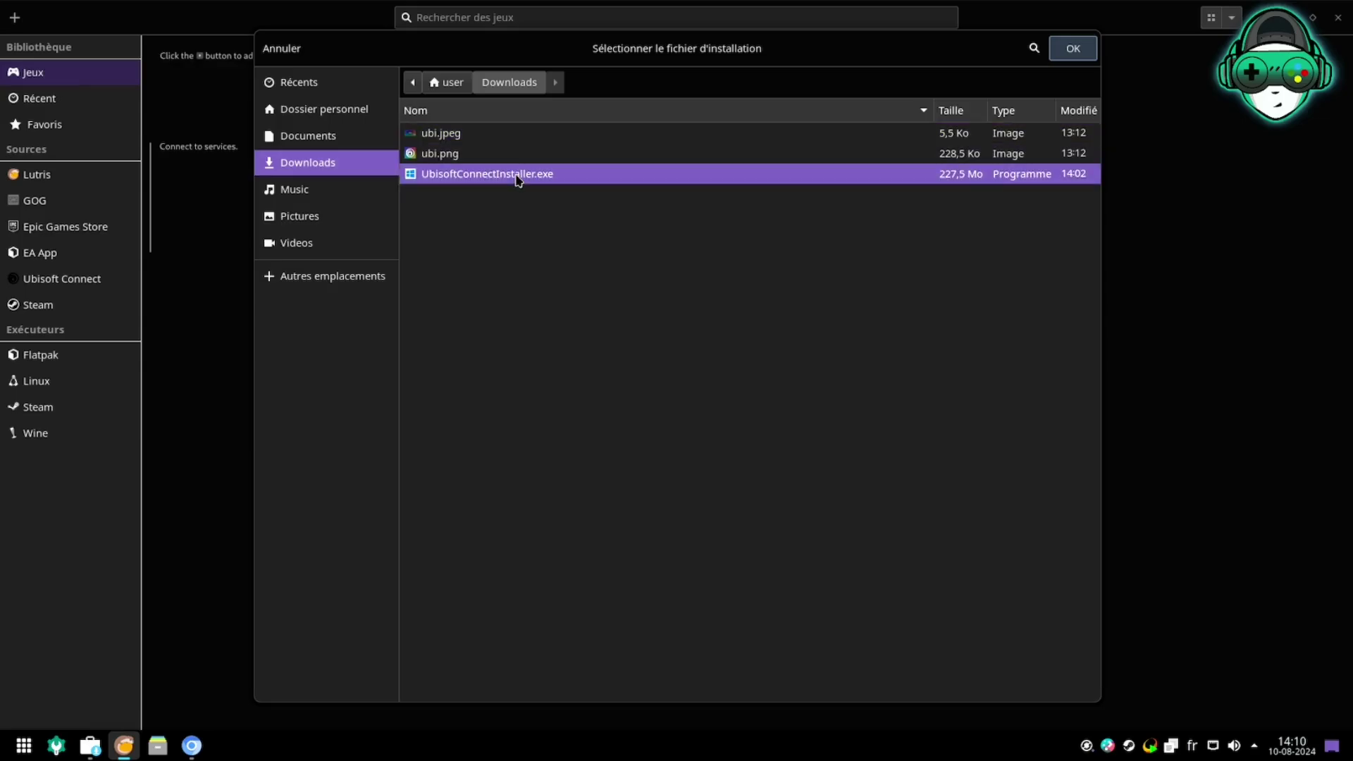
double_click(518, 176)
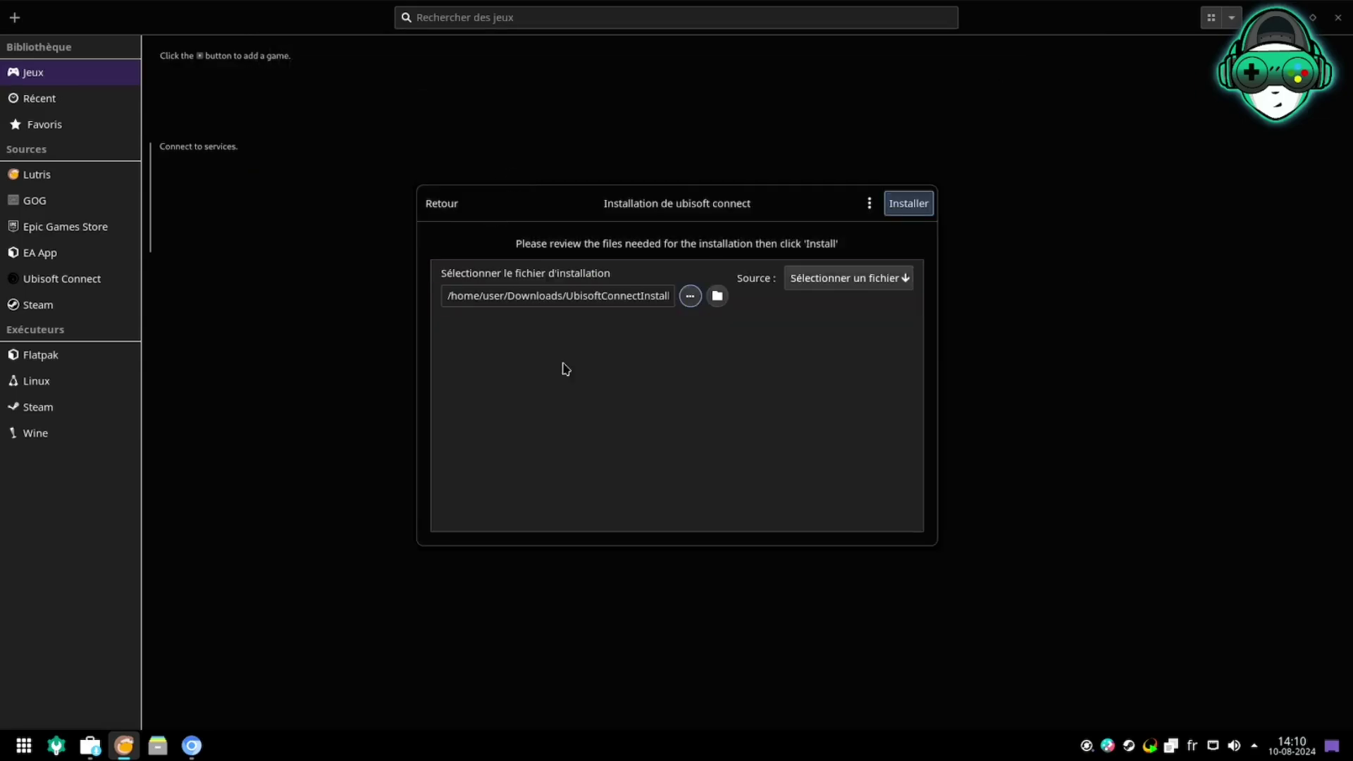
click(907, 209)
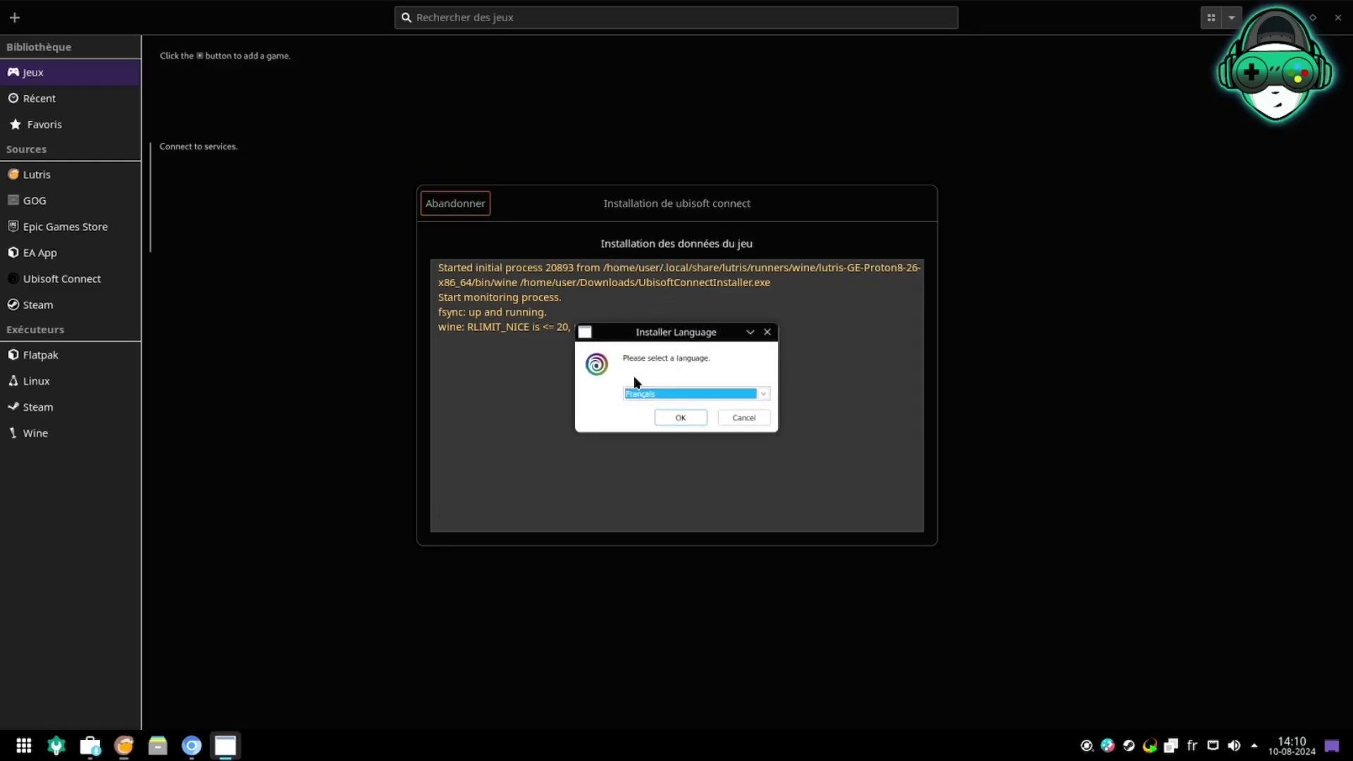
Complete the Ubisoft Connect setup in Français, accepting the licence and default folder, and close the installers without launching the program
click(681, 418)
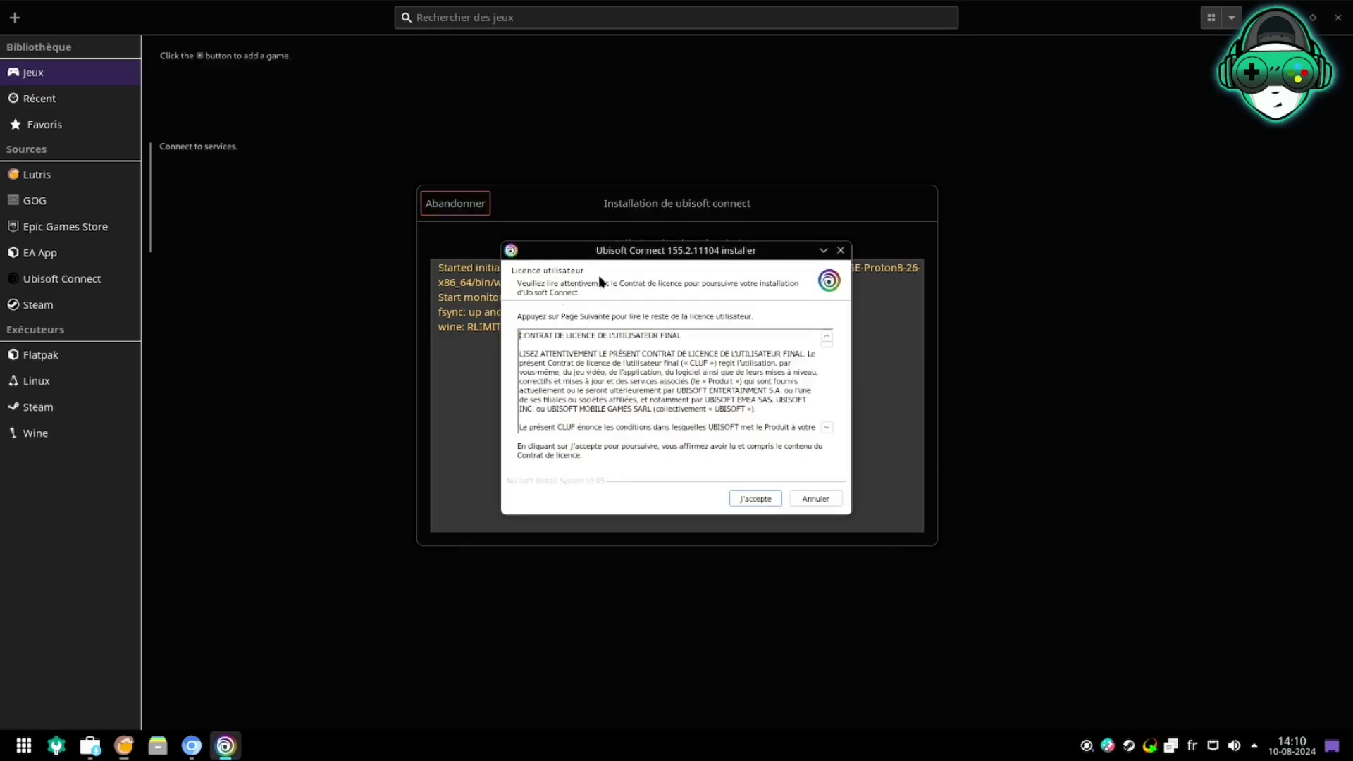
click(755, 499)
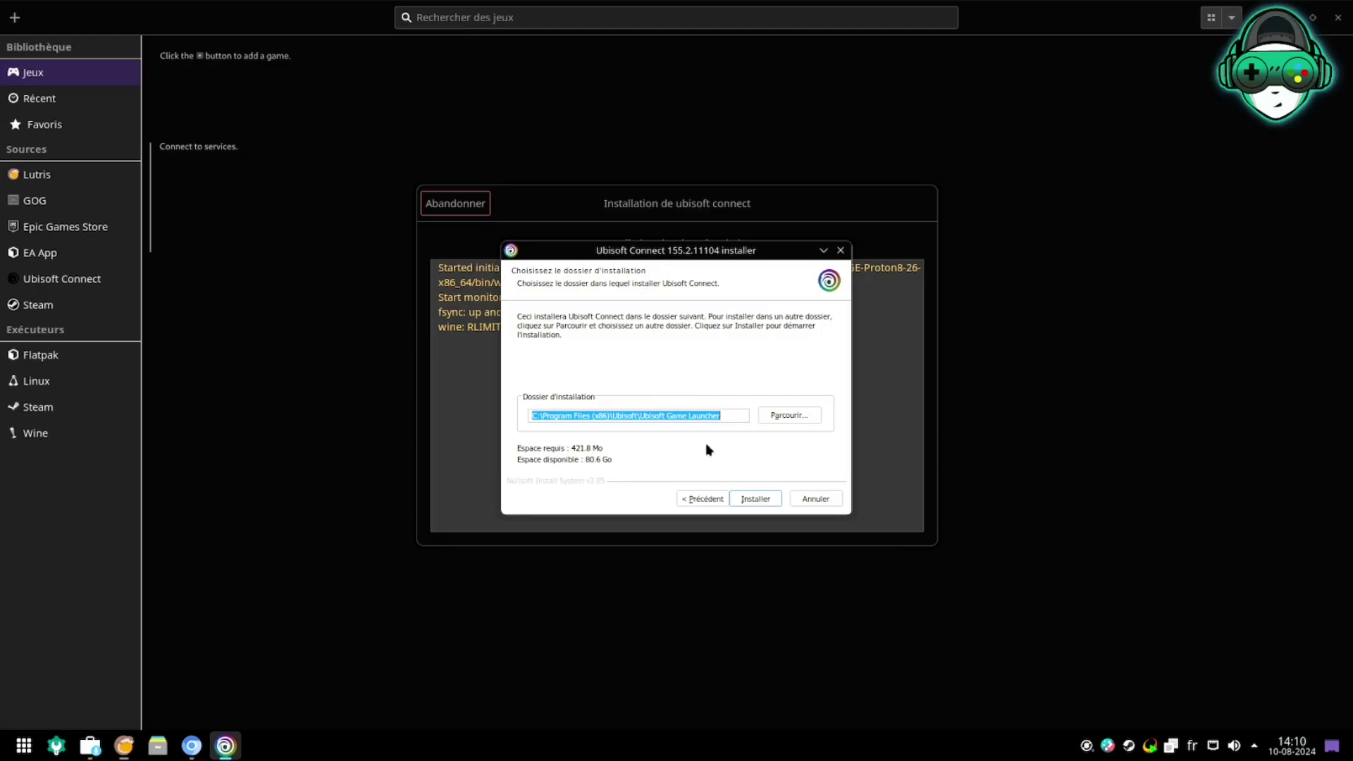
click(755, 505)
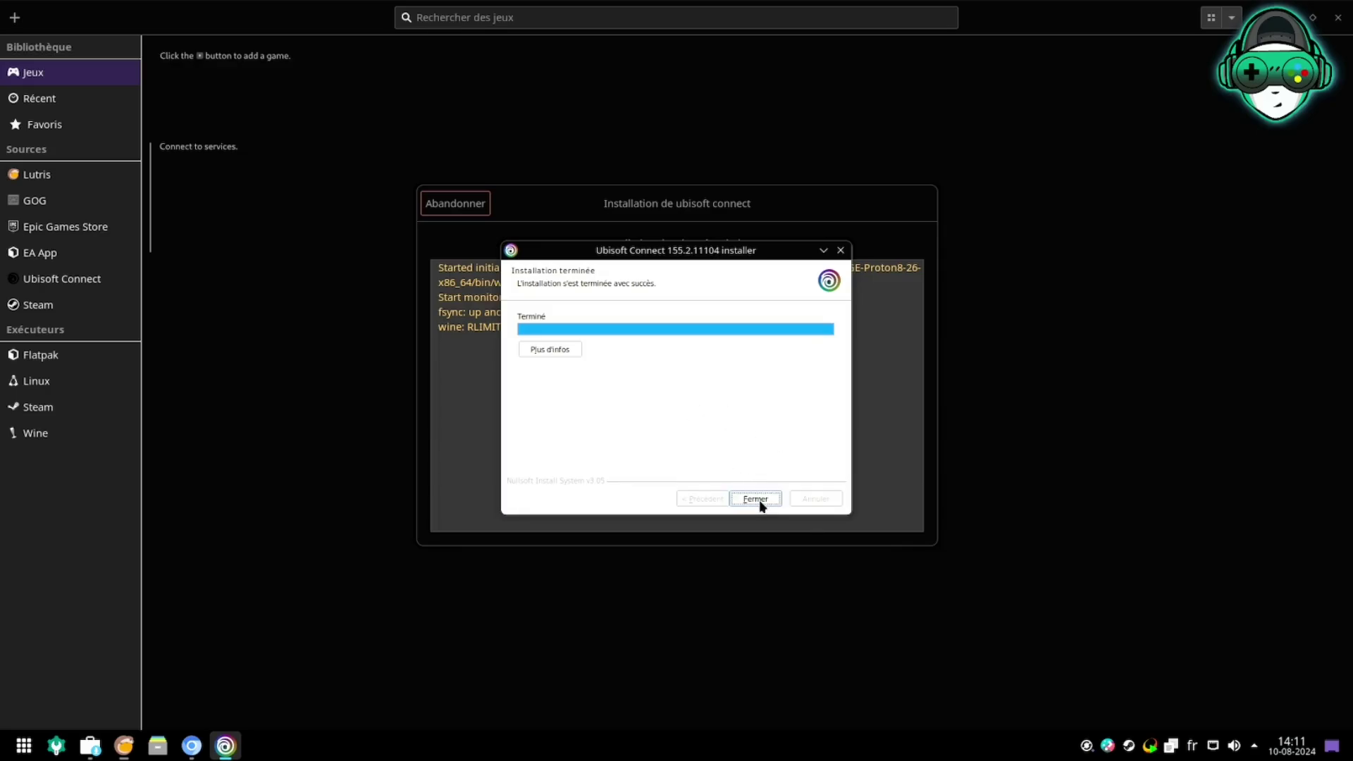
click(758, 500)
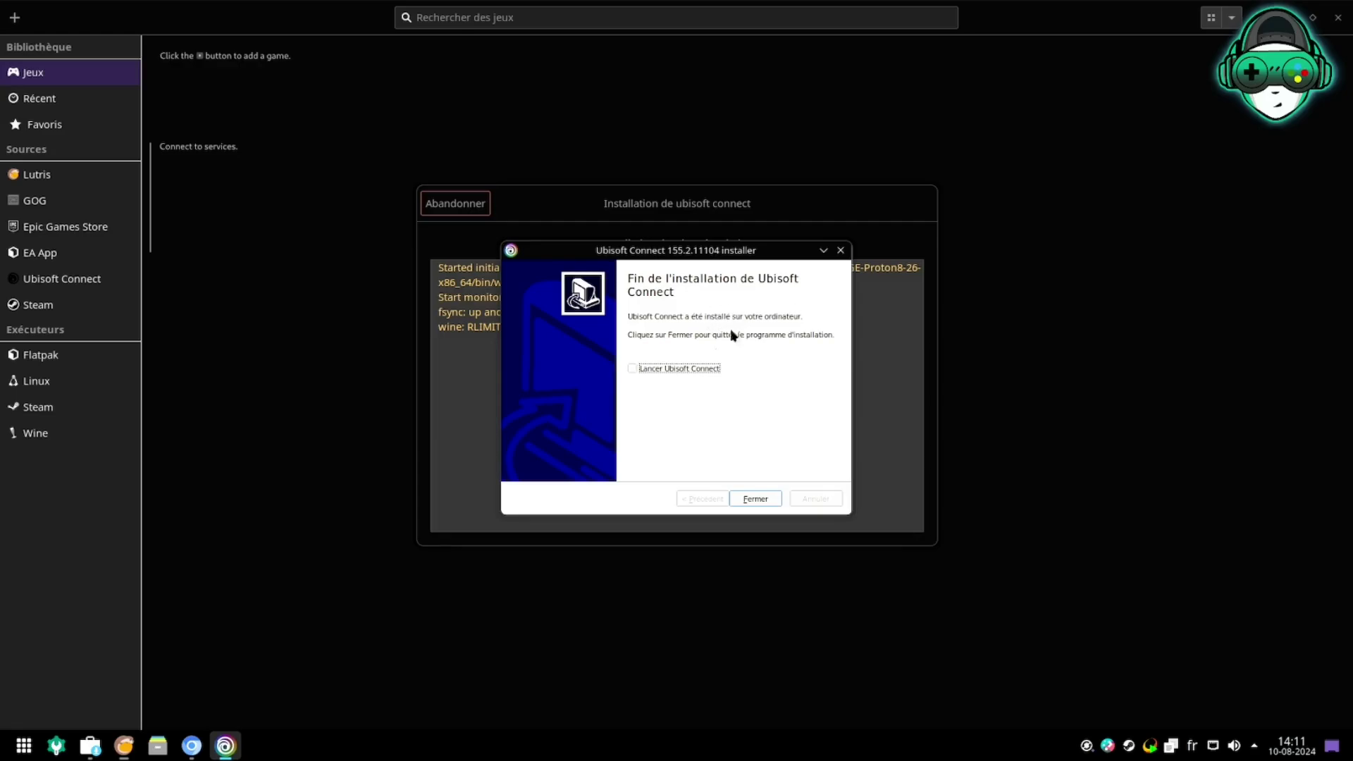
click(755, 500)
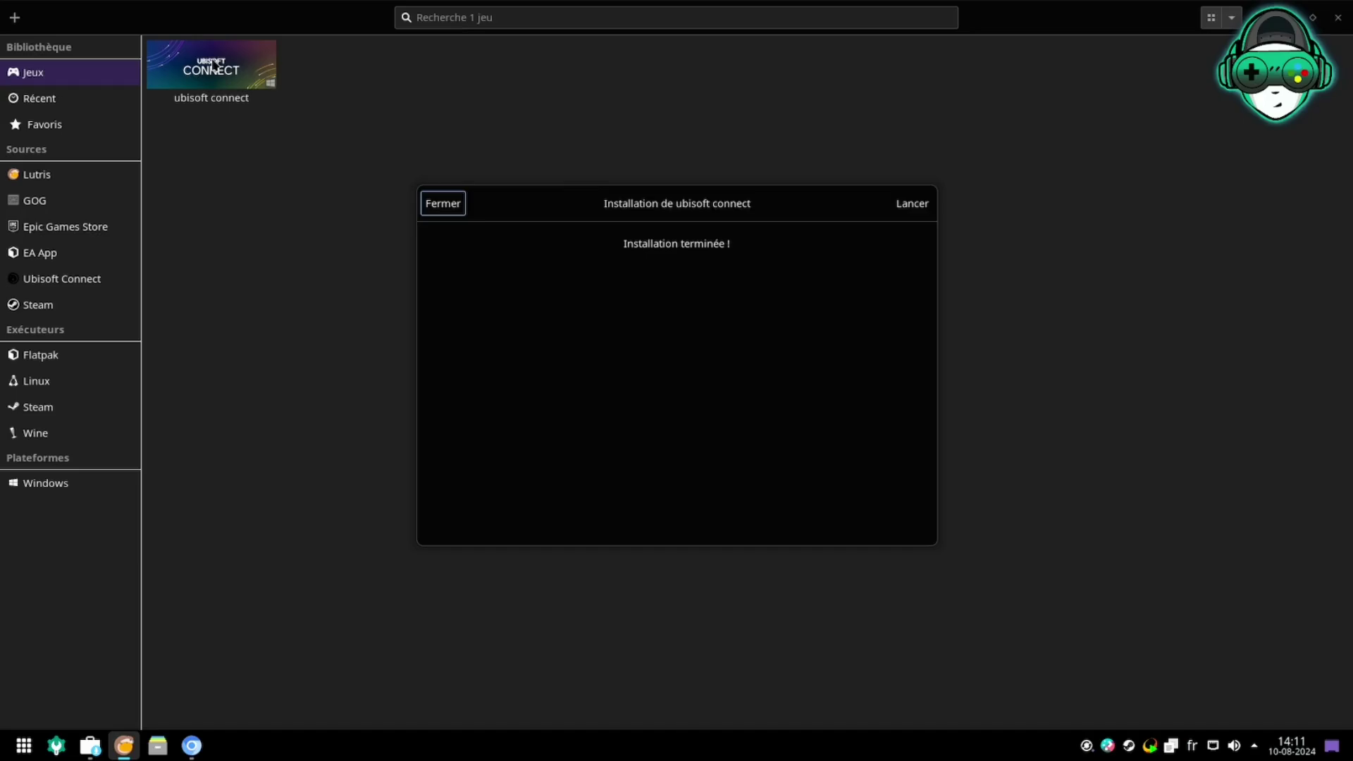
click(444, 205)
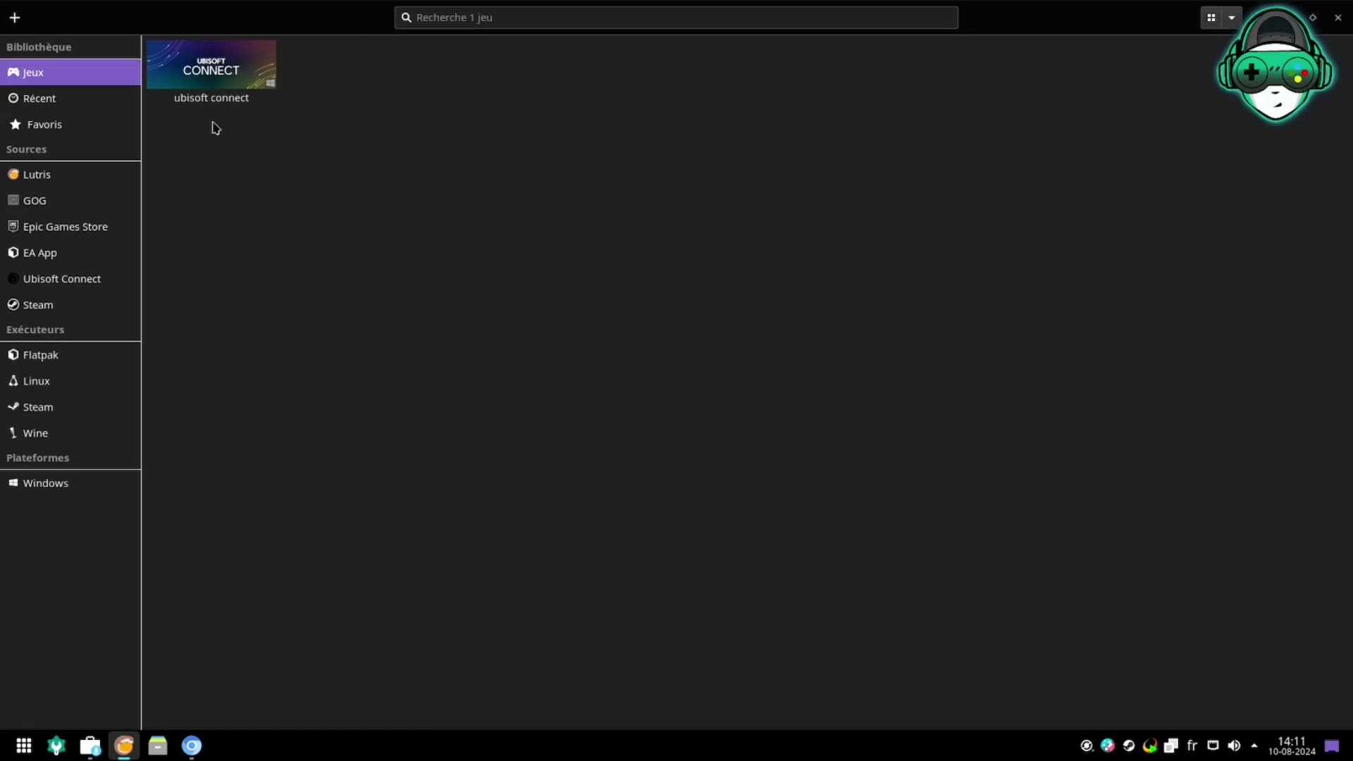
Open the configuration of the ubisoft connect entry and check the executable path in its game options
click(220, 84)
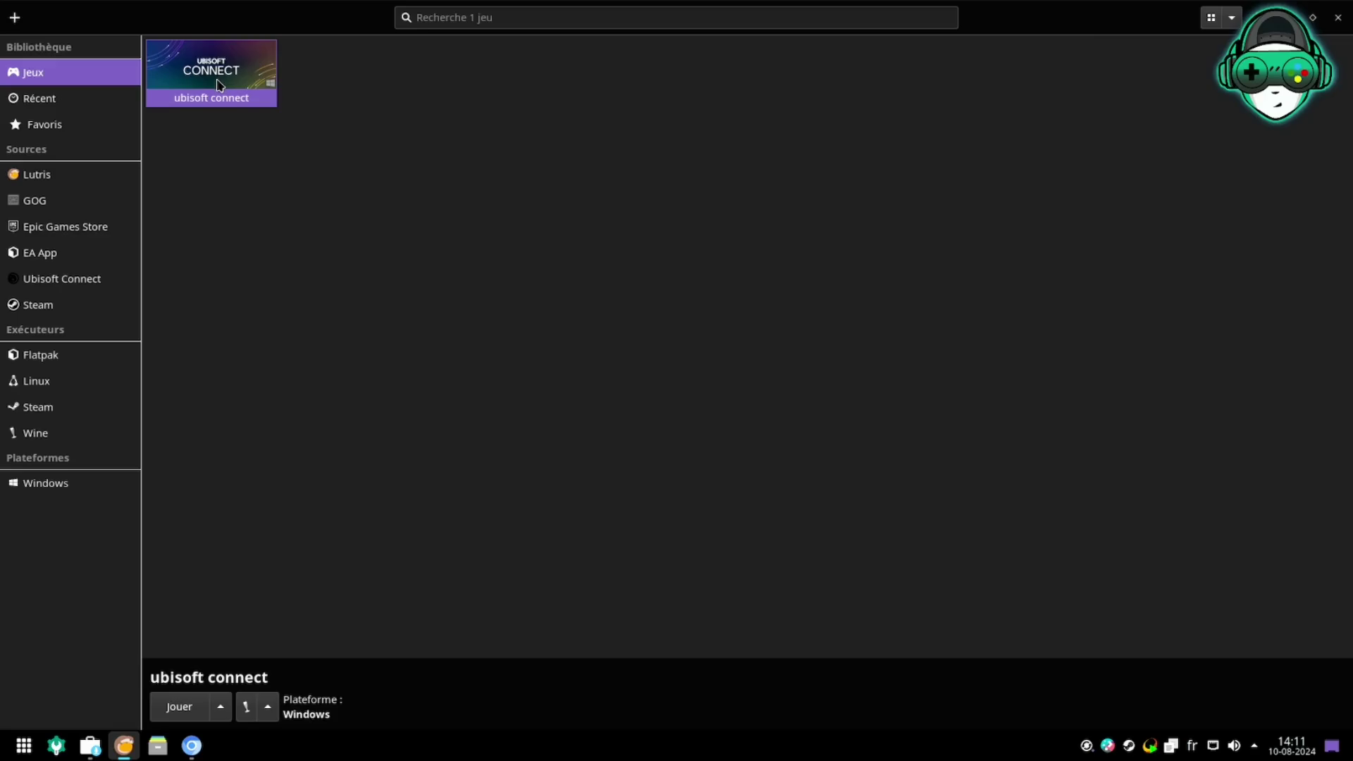
right_click(218, 83)
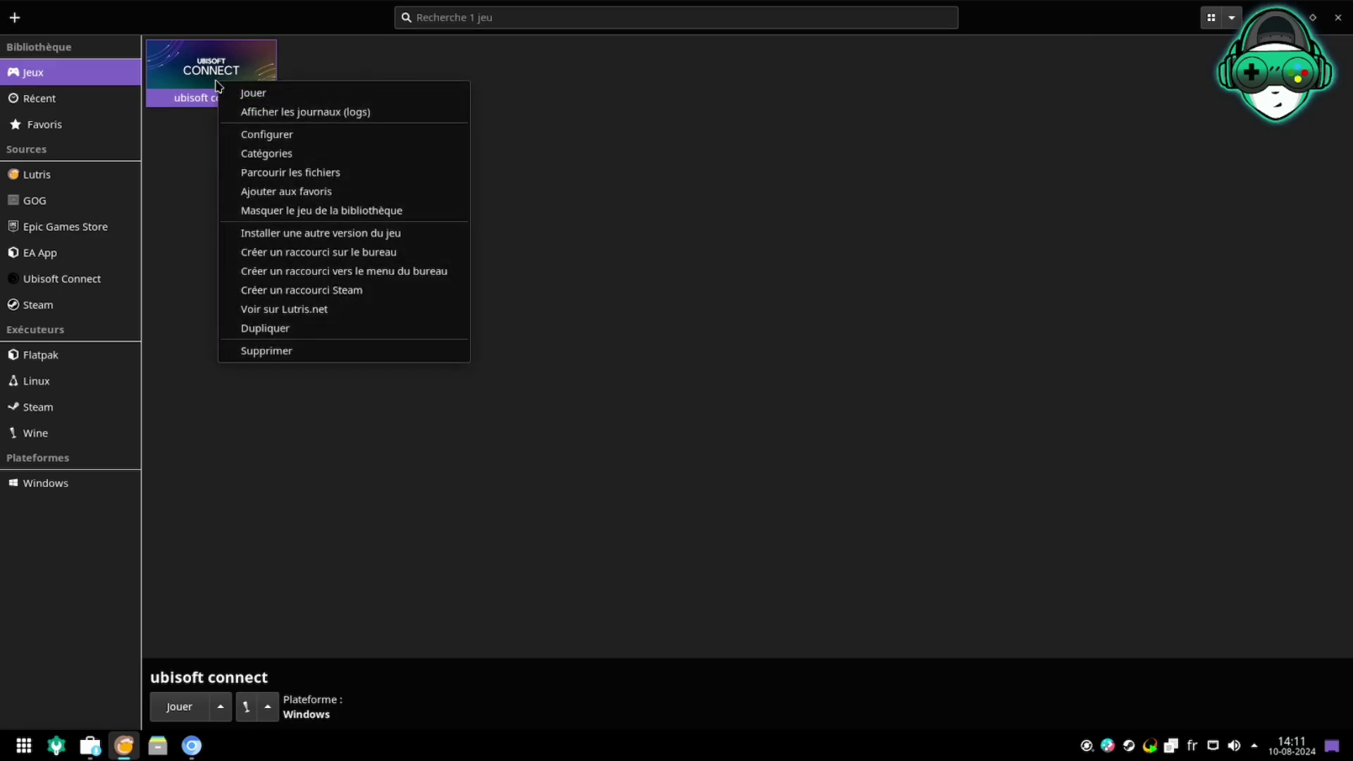
click(289, 136)
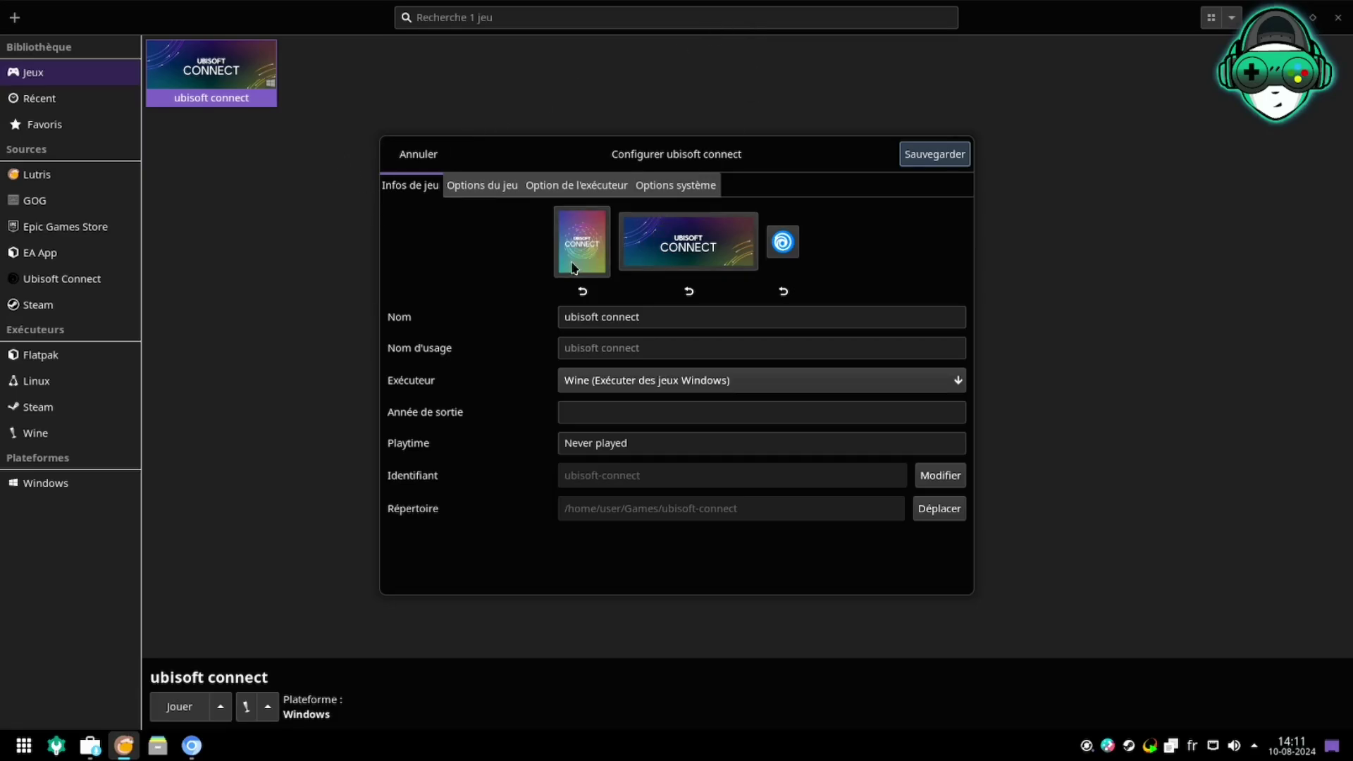
click(477, 188)
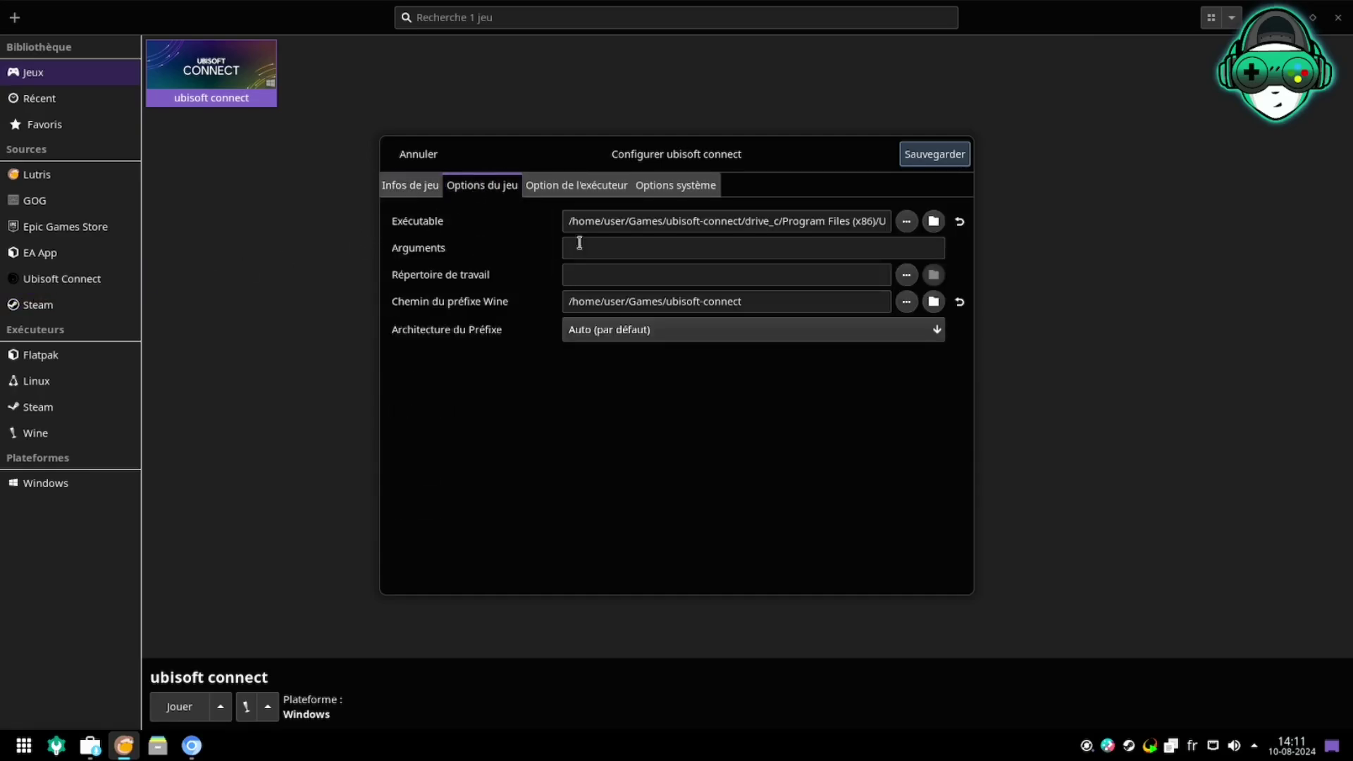
click(597, 223)
drag(764, 222, 815, 220)
triple_click(815, 220)
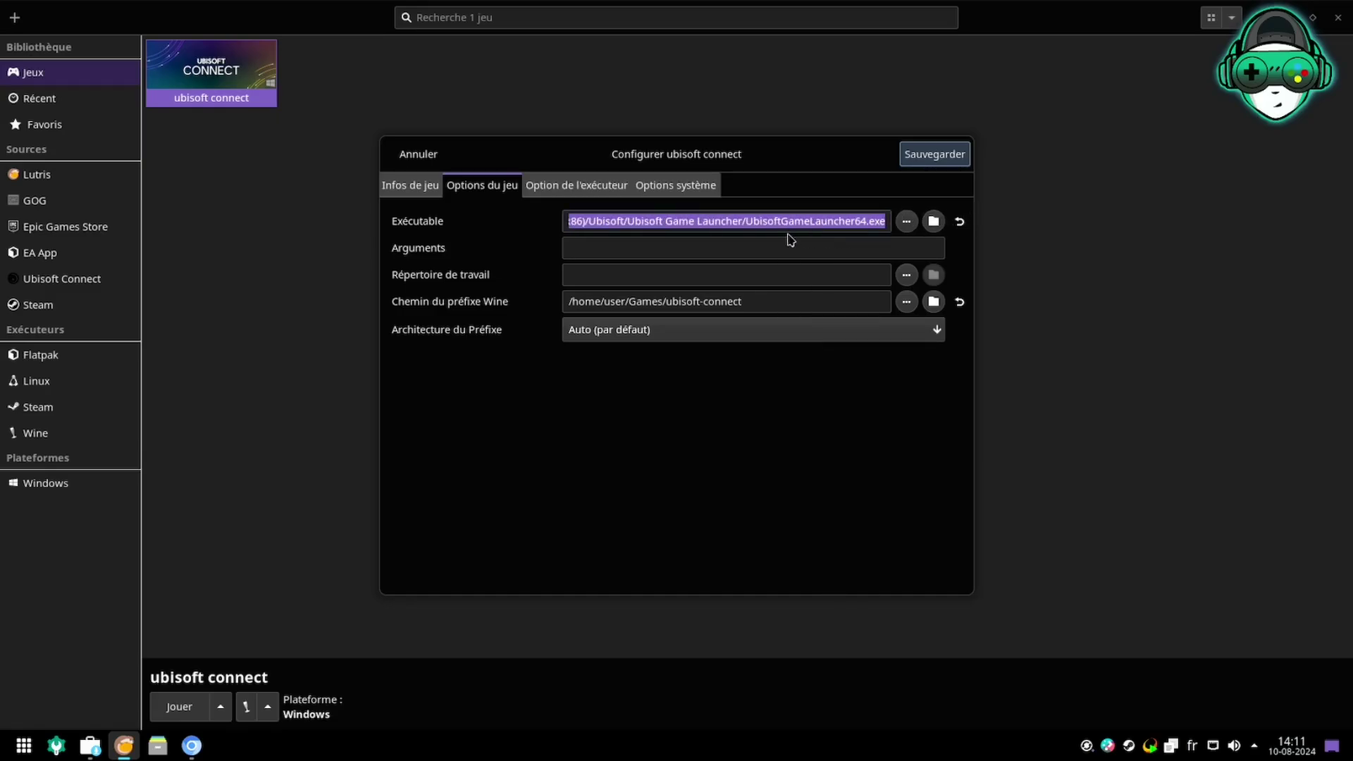
double_click(772, 223)
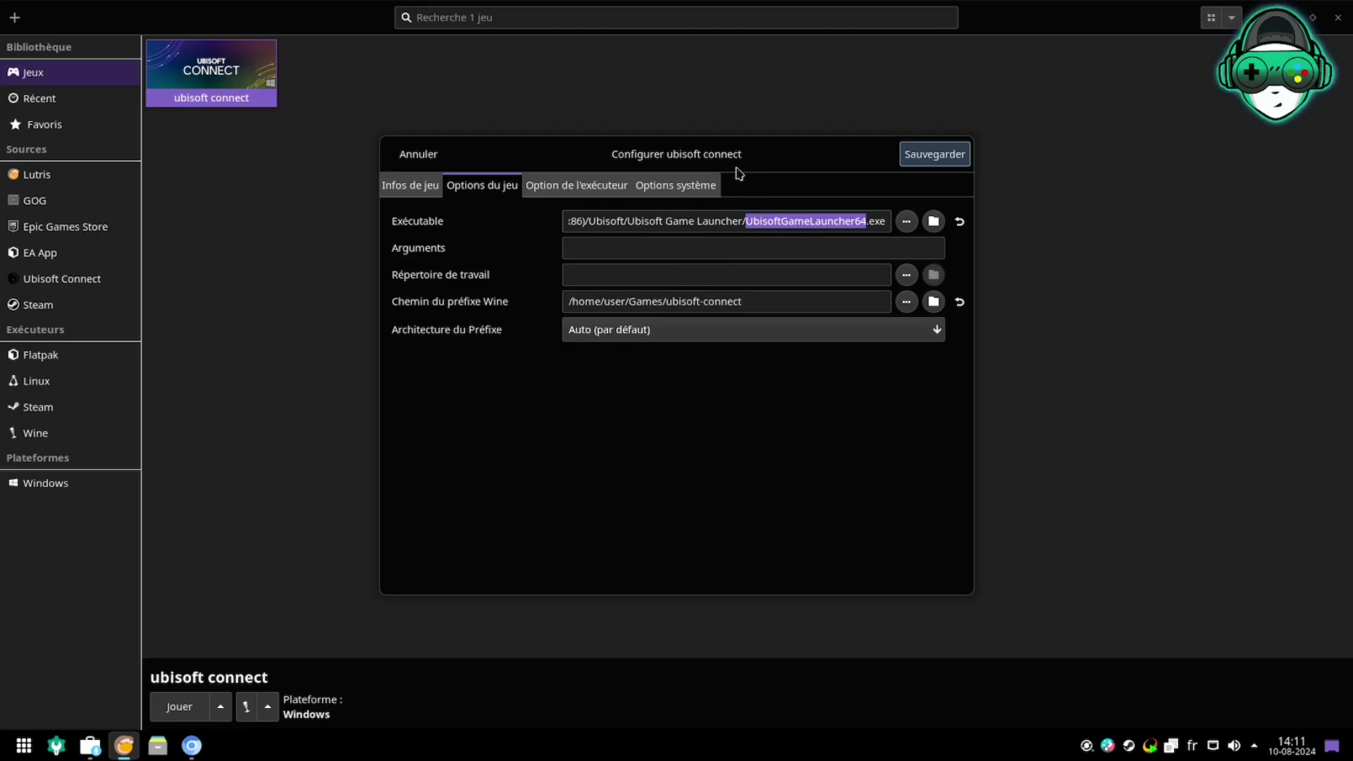
Set the game's executable to UbisoftConnect.exe in the Ubisoft Game Launcher folder, save the configuration and launch ubisoft connect
click(909, 224)
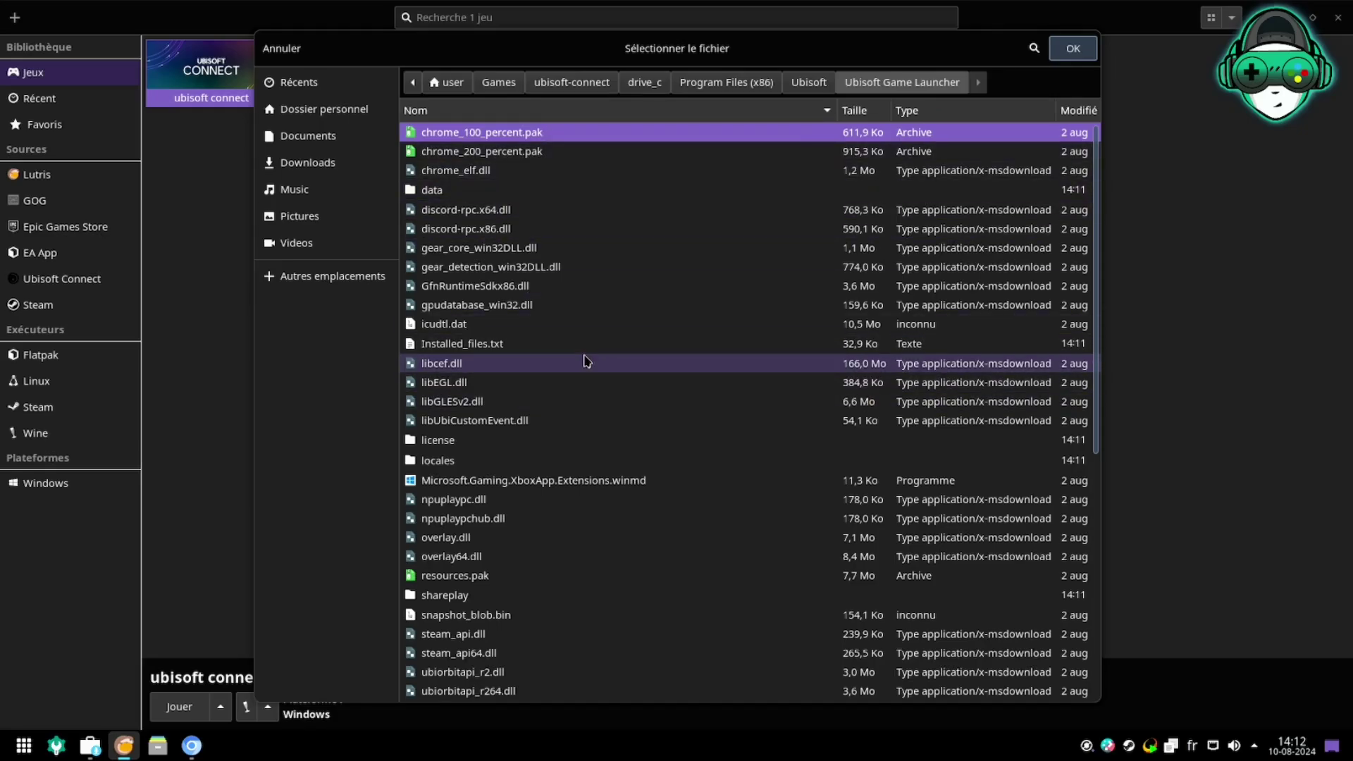
scroll(583, 358, down, 5)
scroll(572, 342, down, 2)
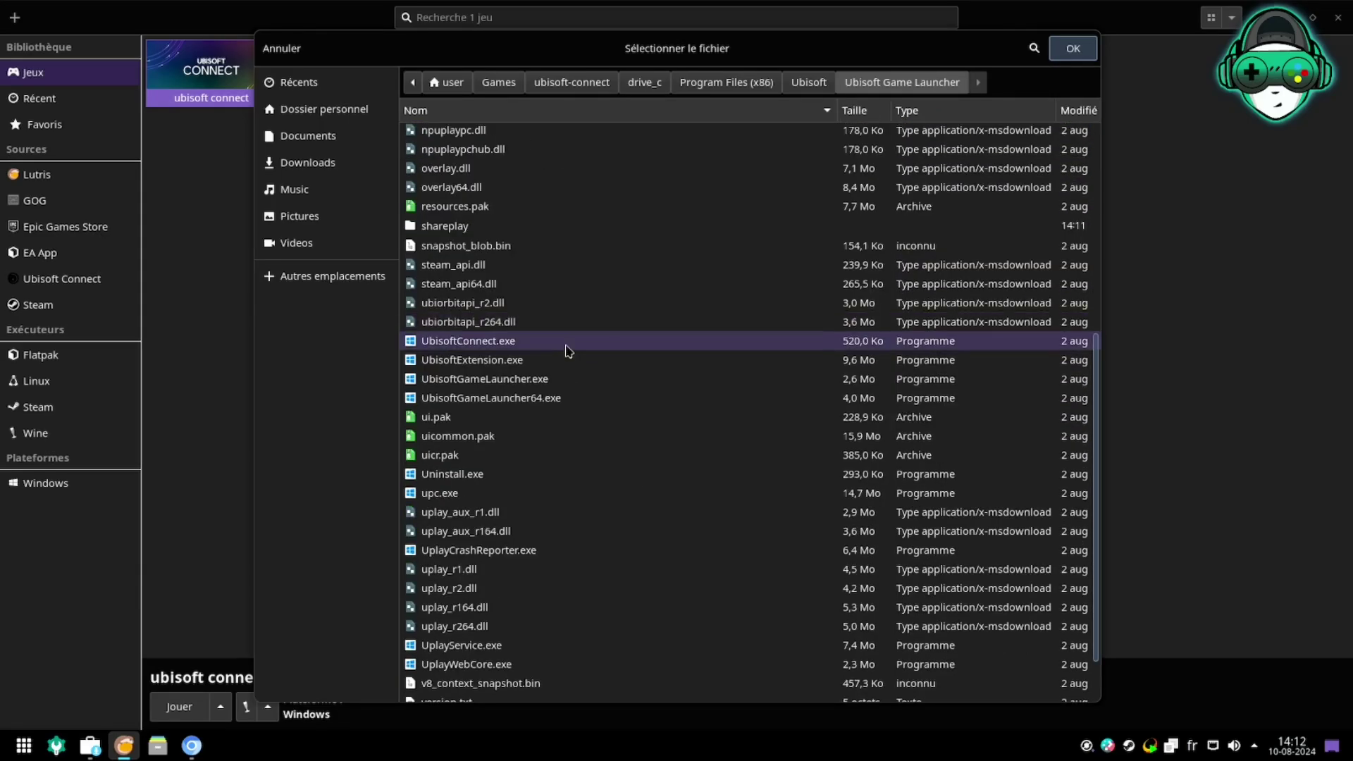
click(449, 346)
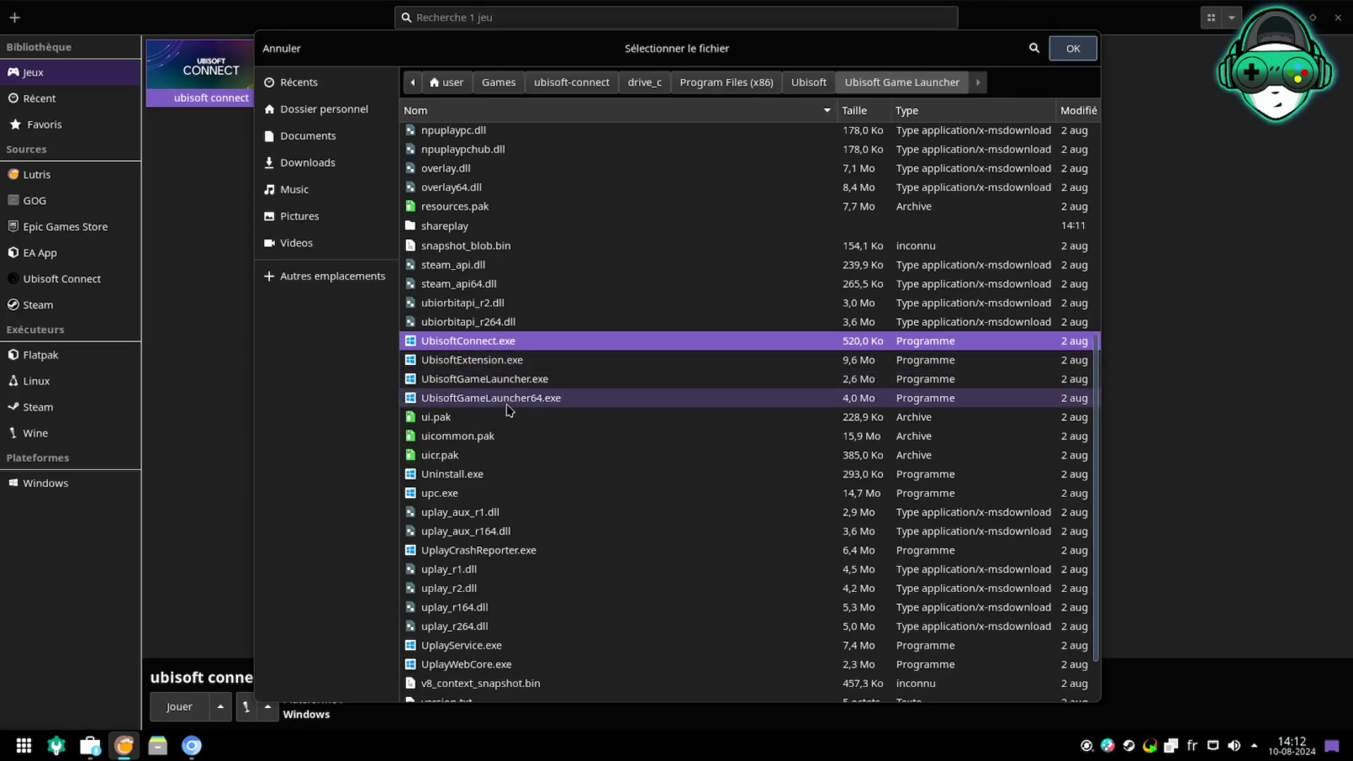
double_click(470, 346)
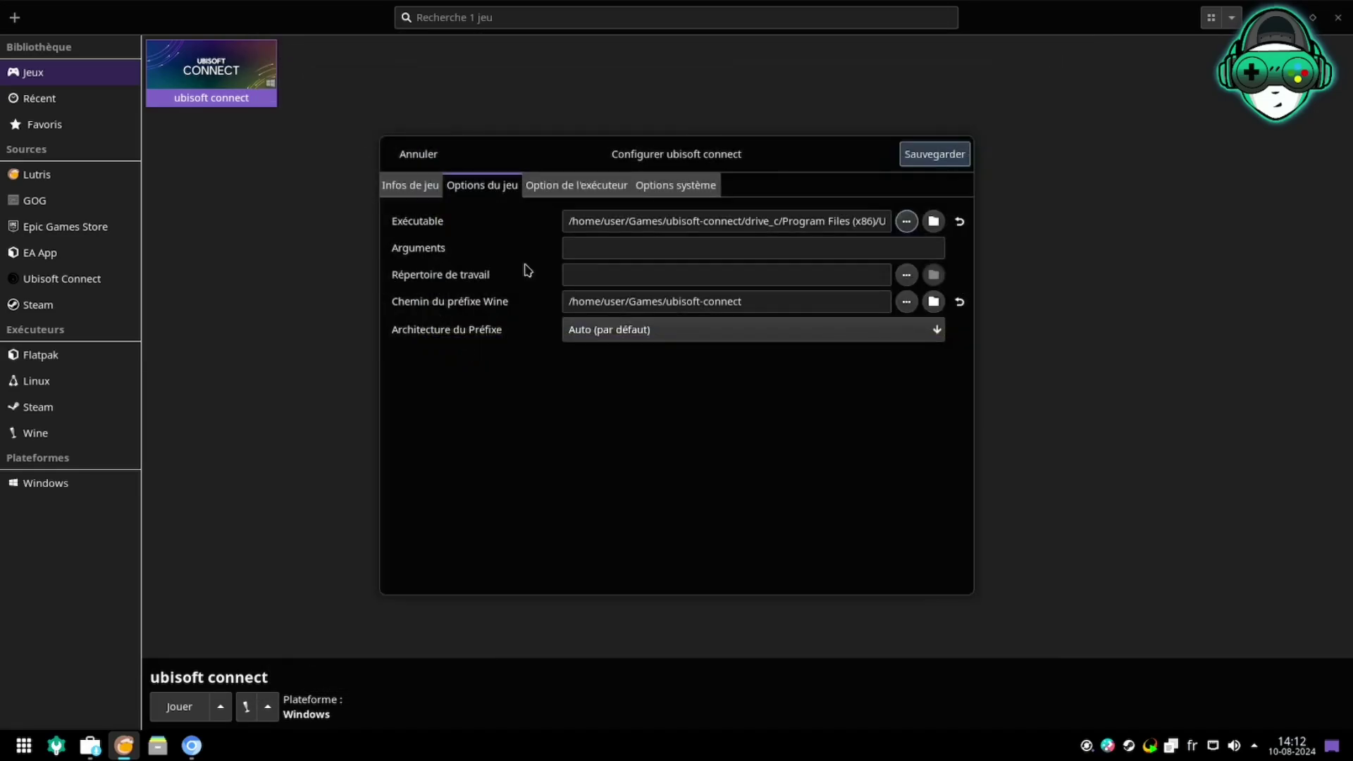
drag(660, 222, 567, 221)
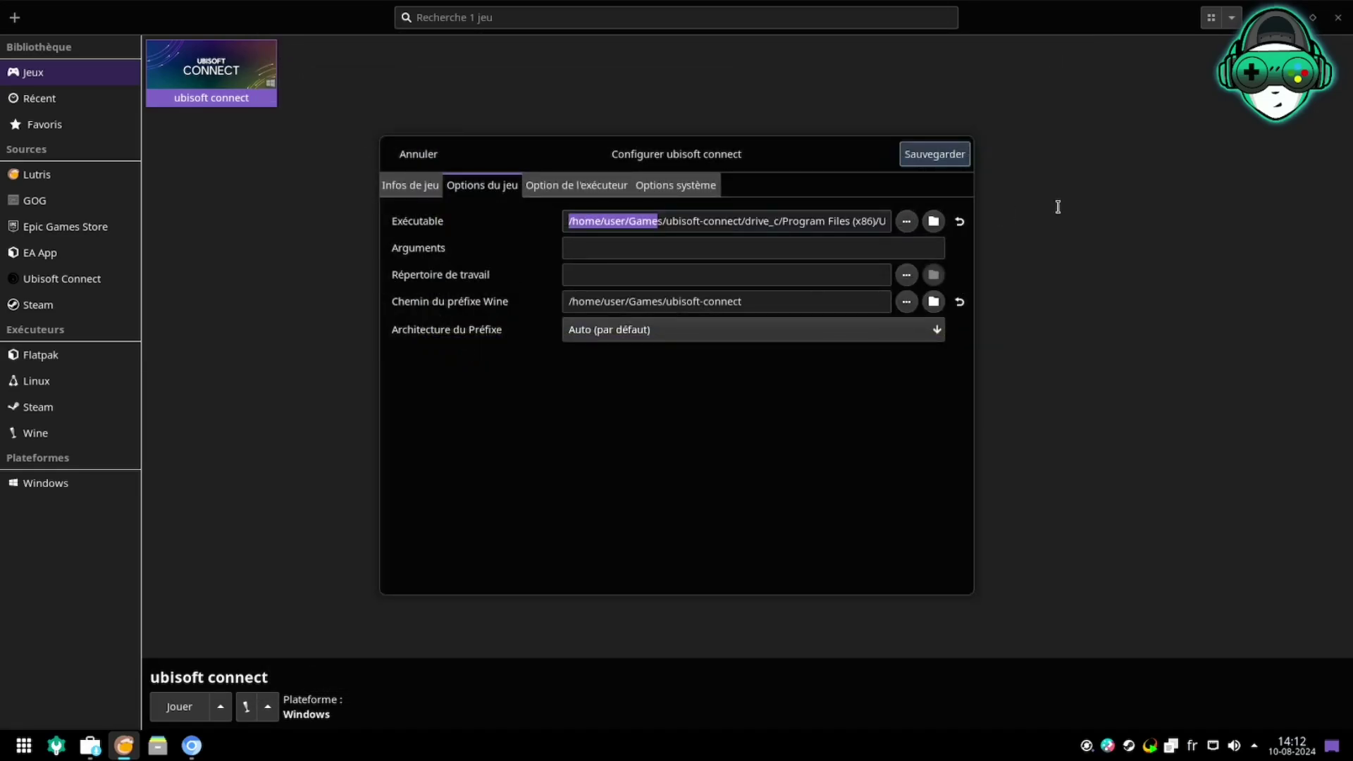
drag(843, 224, 913, 232)
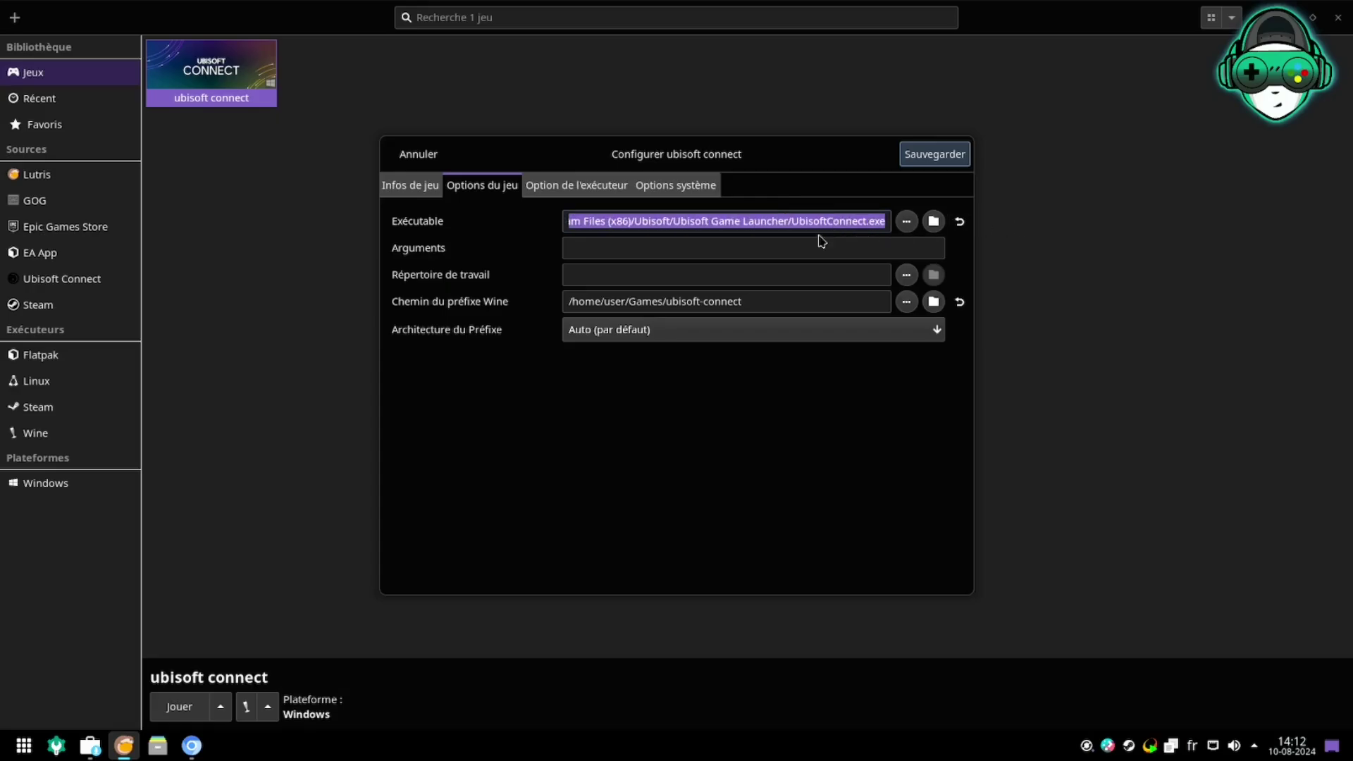
click(931, 160)
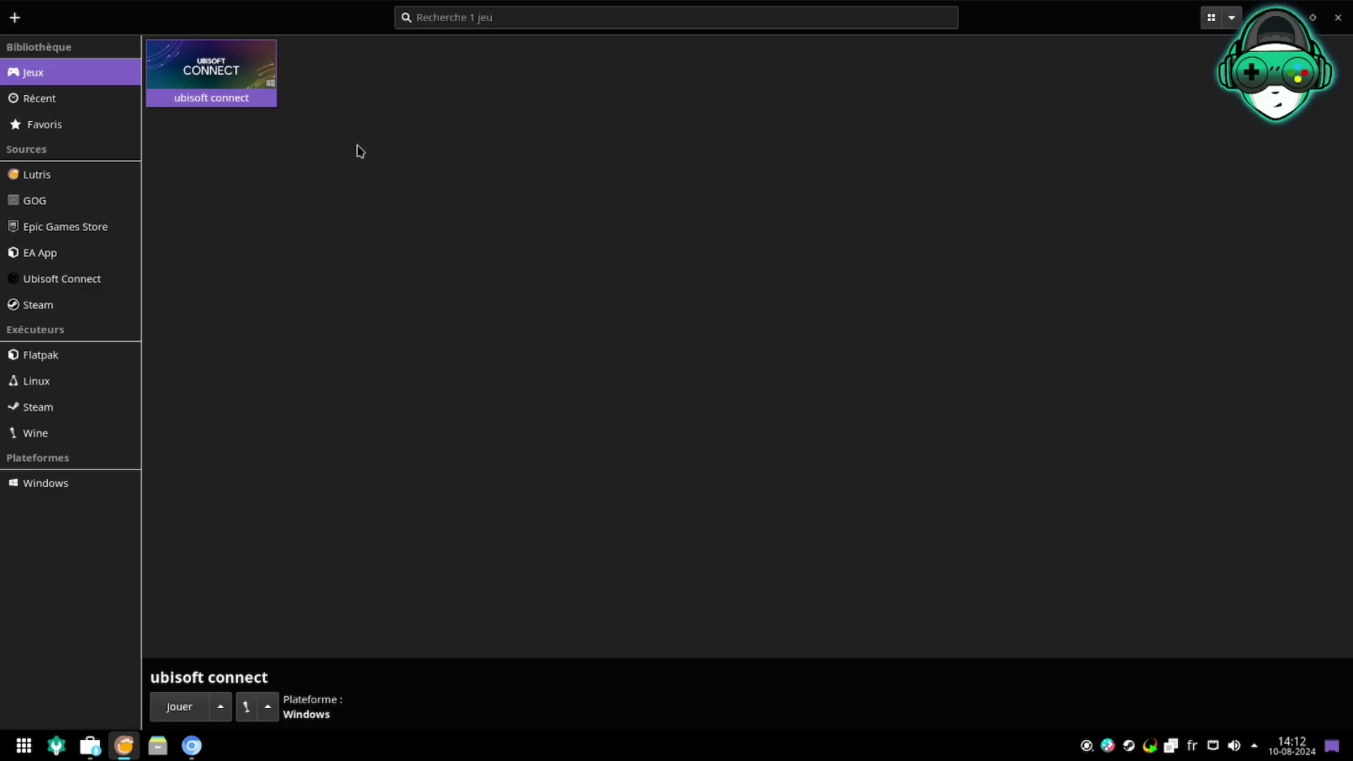
click(180, 709)
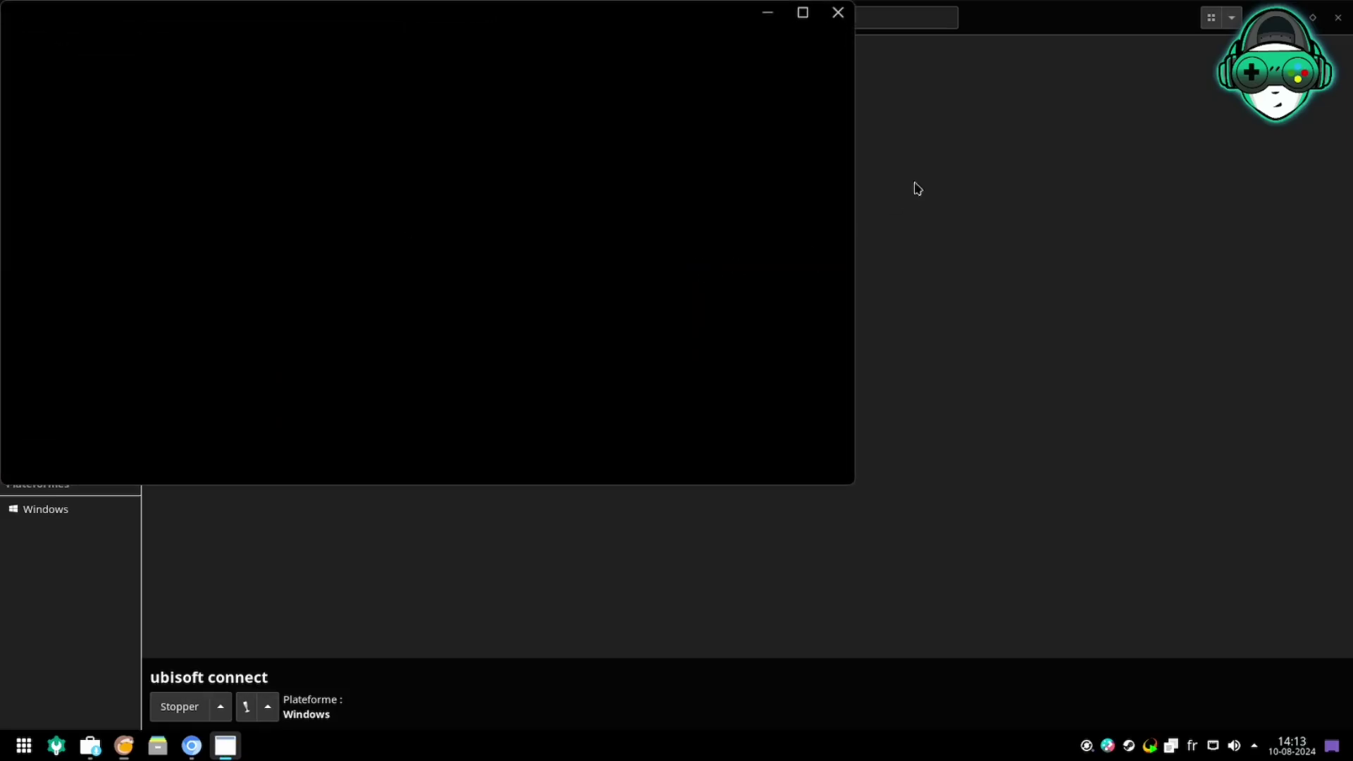
Maximise the Ubisoft login window and sign in with the account's e-mail and password
drag(484, 13, 774, 113)
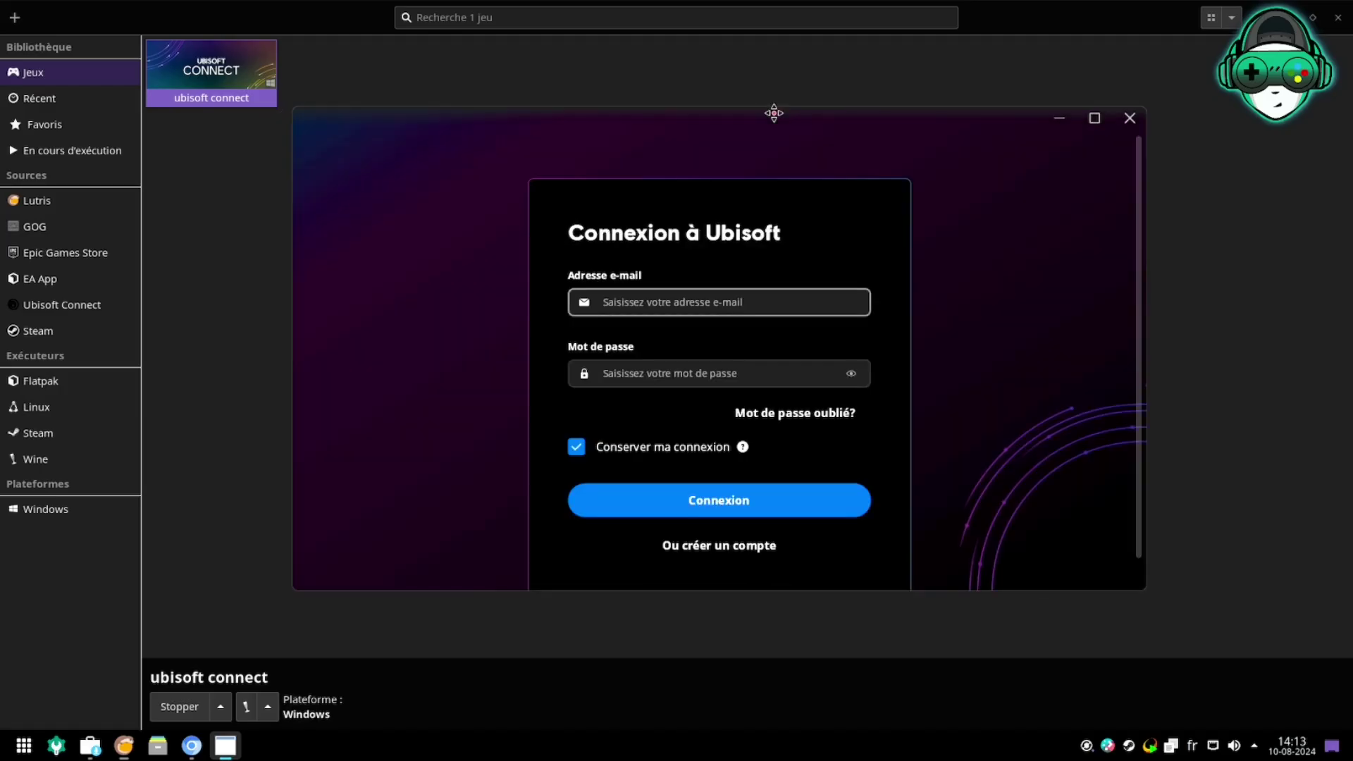
click(1094, 119)
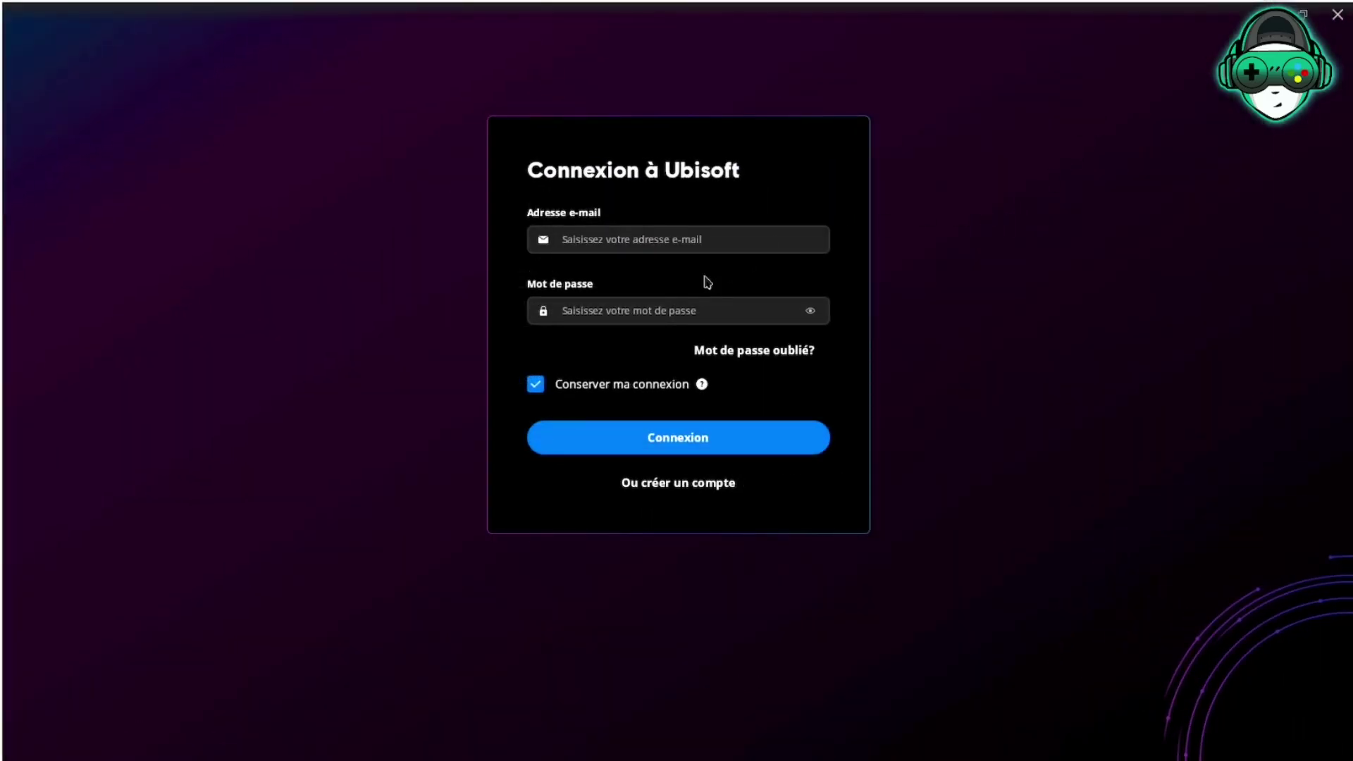
click(600, 238)
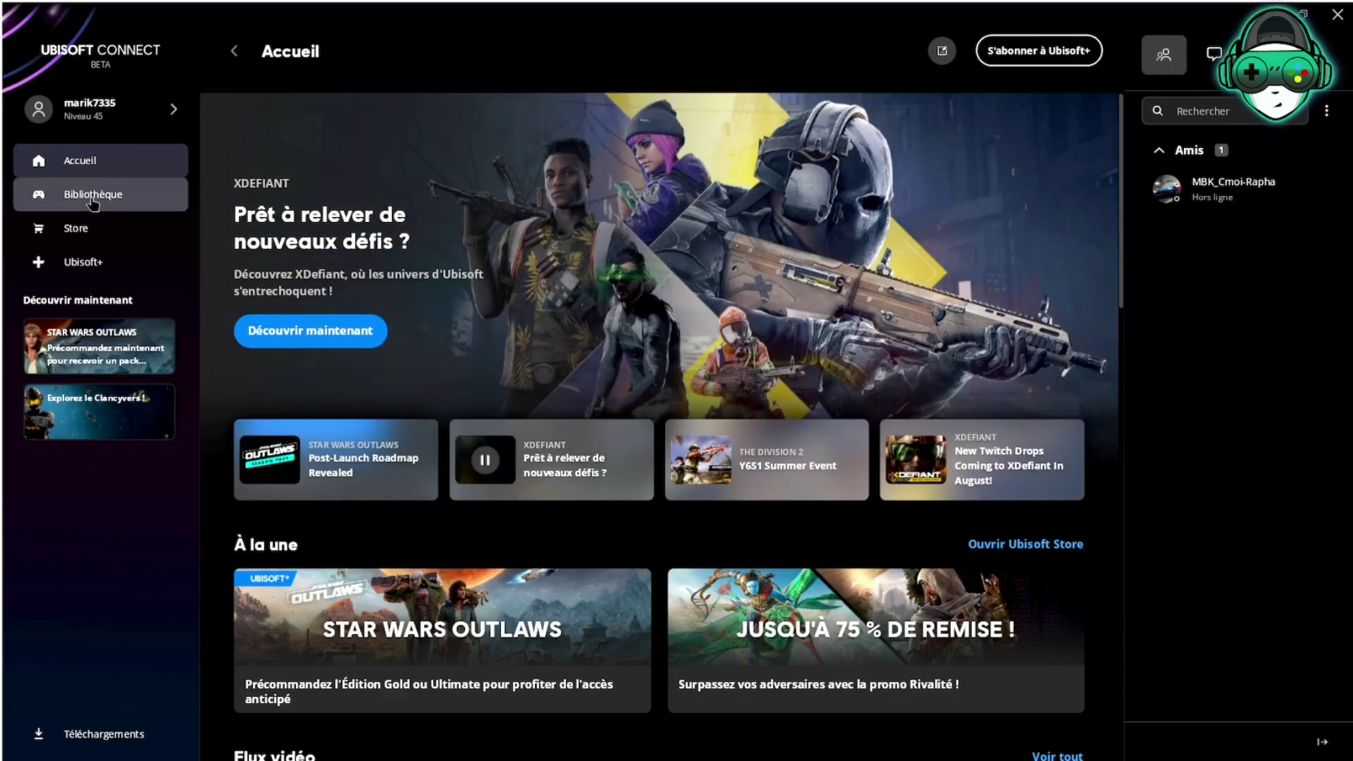
Download Assassin's Creed Mirage from the library in Français, keeping the default folder without shortcuts and accepting the licence agreement
click(93, 203)
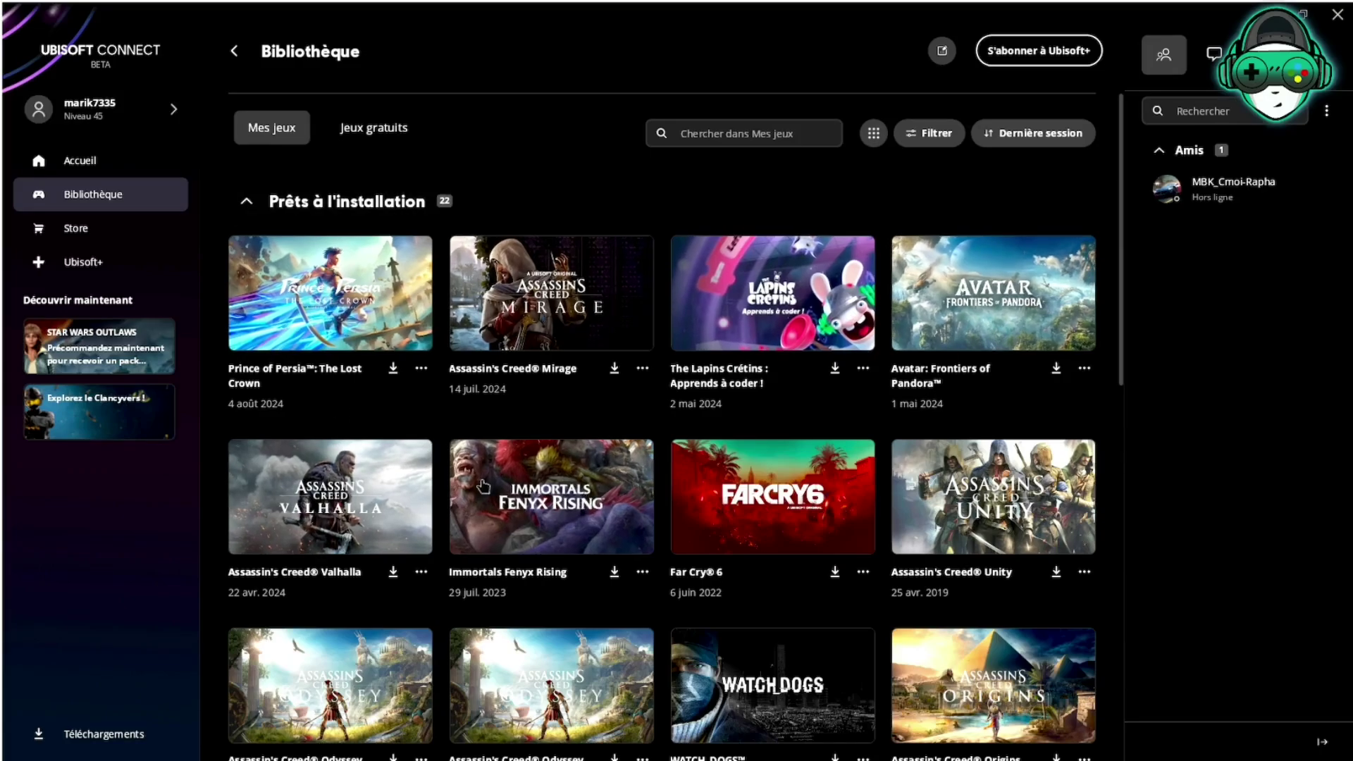
click(577, 291)
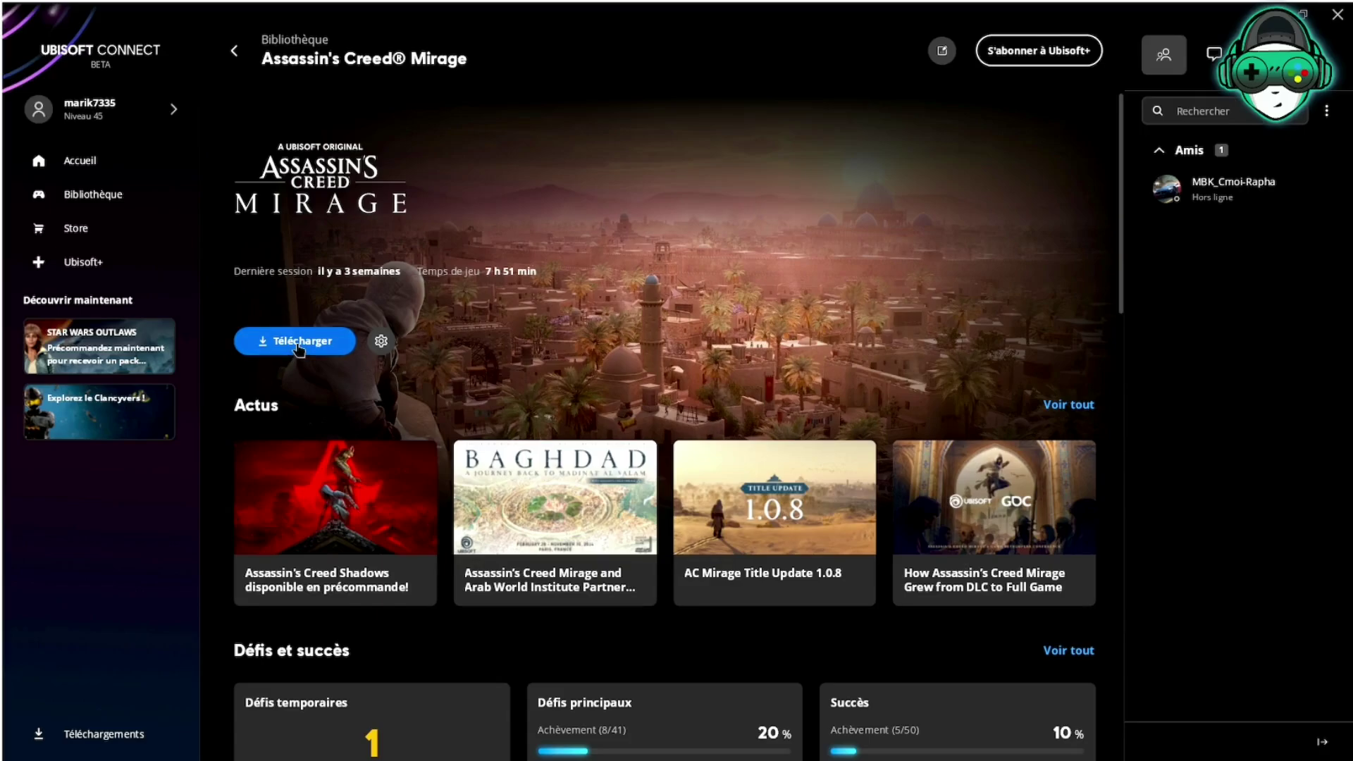
click(299, 343)
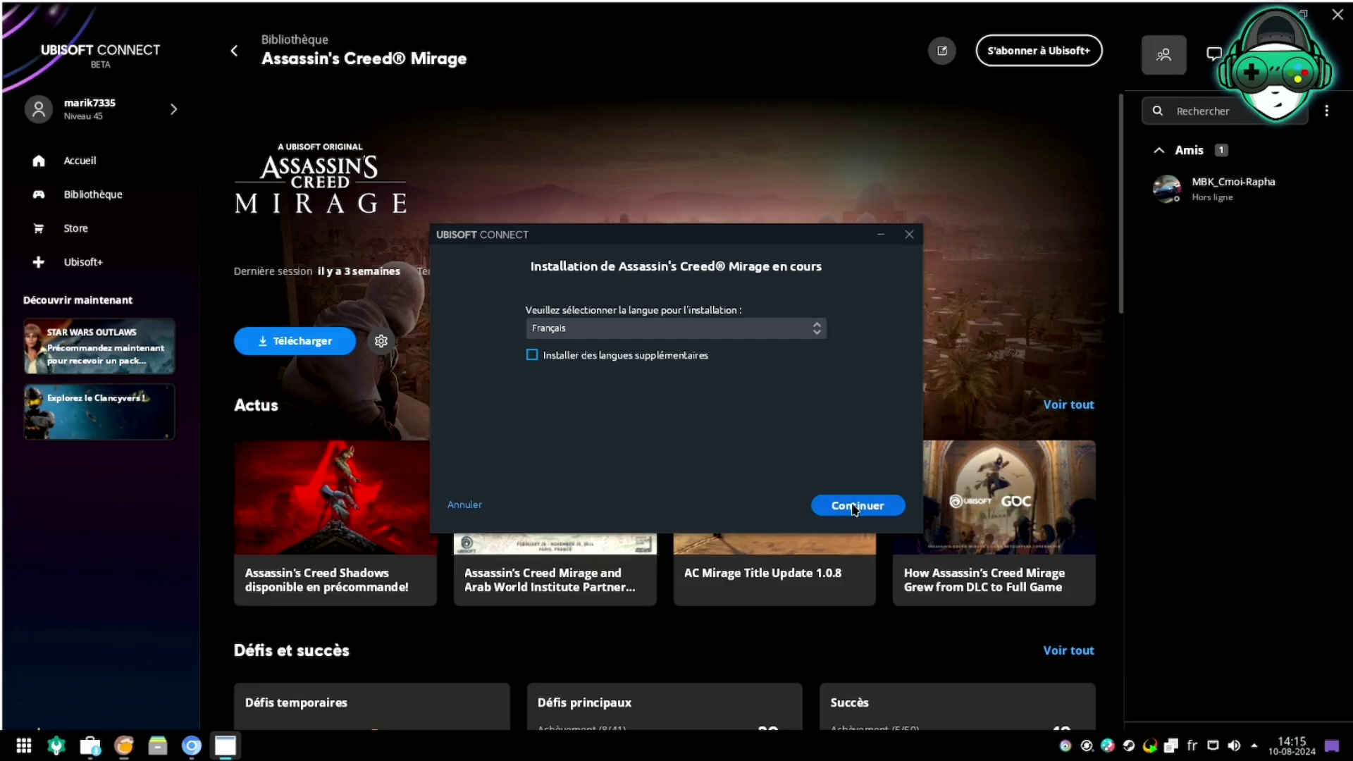
click(854, 507)
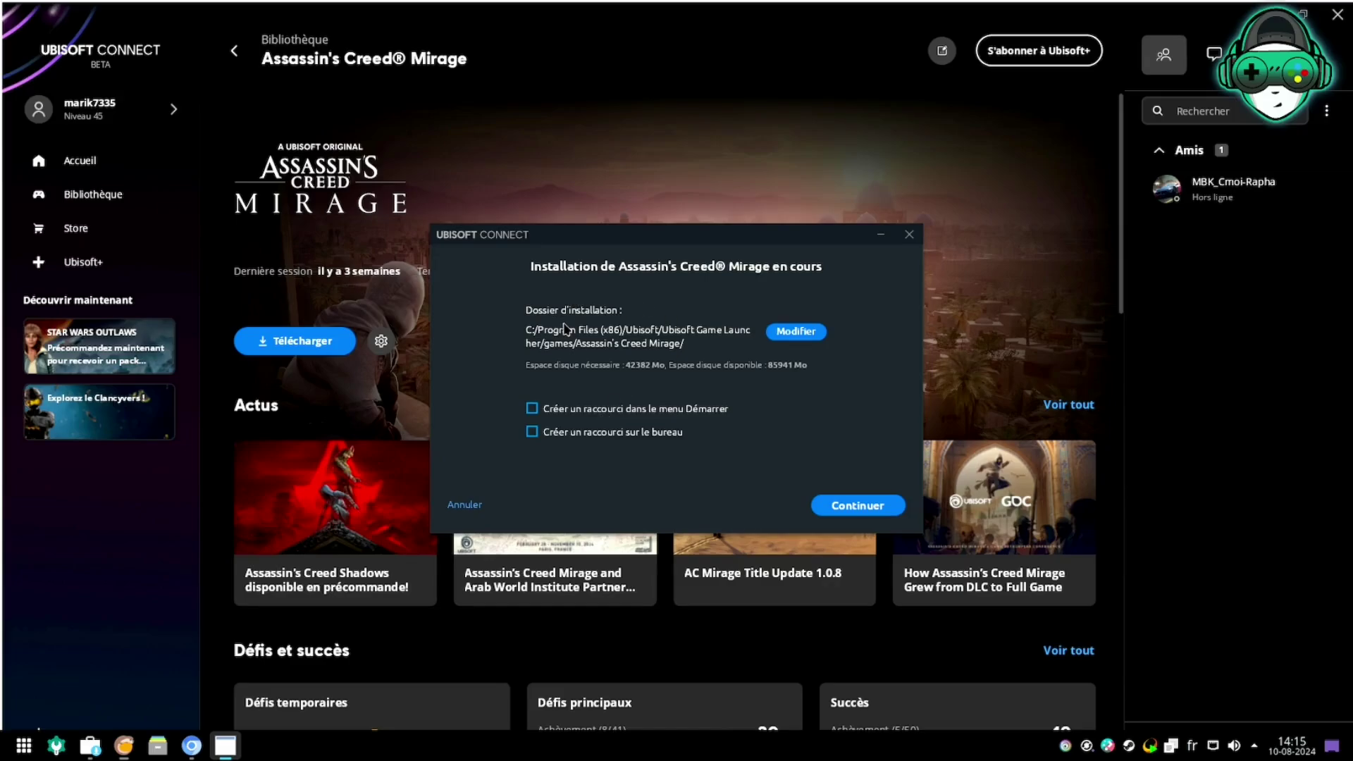
click(893, 502)
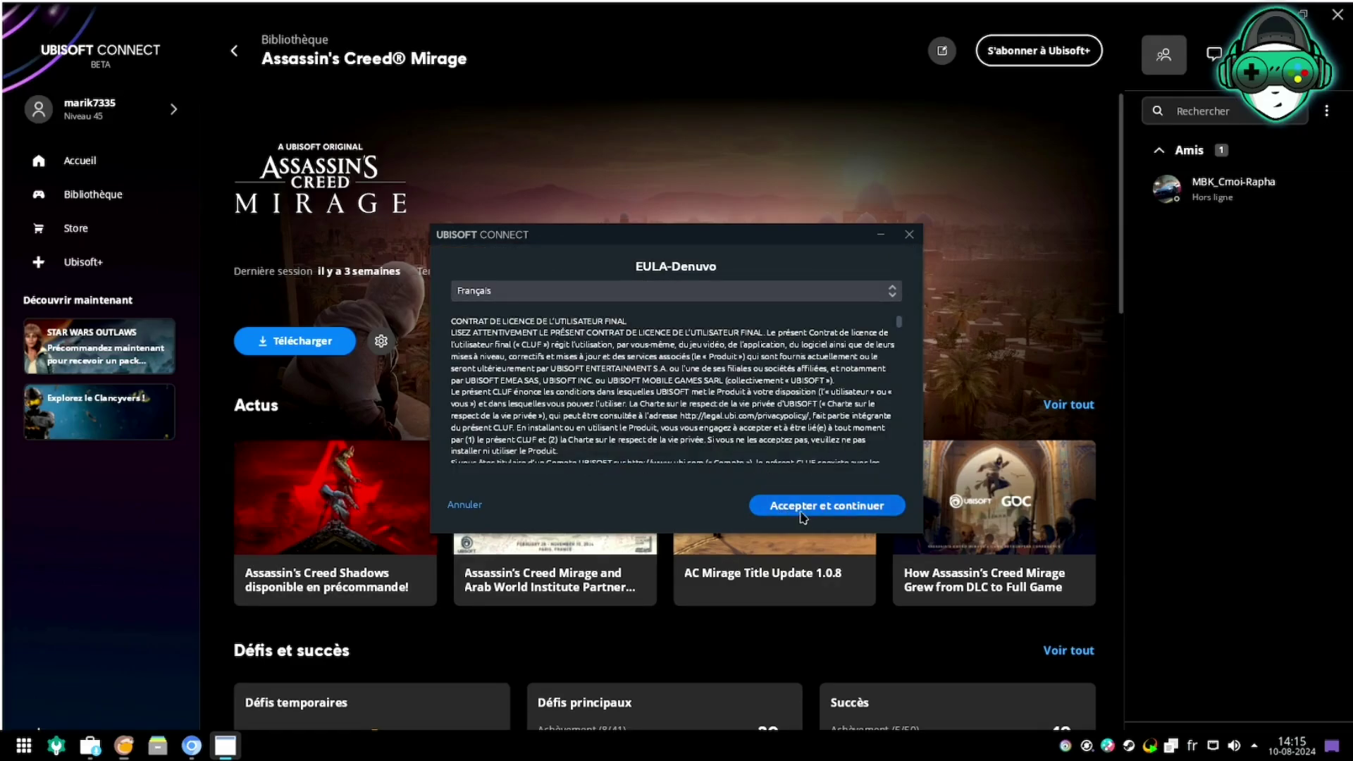
click(796, 507)
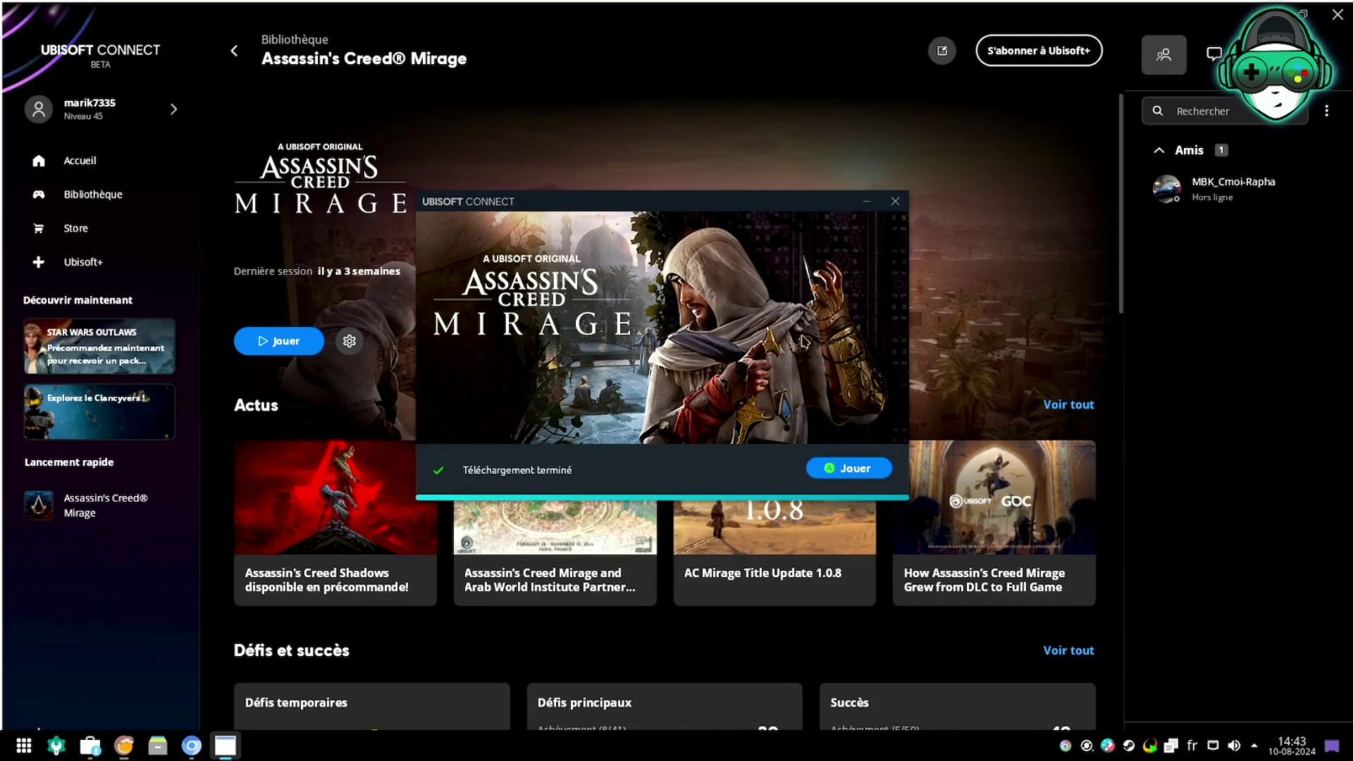
Launch Assassin's Creed Mirage and continue the saved game from its main menu
click(846, 468)
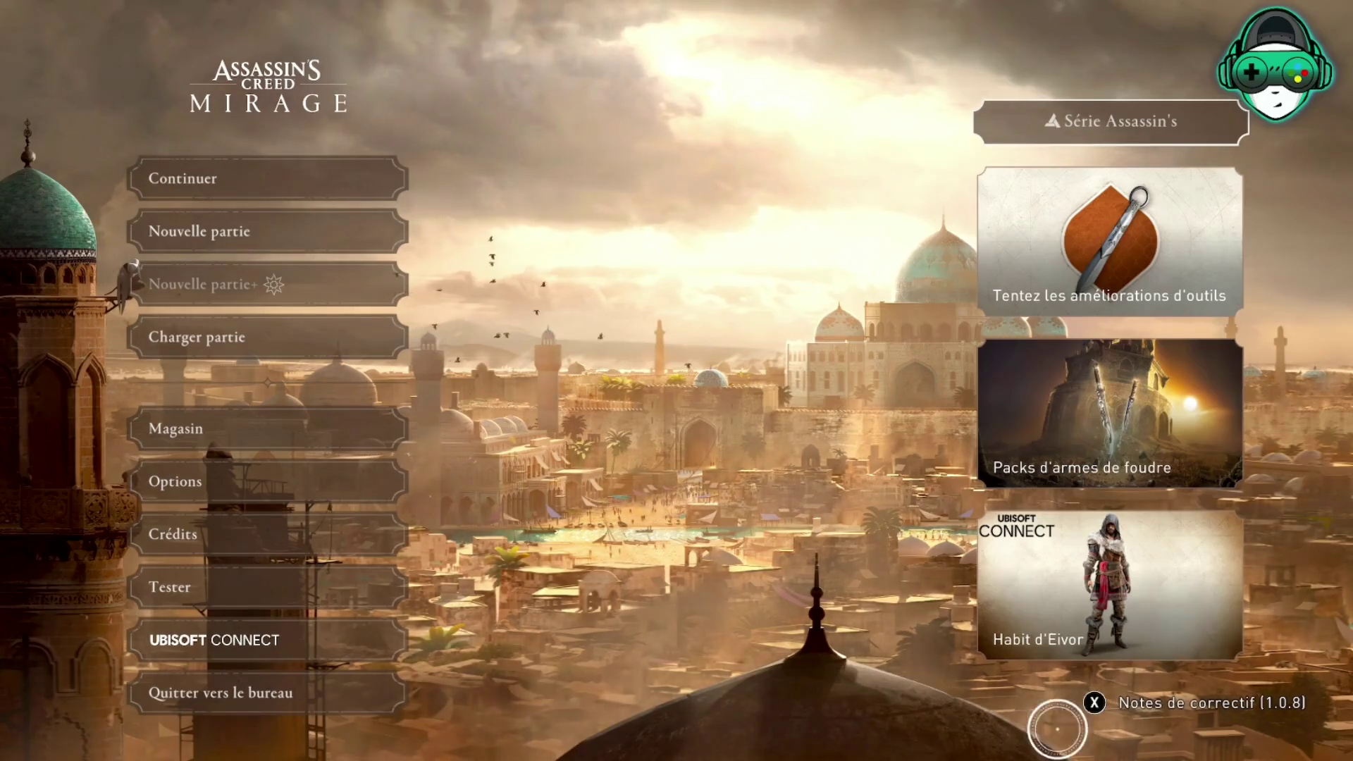
mouse_move(995, 580)
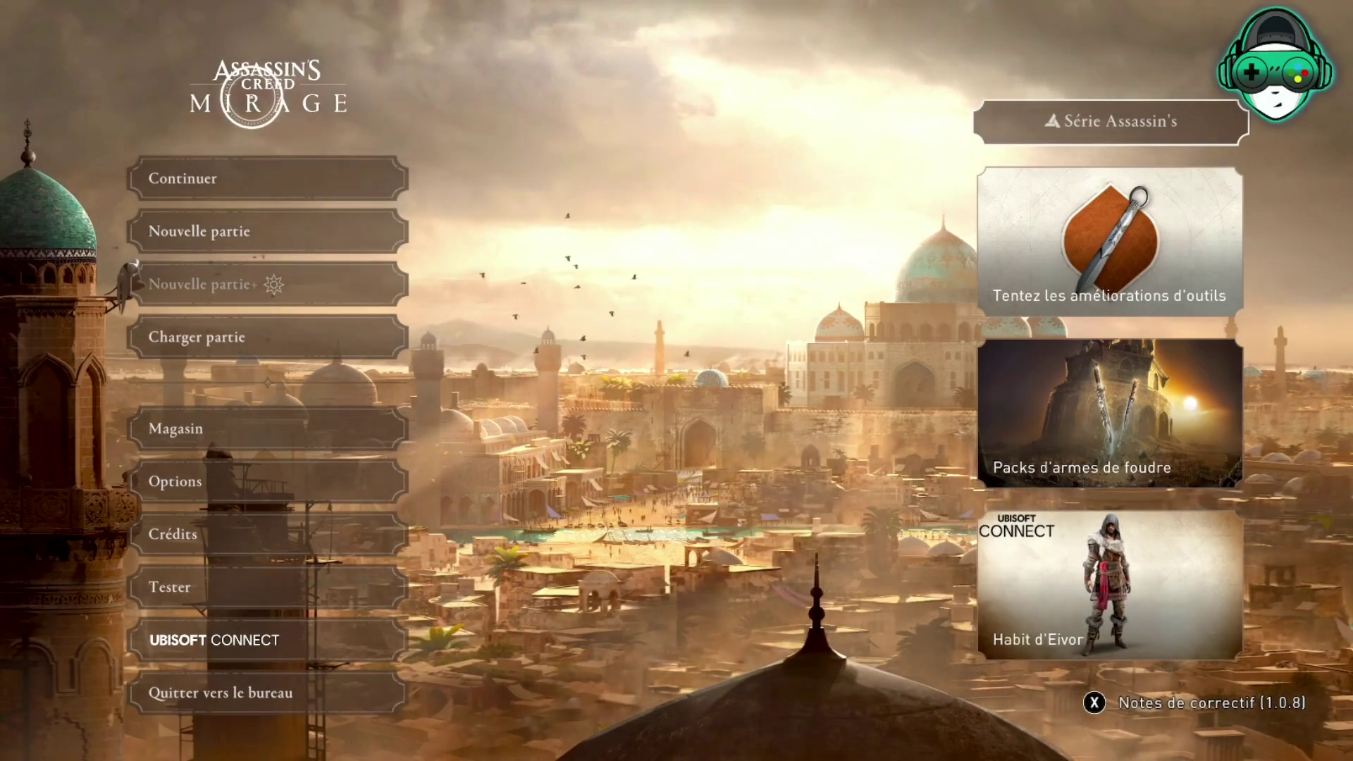
mouse_move(213, 172)
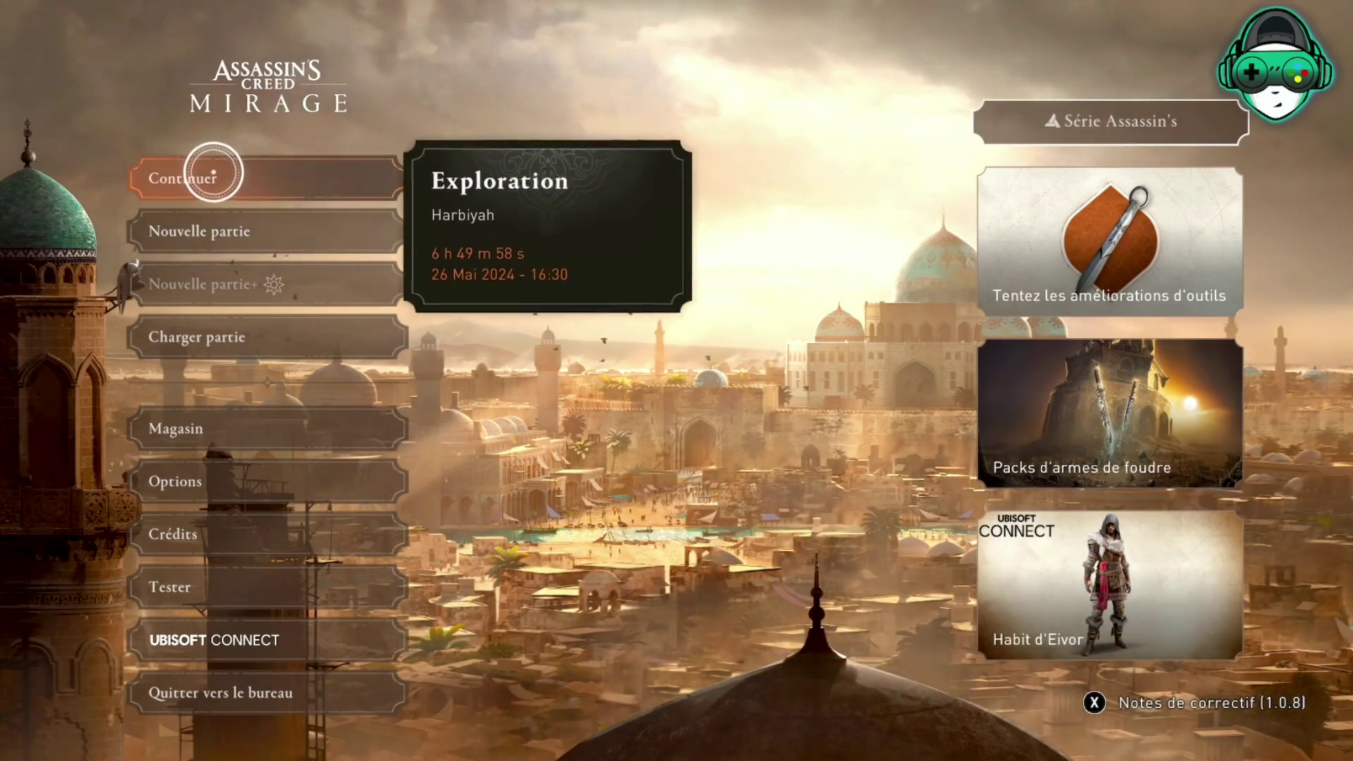
click(285, 190)
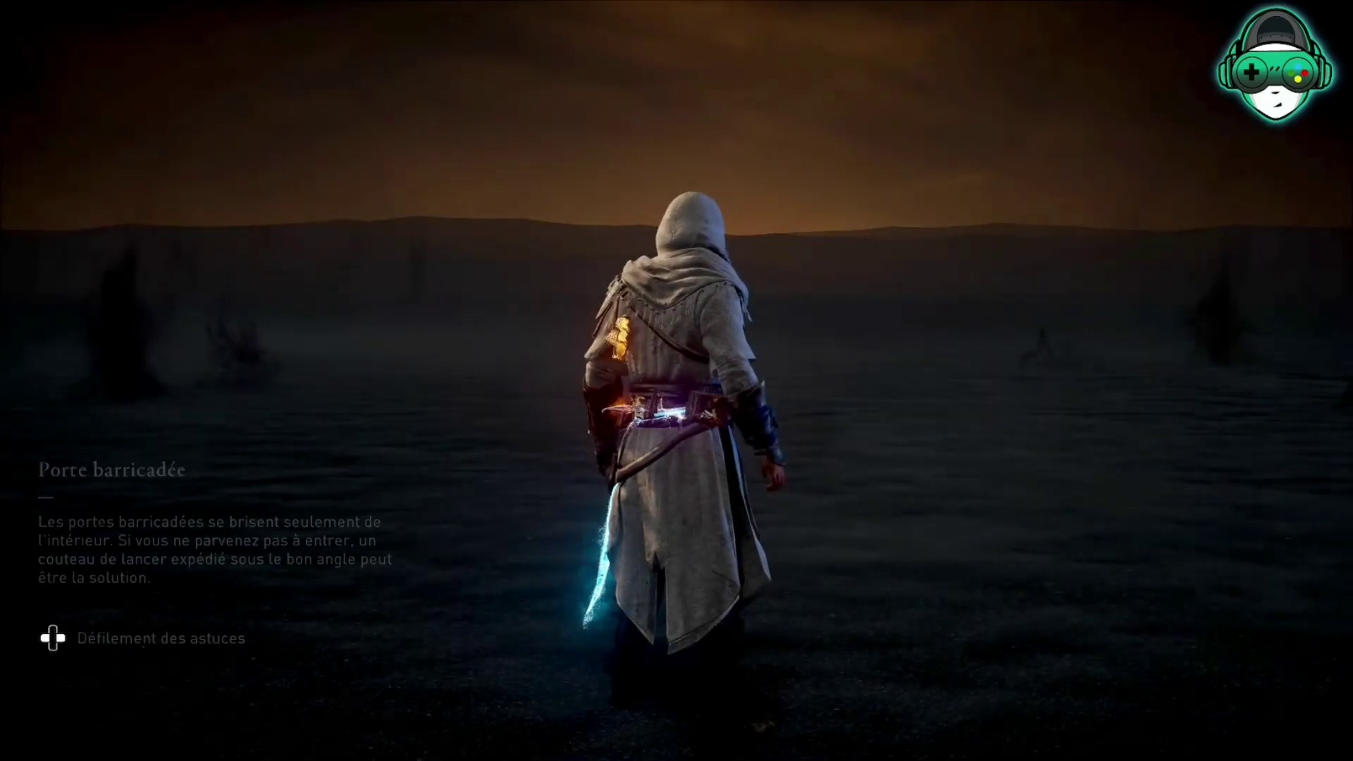
key(w)
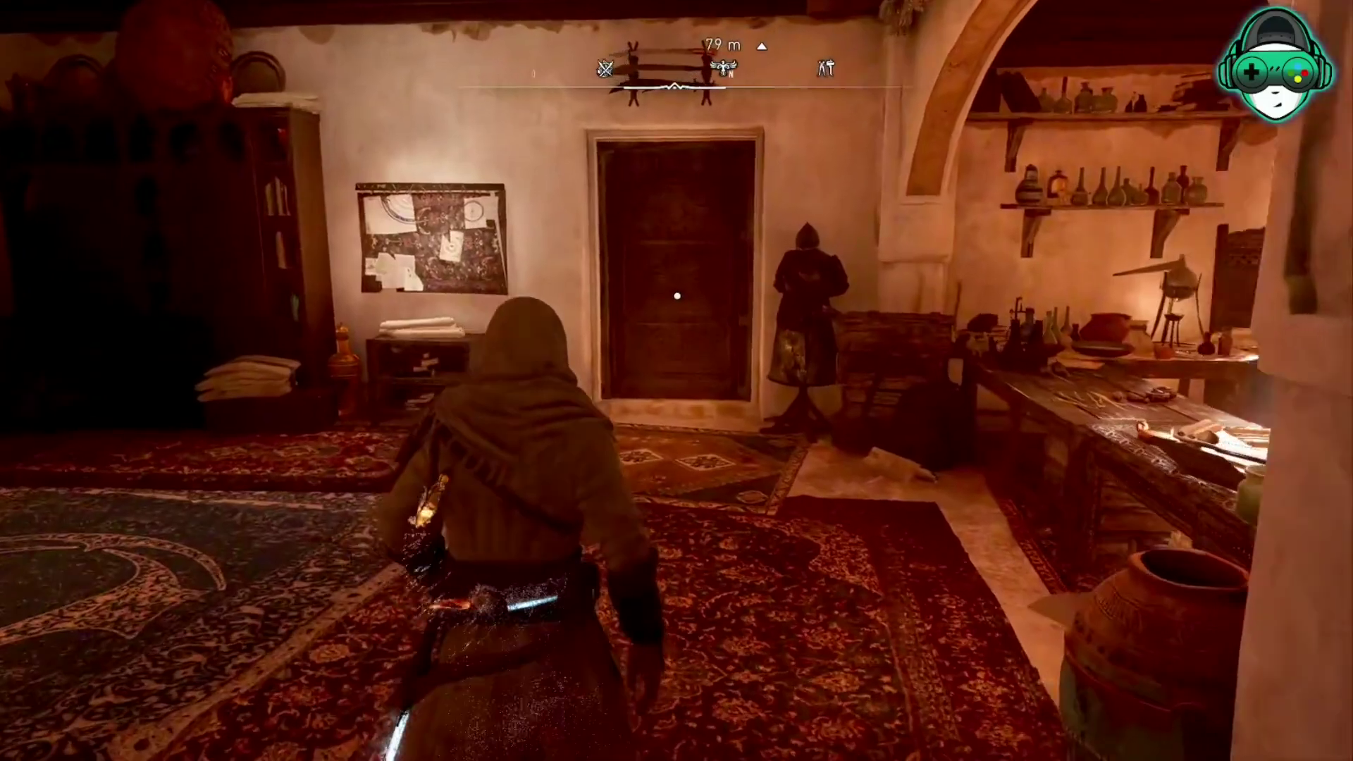
Examine the game's graphics options, from the general quality preset down to the post-processing settings, and return to the game
key(i)
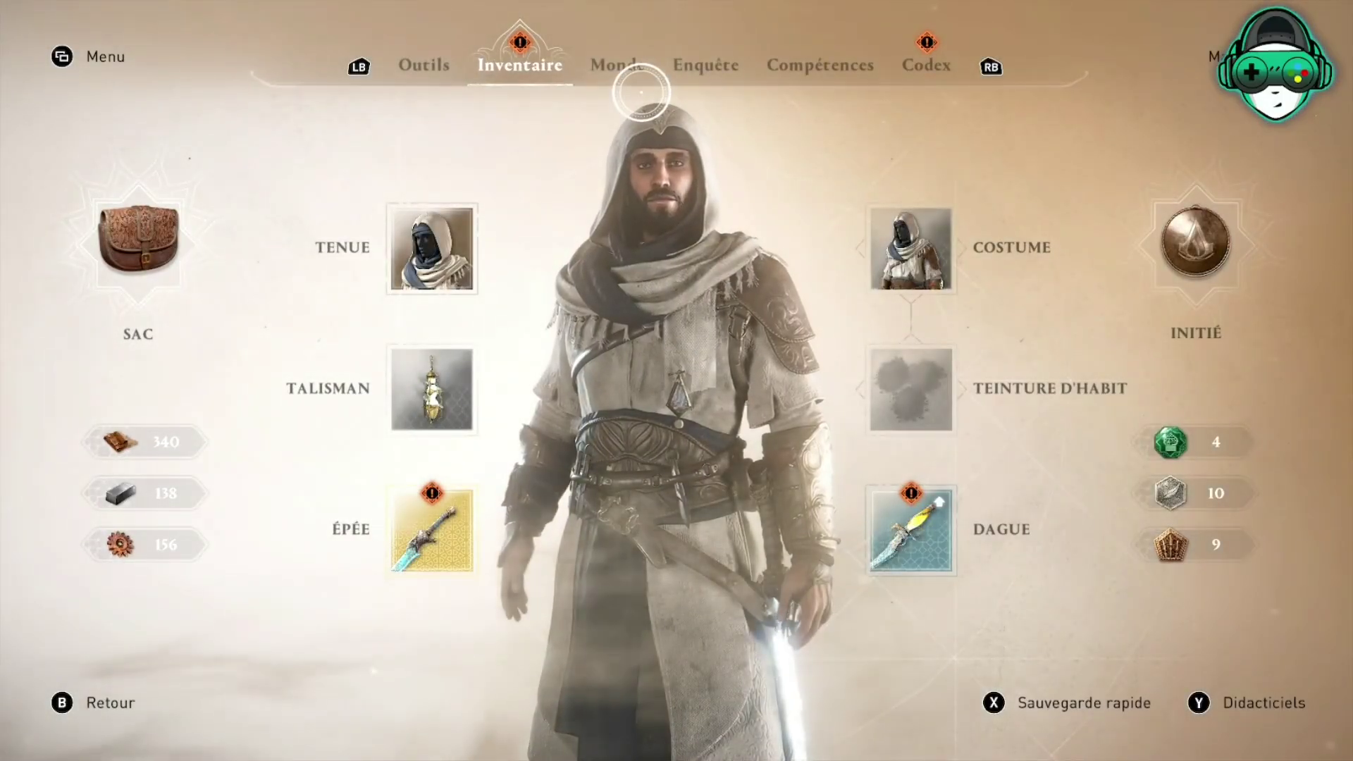
key(Escape)
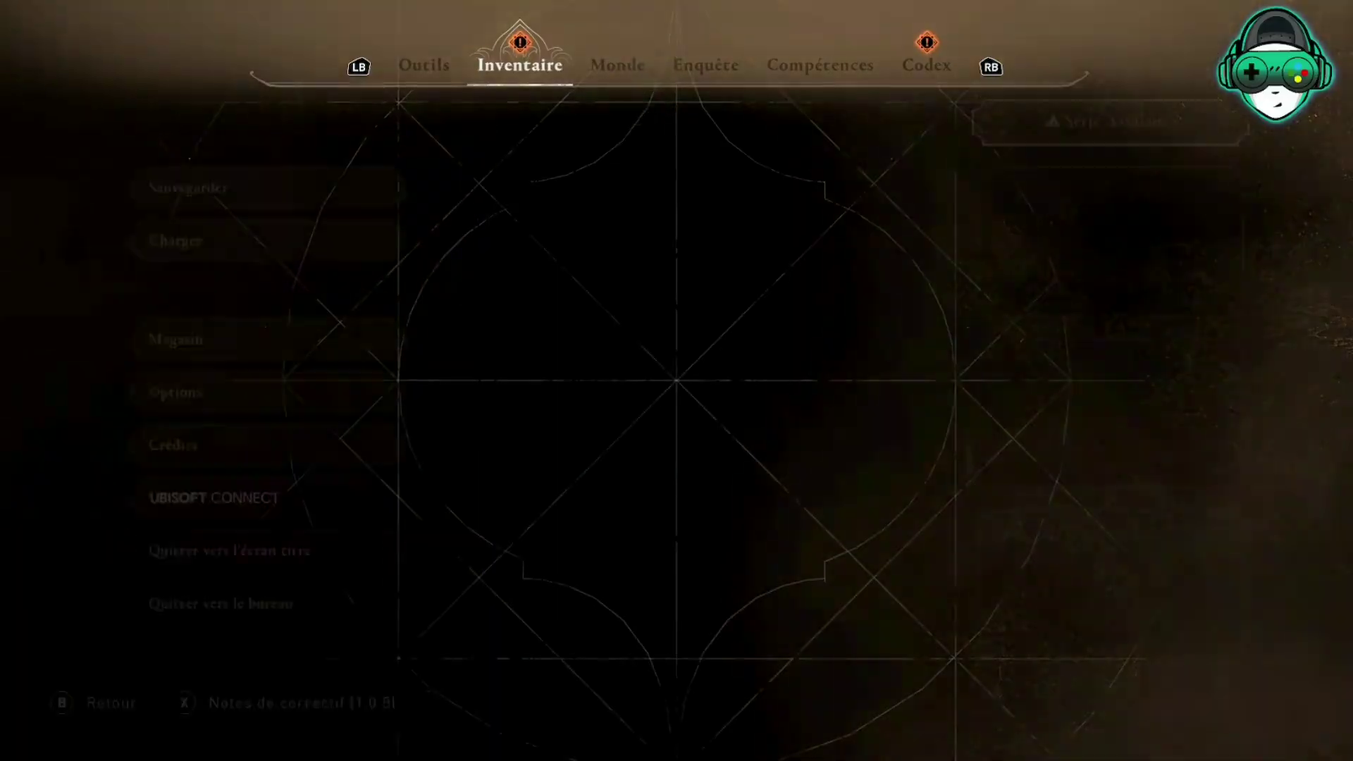
click(309, 379)
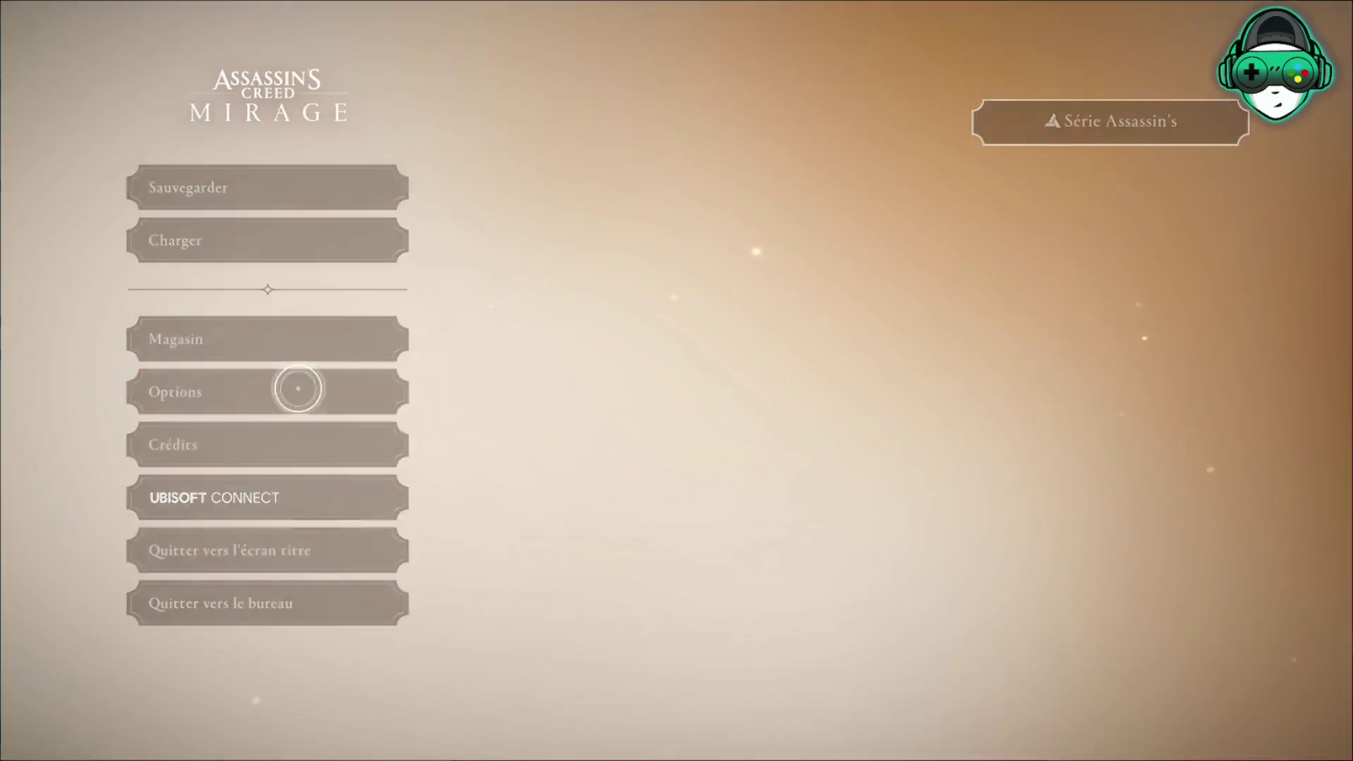
key(e)
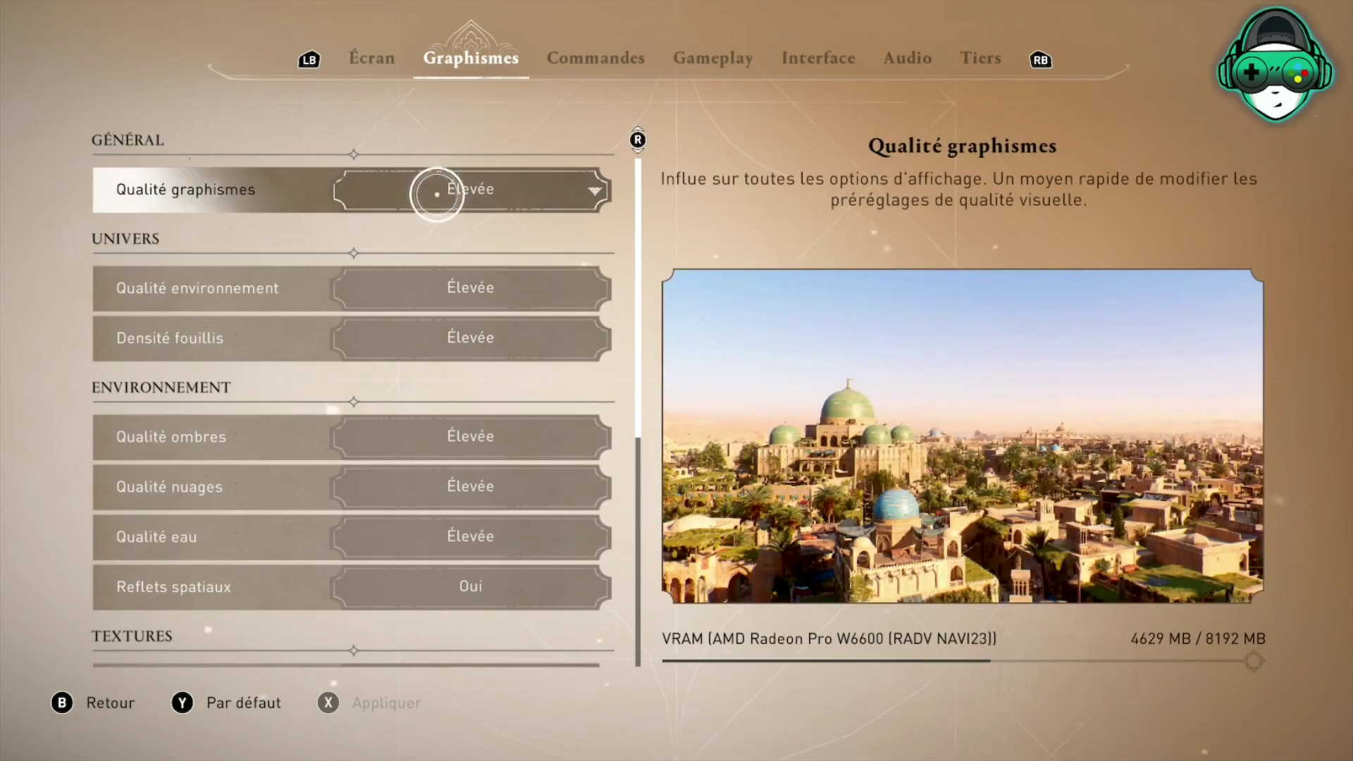
scroll(432, 374, down, 3)
scroll(431, 377, down, 2)
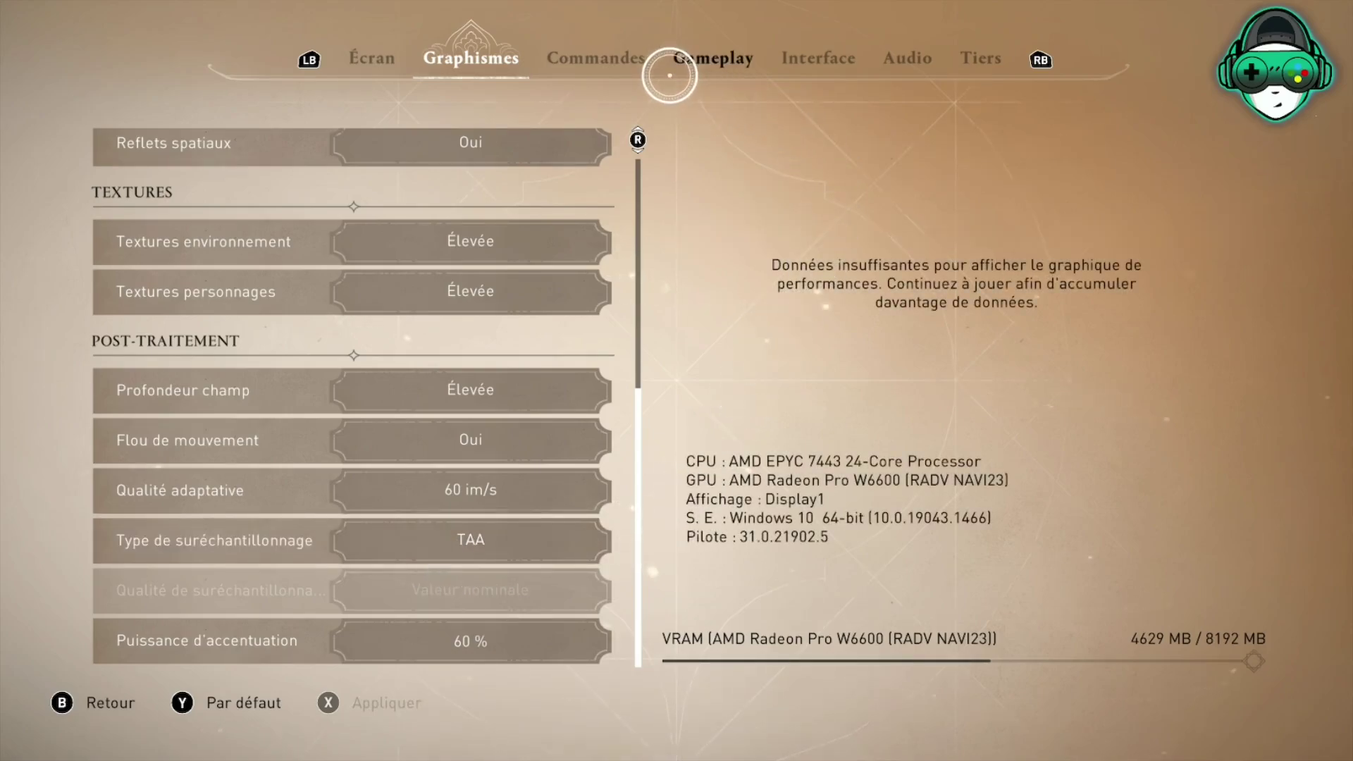
key(Escape)
key(Escape)
key(Escape)
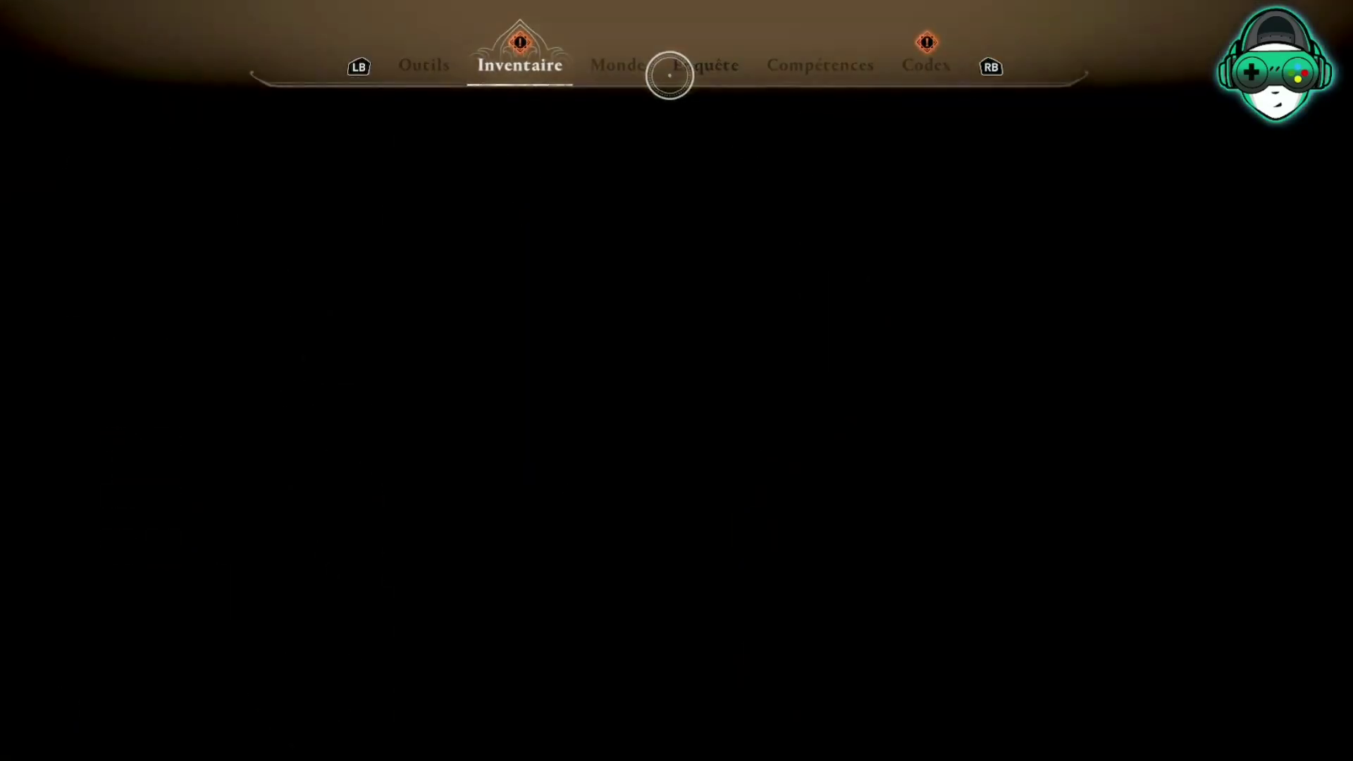
key(w)
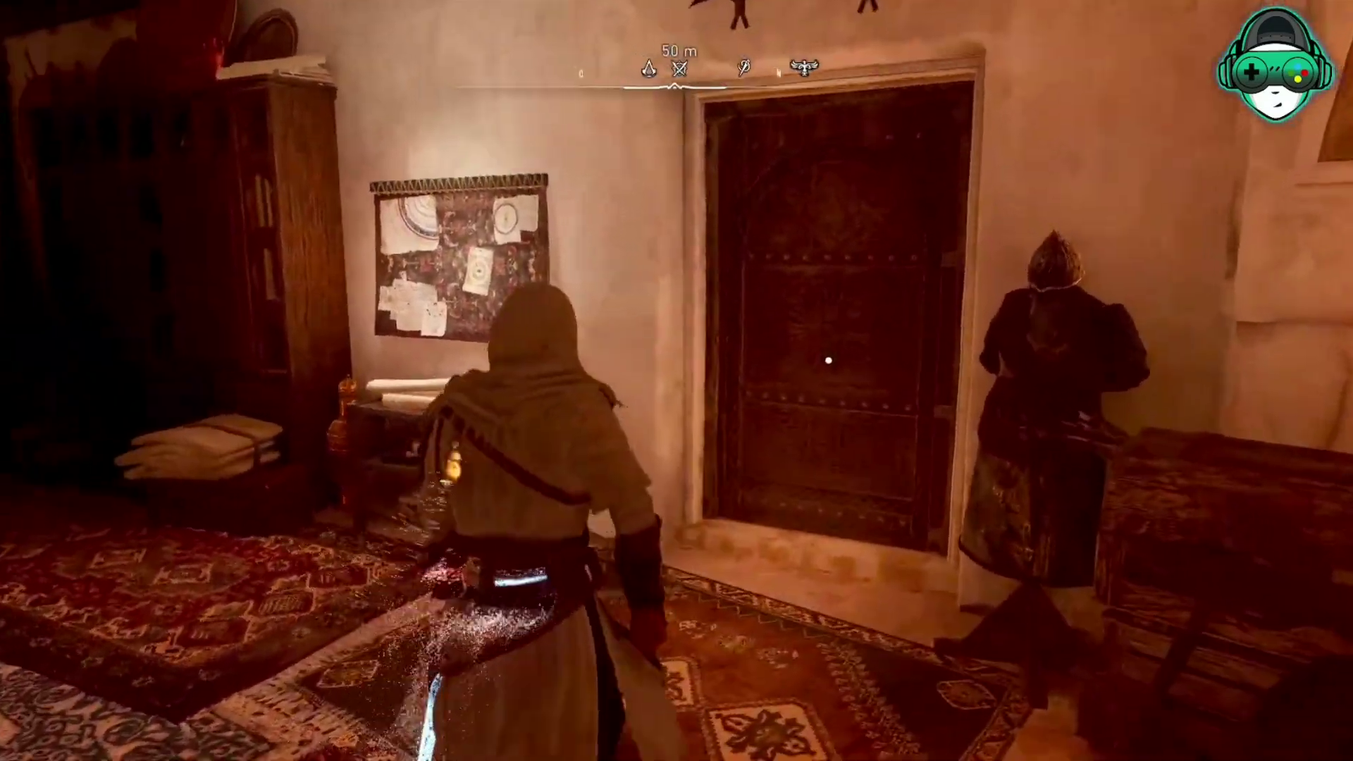
key(e)
key(w)
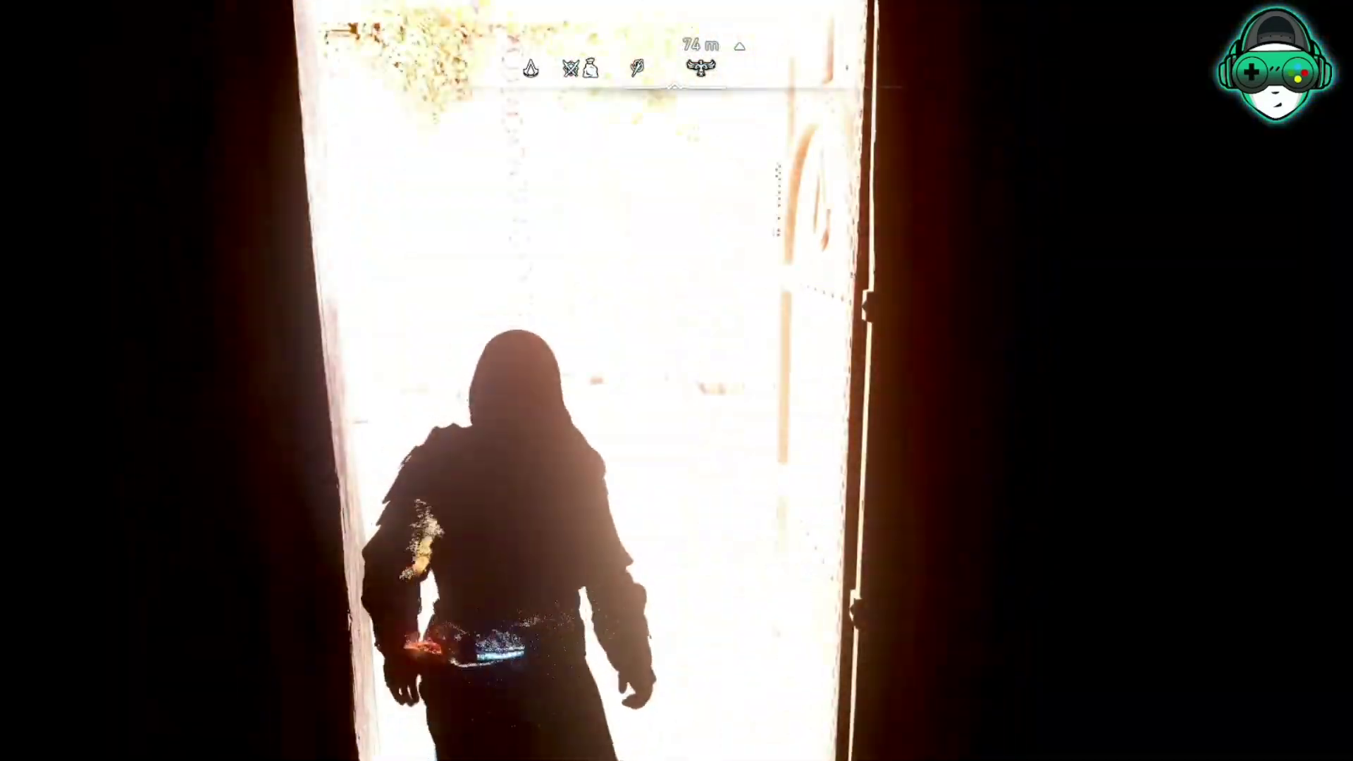
key(w)
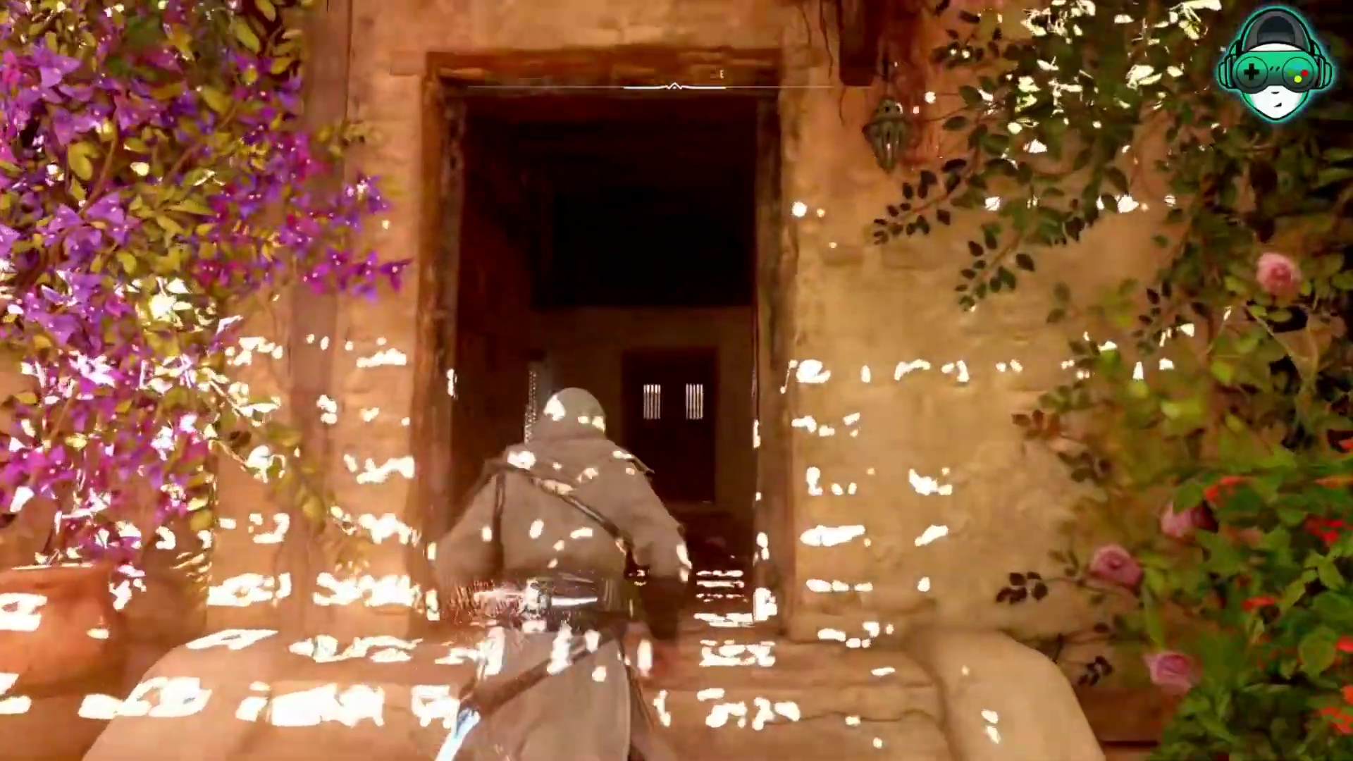
key(w)
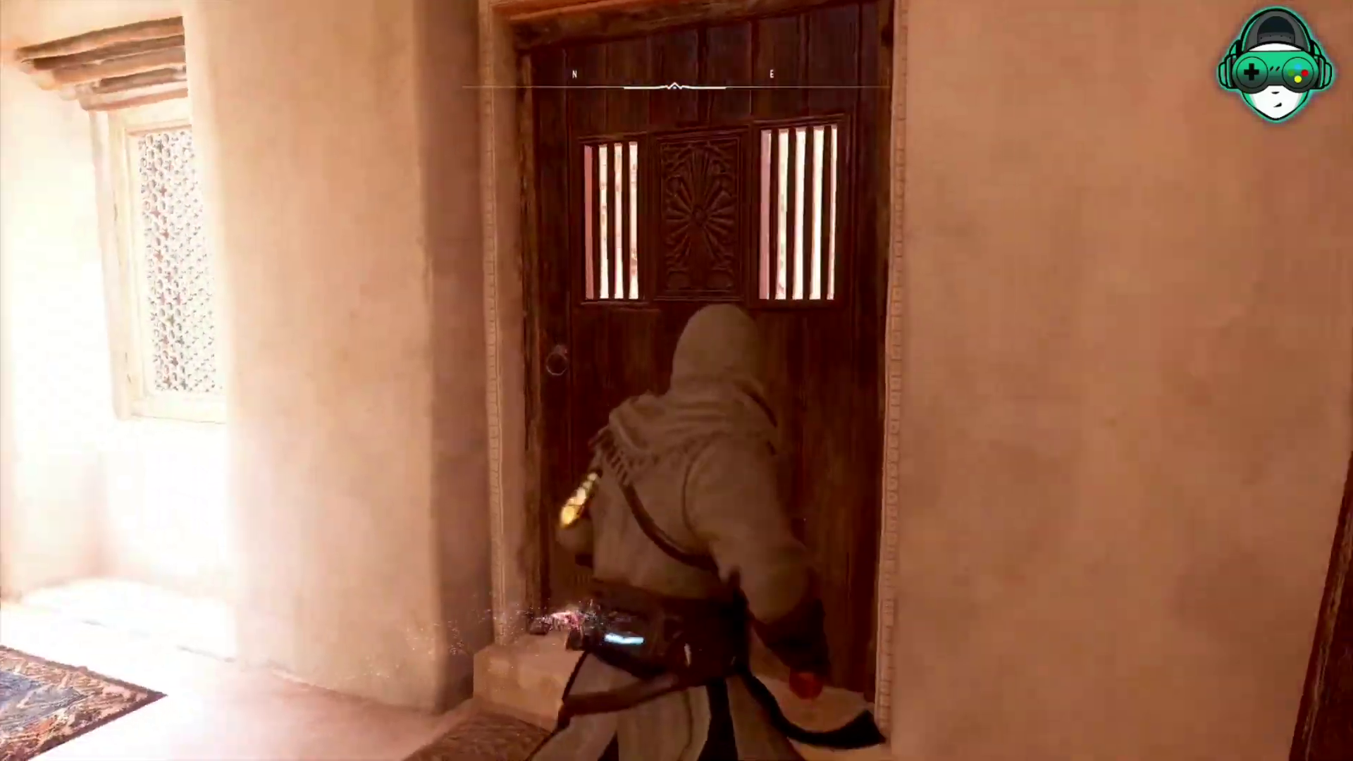
key(e)
key(w)
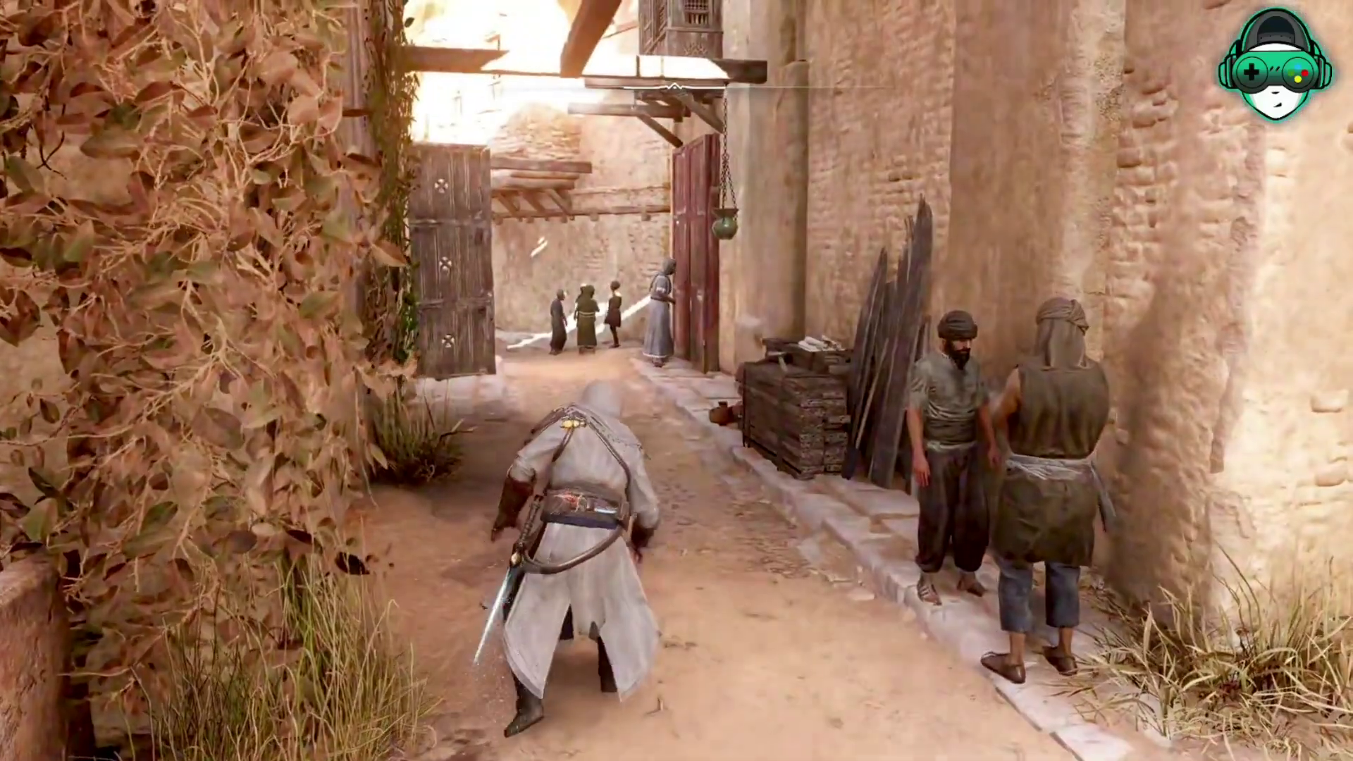
key(w)
key(w)
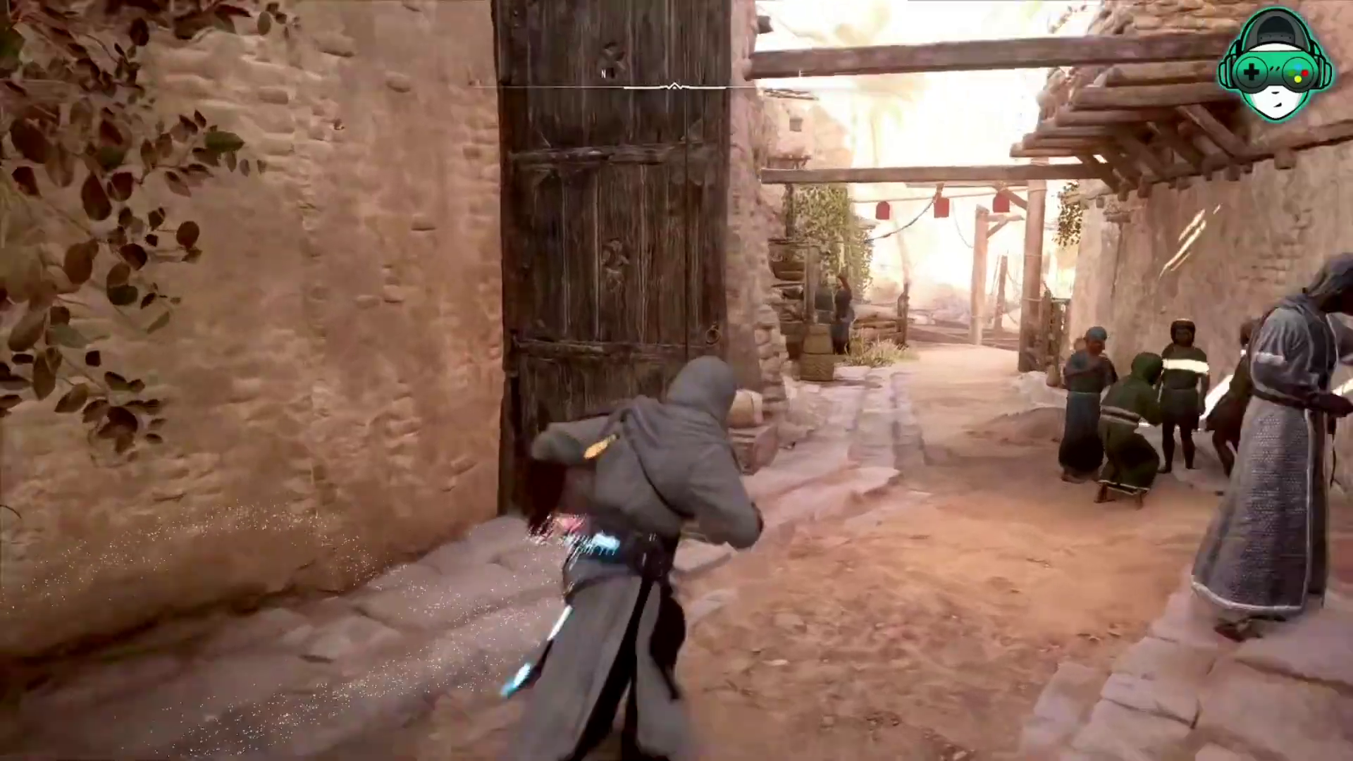
key(w)
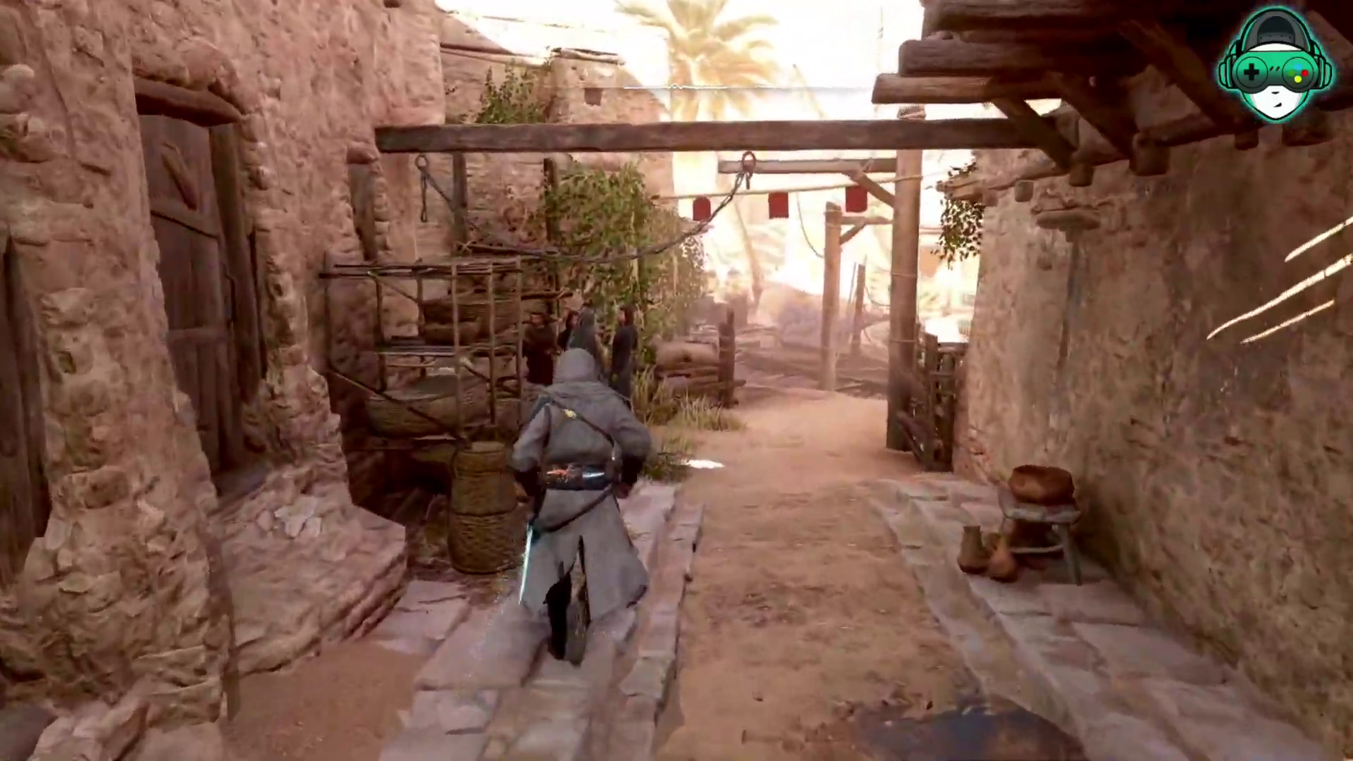
key(w)
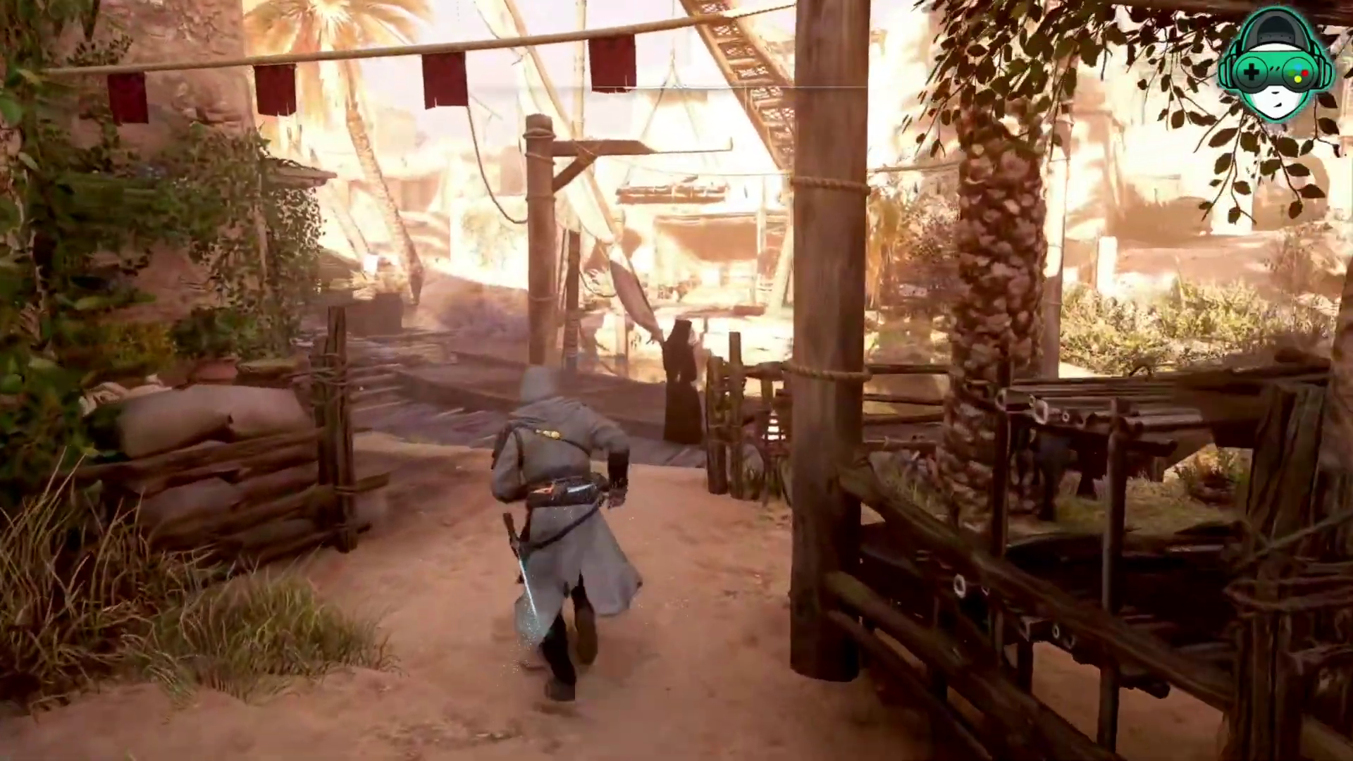
key(w)
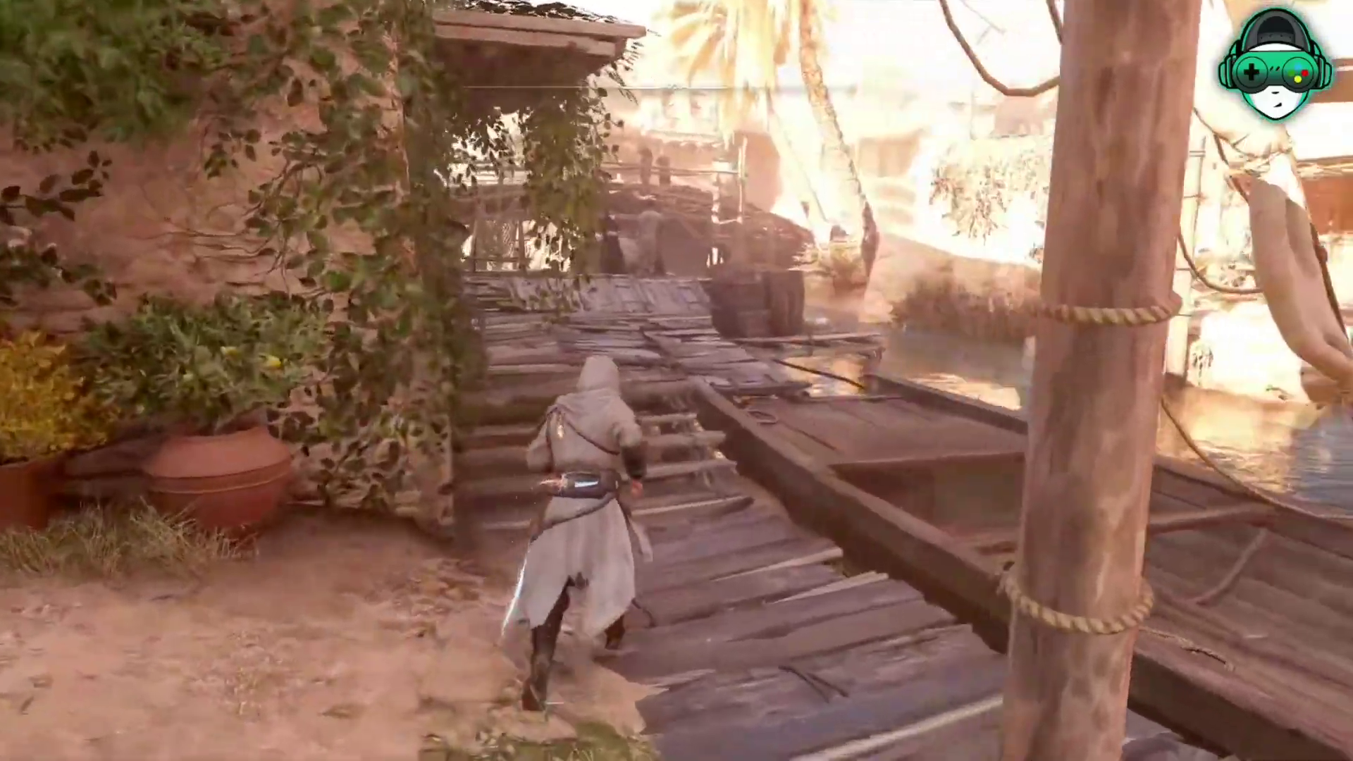
key(w)
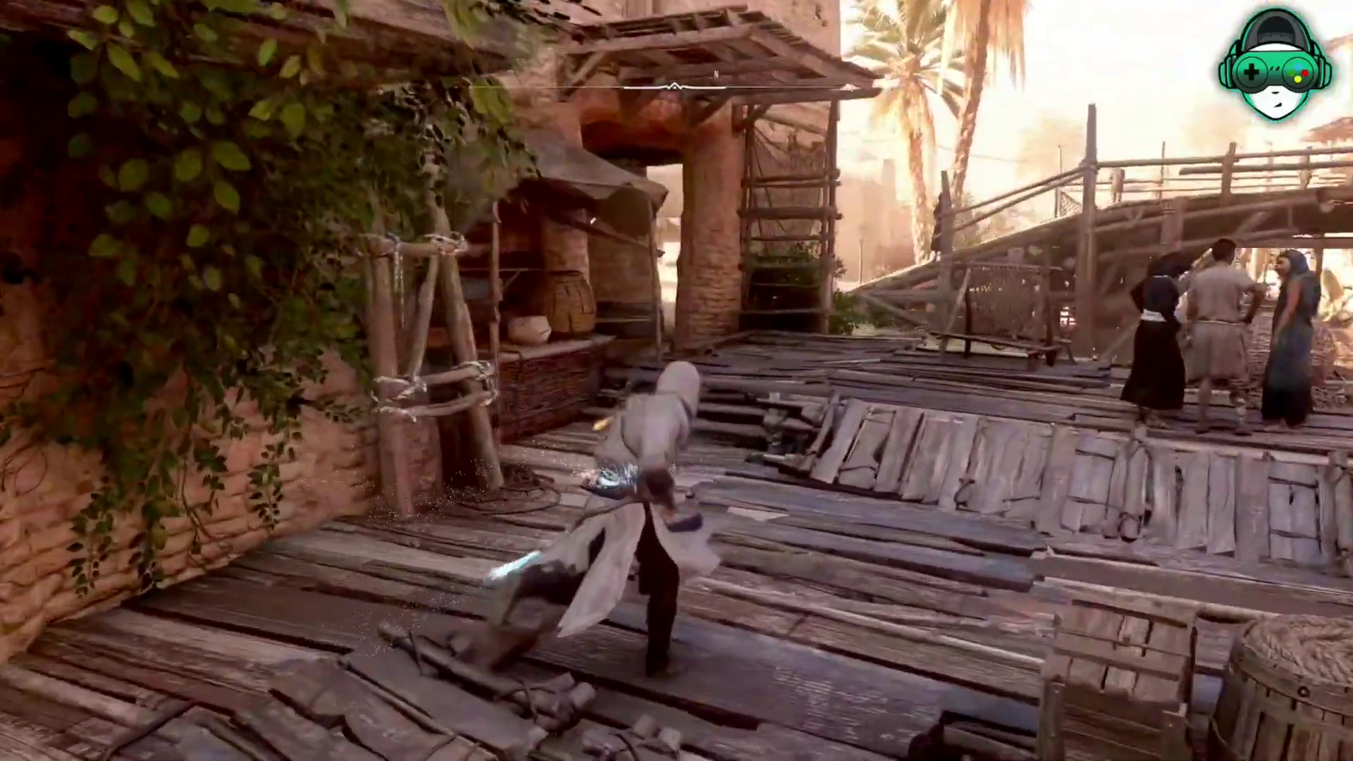
key(w)
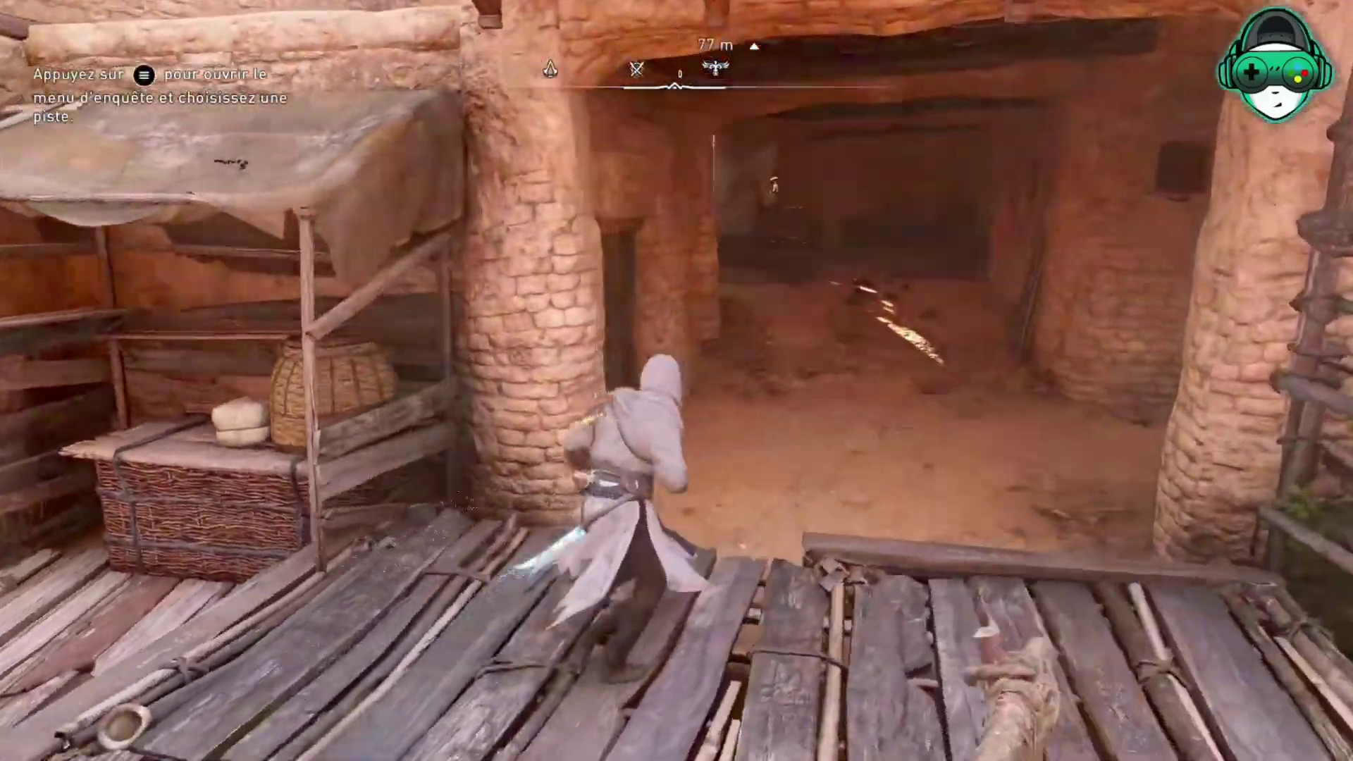
key(w)
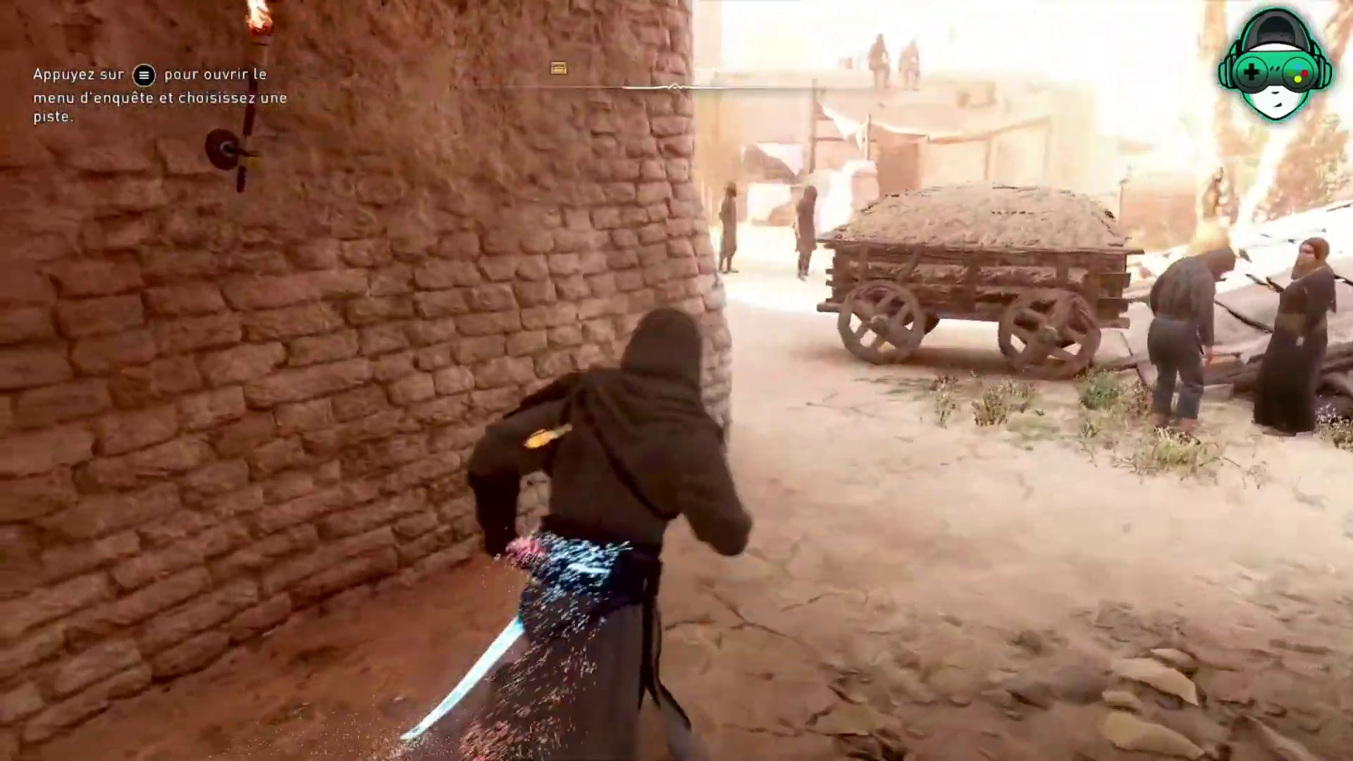
key(w)
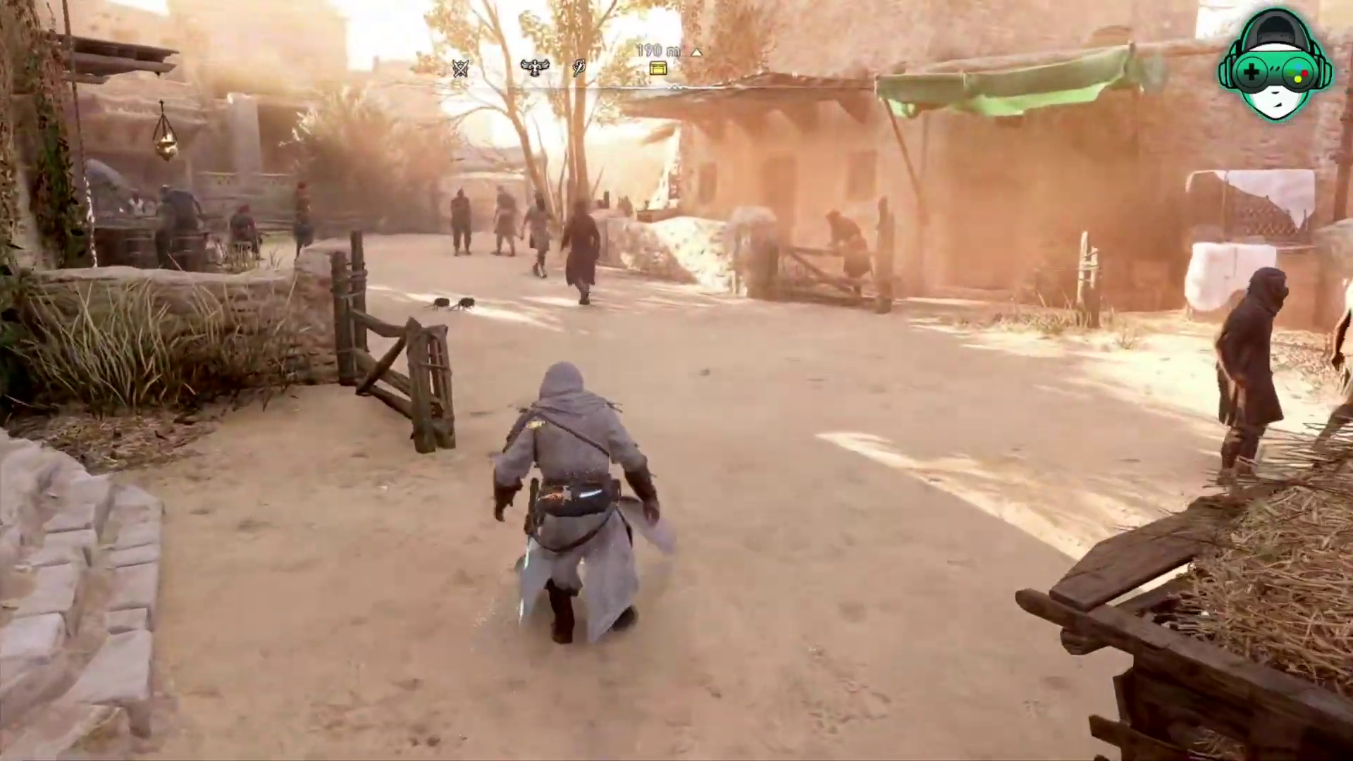